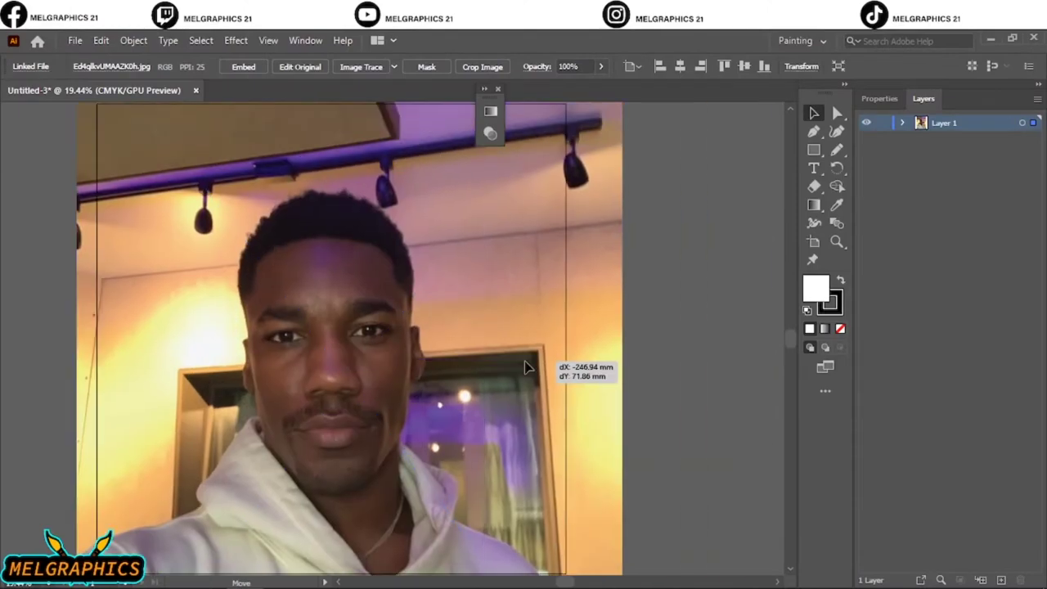
Enlarge the reference photo to cover the artboard and lower its opacity.
{"action": "left_click_drag", "start_coordinate": [528, 368], "coordinate": [629, 377]}
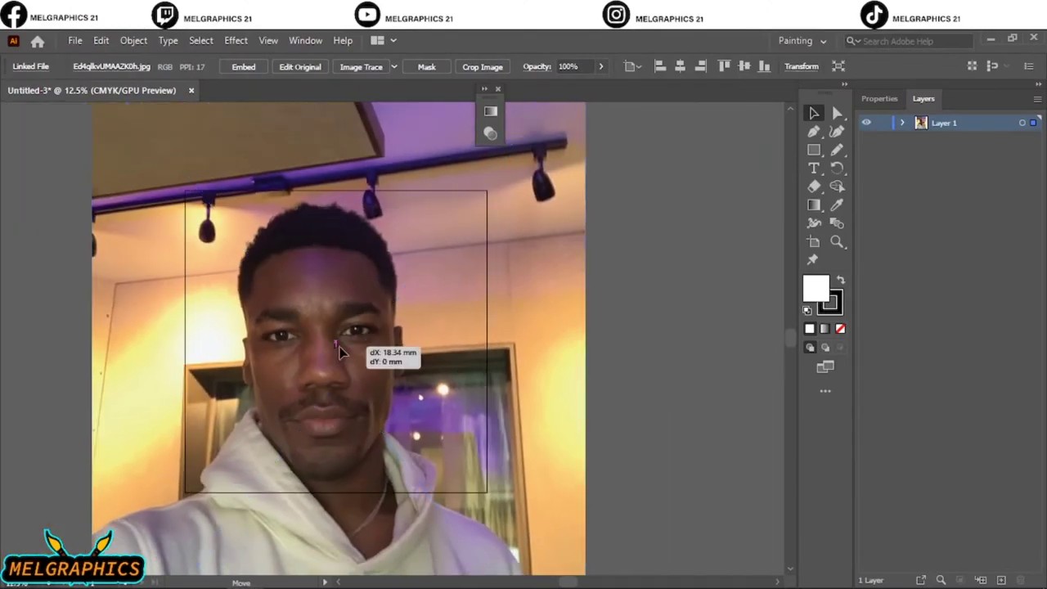
{"action": "left_click_drag", "start_coordinate": [628, 376], "coordinate": [580, 376]}
{"action": "left_click", "coordinate": [601, 66]}
{"action": "left_click_drag", "start_coordinate": [609, 89], "coordinate": [579, 89]}
Lock Layer 1, add Layer 2, and load the user-defined Untitled-1 brush library.
{"action": "left_click", "coordinate": [883, 123]}
{"action": "left_click", "coordinate": [1001, 580]}
{"action": "left_click", "coordinate": [401, 66]}
{"action": "left_click", "coordinate": [260, 186]}
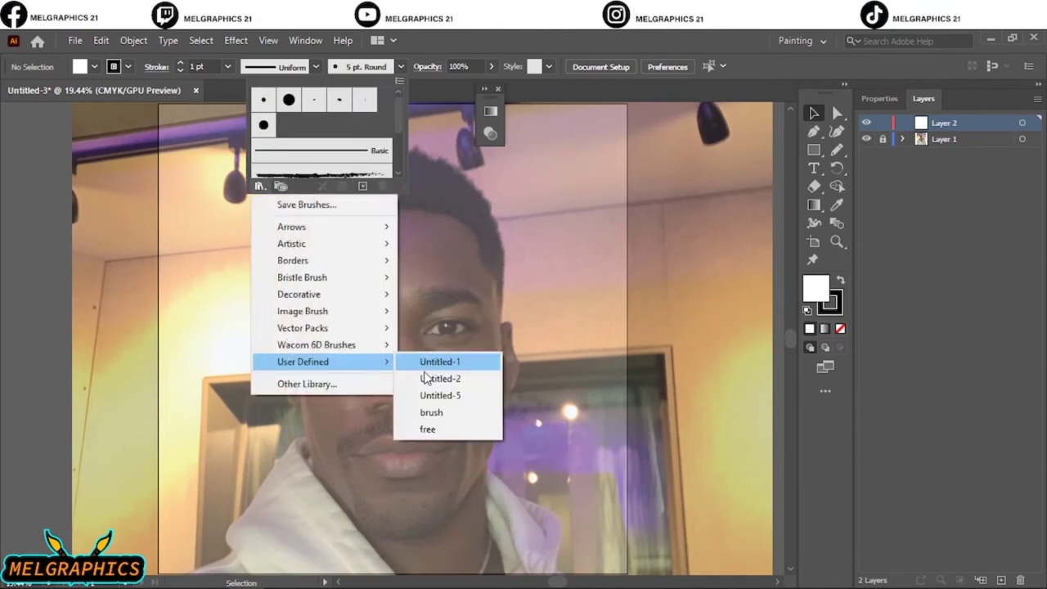
{"action": "left_click", "coordinate": [365, 365]}
{"action": "left_click", "coordinate": [564, 327]}
Draw the lower and upper lip outlines with the Paintbrush.
{"action": "key", "text": "b"}
{"action": "scroll", "coordinate": [412, 488], "scroll_direction": "down", "scroll_amount": 2}
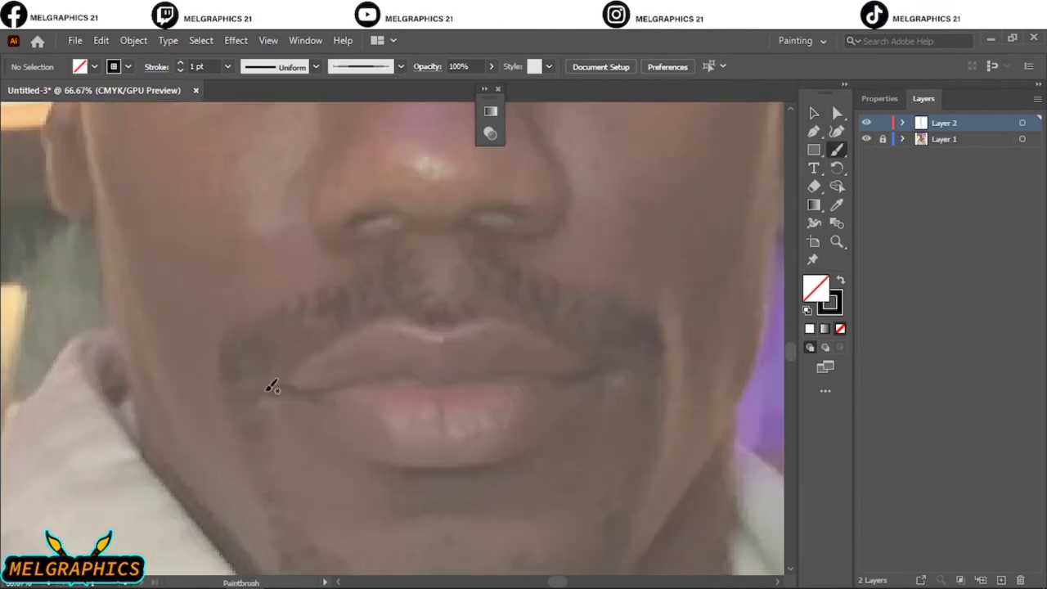
{"action": "left_click_drag", "start_coordinate": [578, 406], "coordinate": [607, 366]}
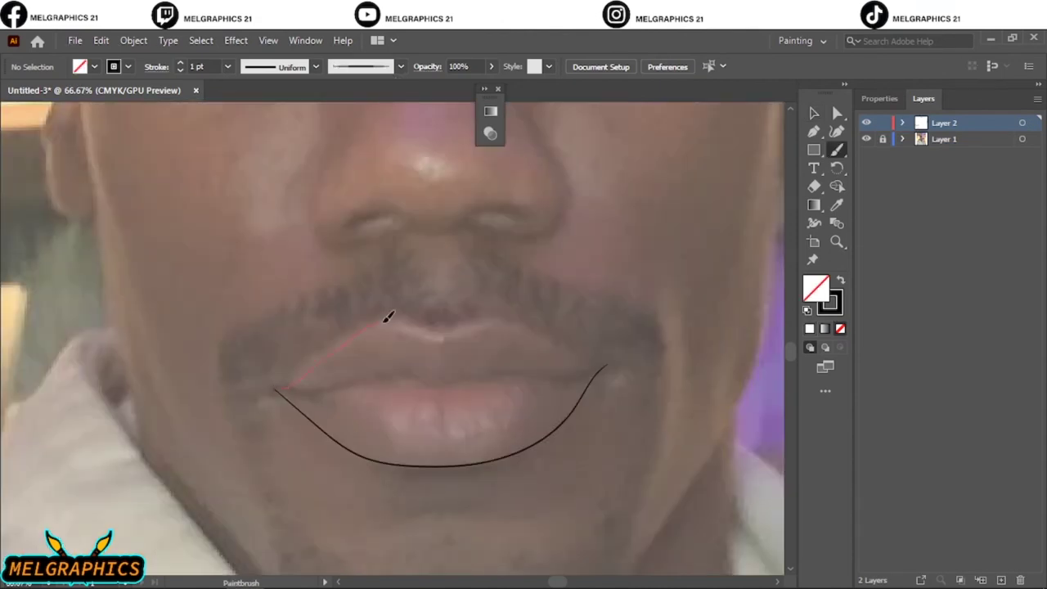
{"action": "left_click_drag", "start_coordinate": [557, 337], "coordinate": [607, 366]}
{"action": "scroll", "coordinate": [458, 398], "scroll_direction": "up", "scroll_amount": 2}
{"action": "scroll", "coordinate": [458, 399], "scroll_direction": "down", "scroll_amount": 1}
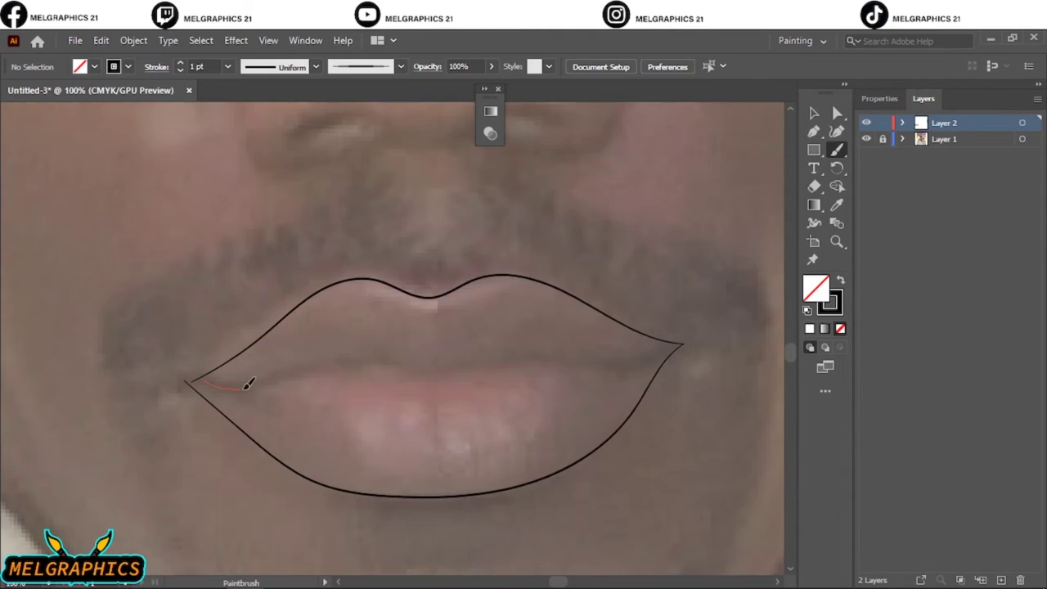
Draw the mouth line to the right corner and a thin 0.5 pt upper-lip crease.
{"action": "left_click_drag", "start_coordinate": [203, 382], "coordinate": [401, 354]}
{"action": "scroll", "coordinate": [609, 406], "scroll_direction": "up", "scroll_amount": 1}
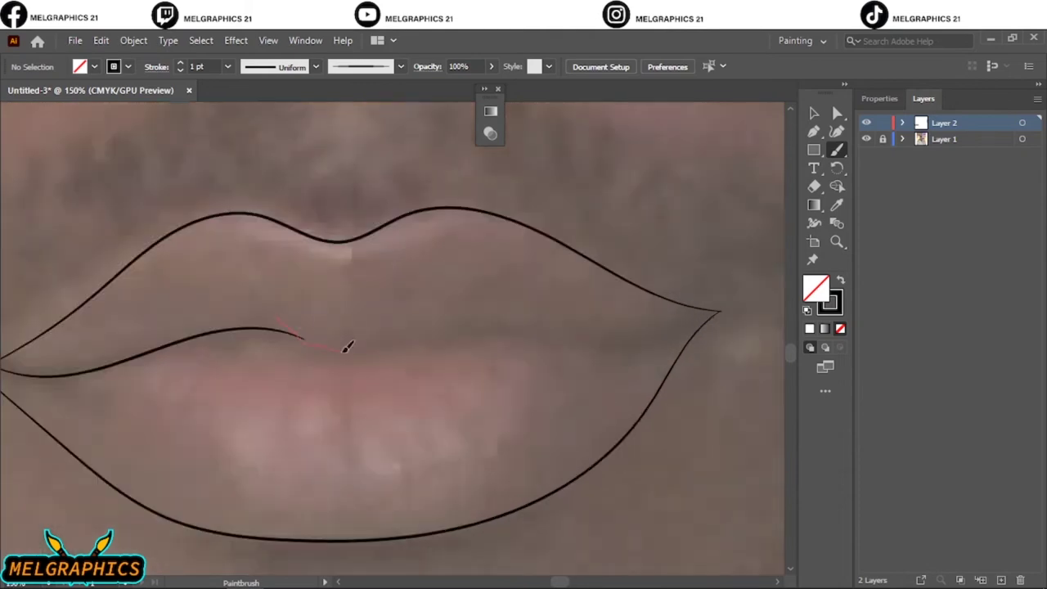
{"action": "left_click_drag", "start_coordinate": [664, 334], "coordinate": [720, 311]}
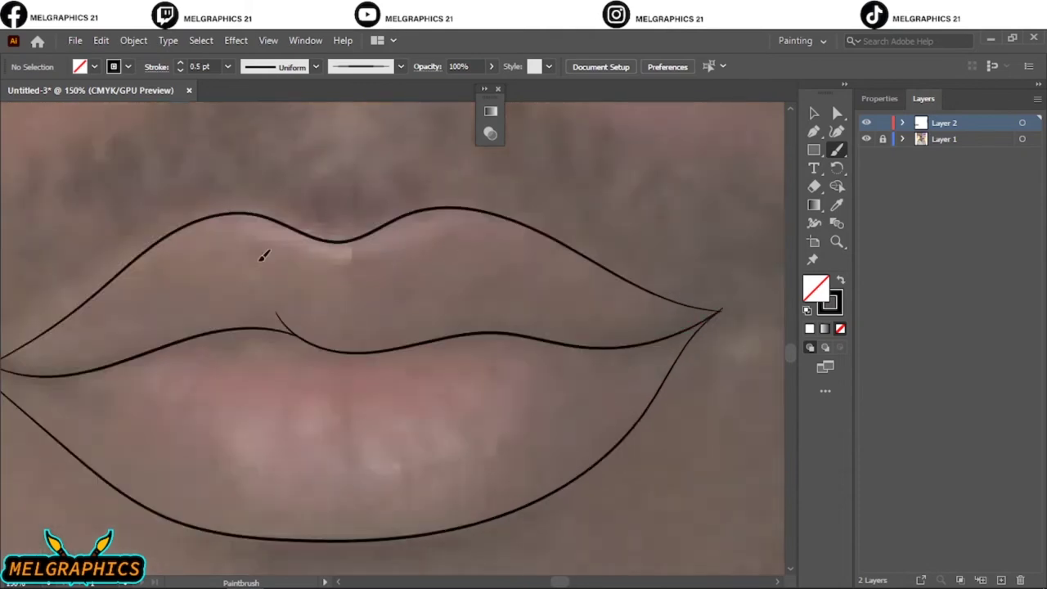
{"action": "scroll", "coordinate": [263, 255], "scroll_direction": "down", "scroll_amount": 2}
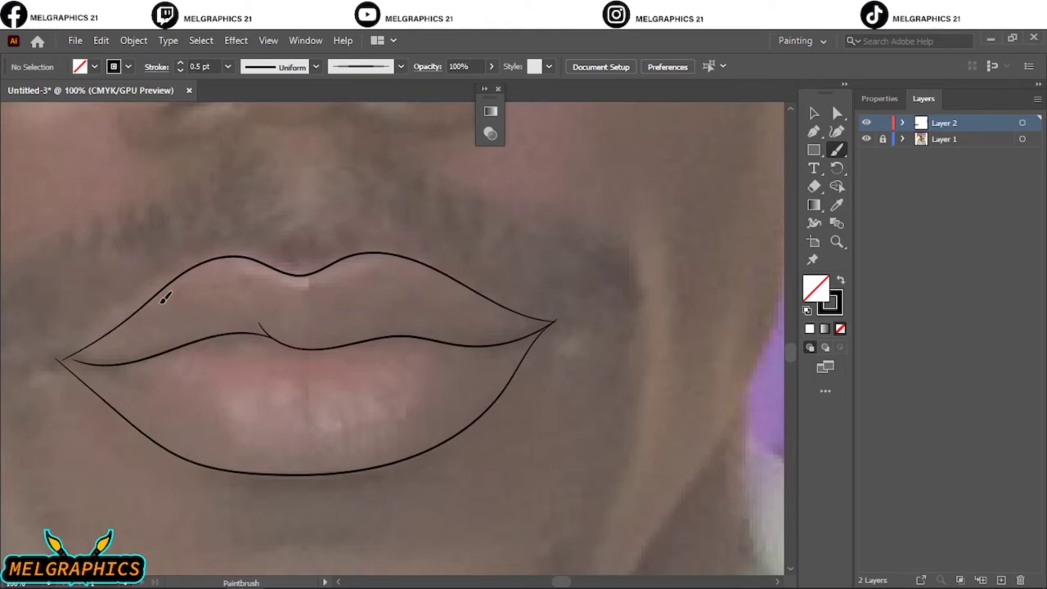
{"action": "left_click_drag", "start_coordinate": [153, 306], "coordinate": [376, 278]}
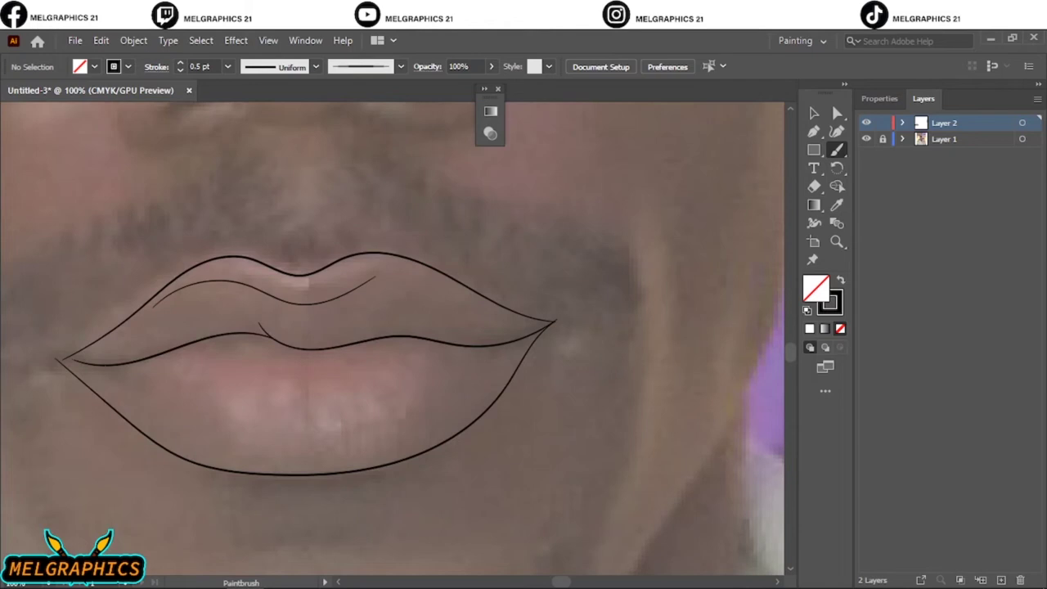
{"action": "scroll", "coordinate": [393, 467], "scroll_direction": "down", "scroll_amount": 3}
{"action": "scroll", "coordinate": [423, 378], "scroll_direction": "up", "scroll_amount": 3}
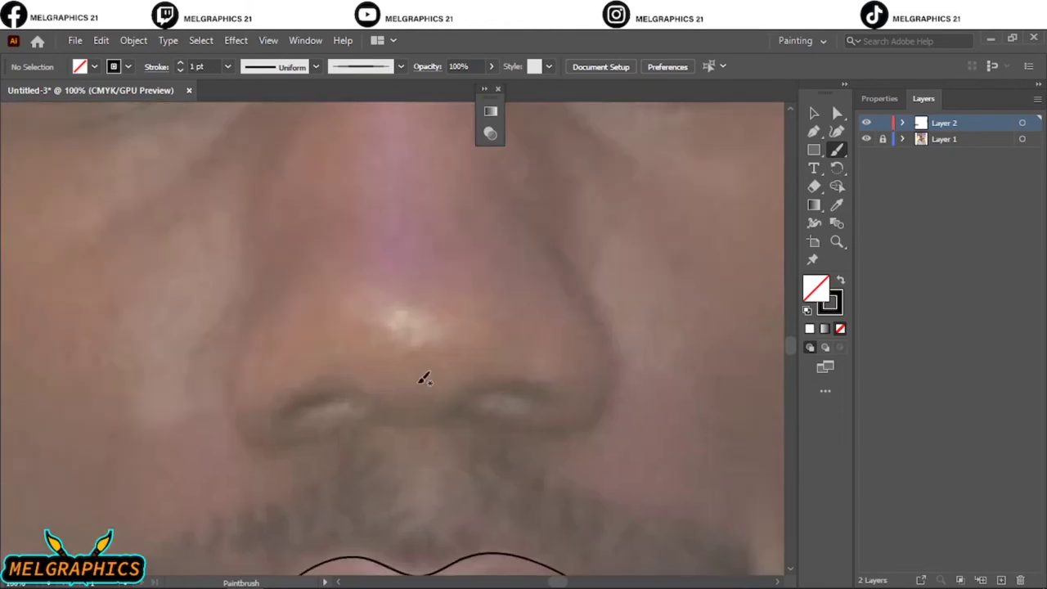
Trace the nose outline, its left side and the wavy nostril base.
{"action": "scroll", "coordinate": [423, 378], "scroll_direction": "up", "scroll_amount": 2}
{"action": "left_click_drag", "start_coordinate": [276, 318], "coordinate": [254, 382]}
{"action": "left_click_drag", "start_coordinate": [386, 462], "coordinate": [387, 463]}
{"action": "left_click_drag", "start_coordinate": [303, 456], "coordinate": [536, 452]}
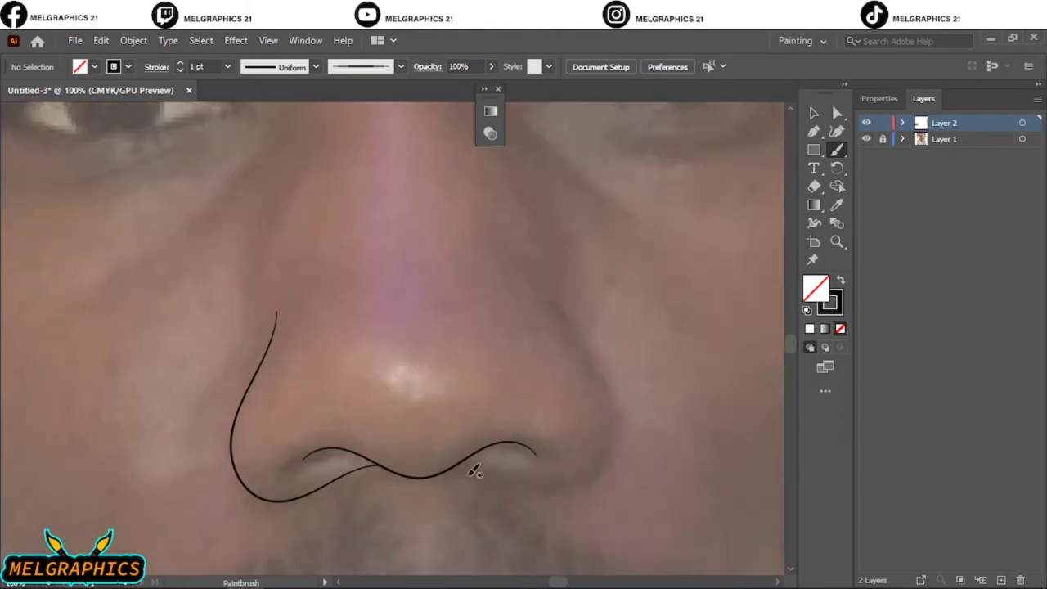
{"action": "left_click_drag", "start_coordinate": [624, 434], "coordinate": [542, 264]}
{"action": "scroll", "coordinate": [515, 311], "scroll_direction": "up", "scroll_amount": 5}
{"action": "scroll", "coordinate": [514, 311], "scroll_direction": "up", "scroll_amount": 1}
{"action": "left_click_drag", "start_coordinate": [274, 353], "coordinate": [282, 329]}
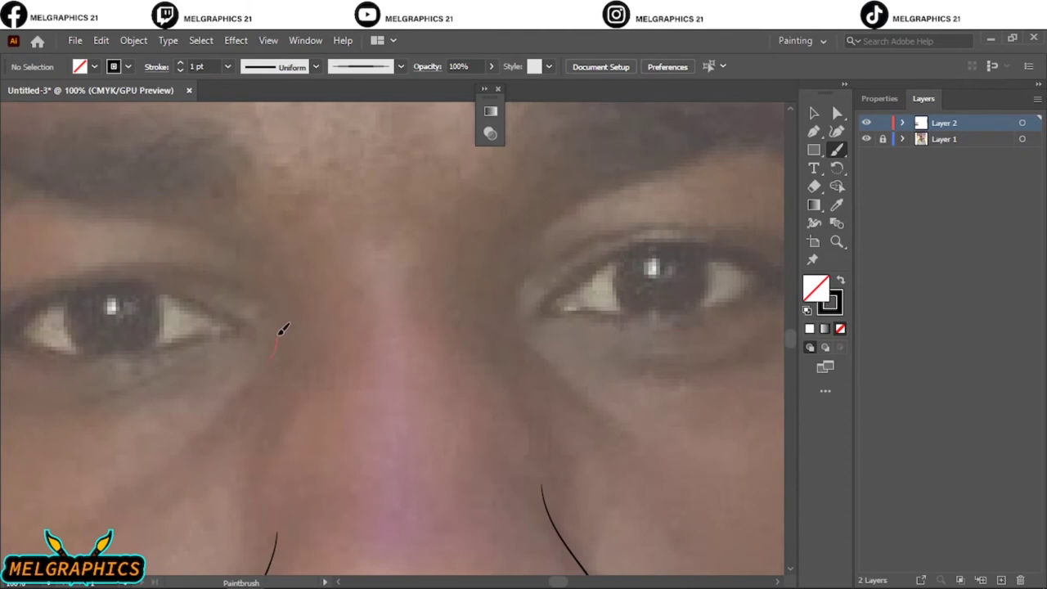
Trace the first eye: inner corner, upper and lower eyelids, and both iris edges.
{"action": "left_click_drag", "start_coordinate": [517, 314], "coordinate": [509, 260]}
{"action": "scroll", "coordinate": [517, 287], "scroll_direction": "right", "scroll_amount": 2}
{"action": "scroll", "coordinate": [747, 271], "scroll_direction": "up", "scroll_amount": 2}
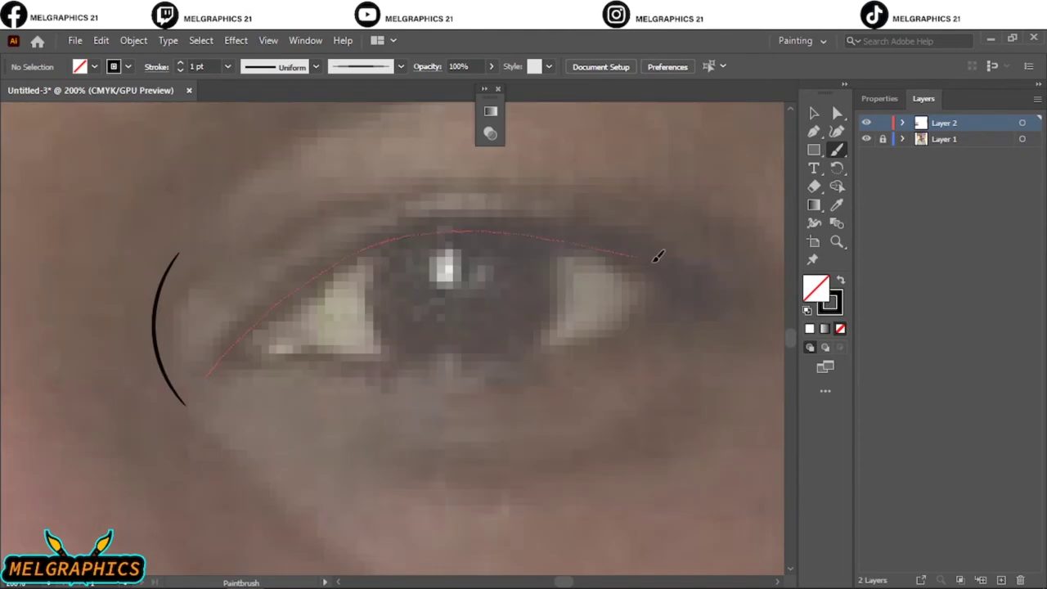
{"action": "left_click_drag", "start_coordinate": [657, 257], "coordinate": [732, 307]}
{"action": "left_click_drag", "start_coordinate": [628, 336], "coordinate": [719, 292]}
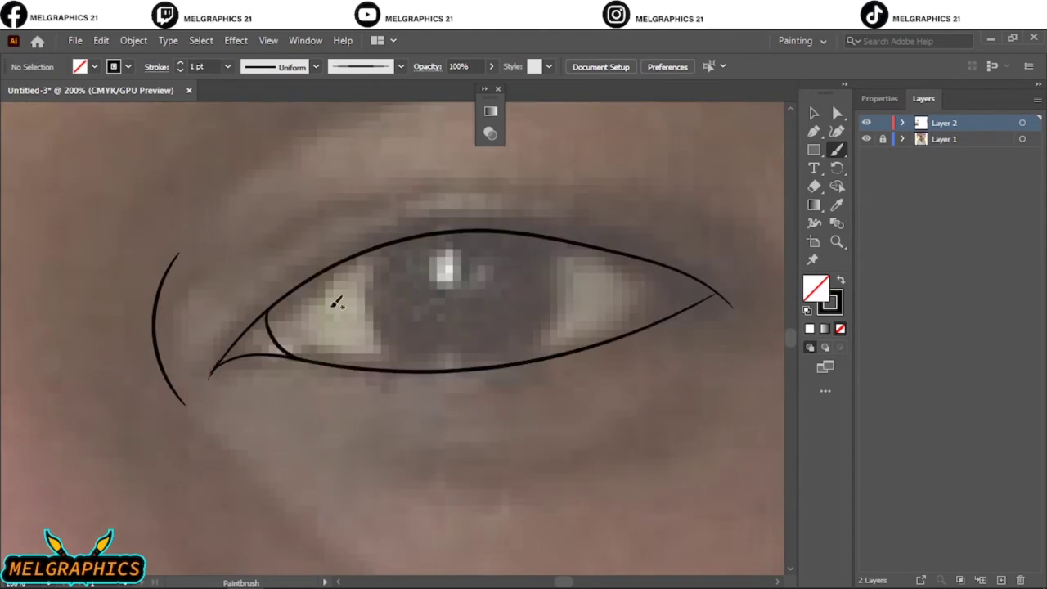
{"action": "left_click_drag", "start_coordinate": [413, 364], "coordinate": [388, 242]}
{"action": "left_click_drag", "start_coordinate": [552, 235], "coordinate": [576, 358]}
{"action": "scroll", "coordinate": [550, 270], "scroll_direction": "up", "scroll_amount": 3}
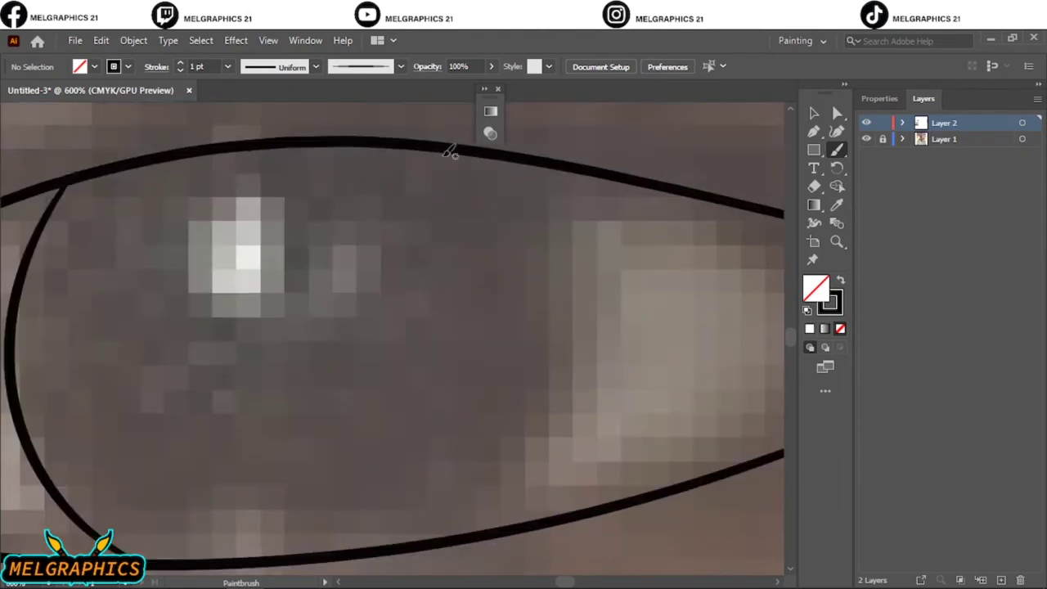
{"action": "left_click_drag", "start_coordinate": [507, 522], "coordinate": [502, 529]}
Trace the second eye's upper eyelid with outer-corner tip, lower eyelid and iris edges.
{"action": "key", "text": "ctrl+0"}
{"action": "scroll", "coordinate": [282, 331], "scroll_direction": "up", "scroll_amount": 4}
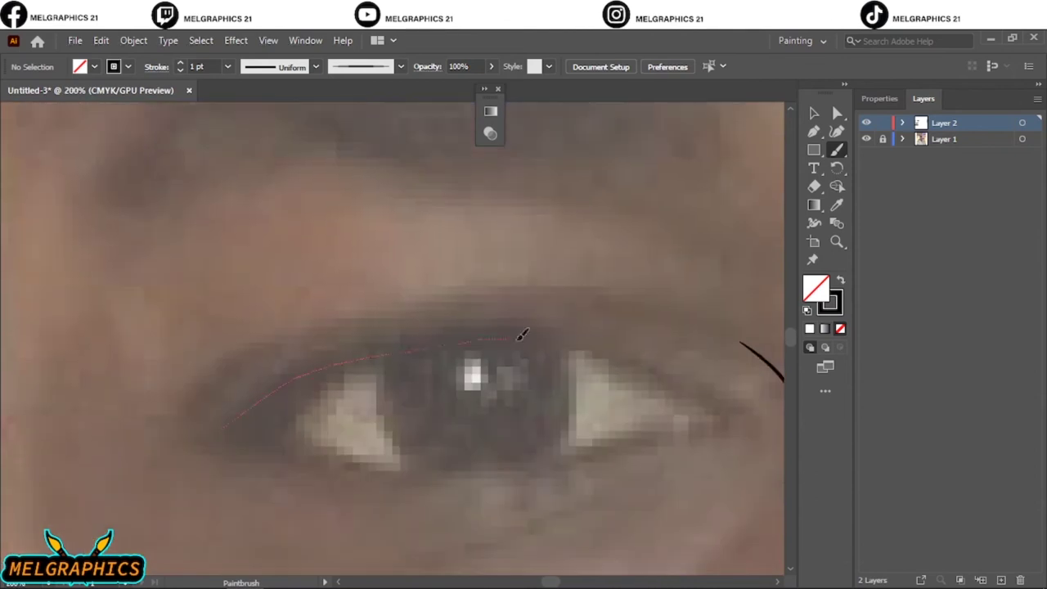
{"action": "left_click_drag", "start_coordinate": [522, 334], "coordinate": [731, 425]}
{"action": "scroll", "coordinate": [737, 426], "scroll_direction": "up", "scroll_amount": 3}
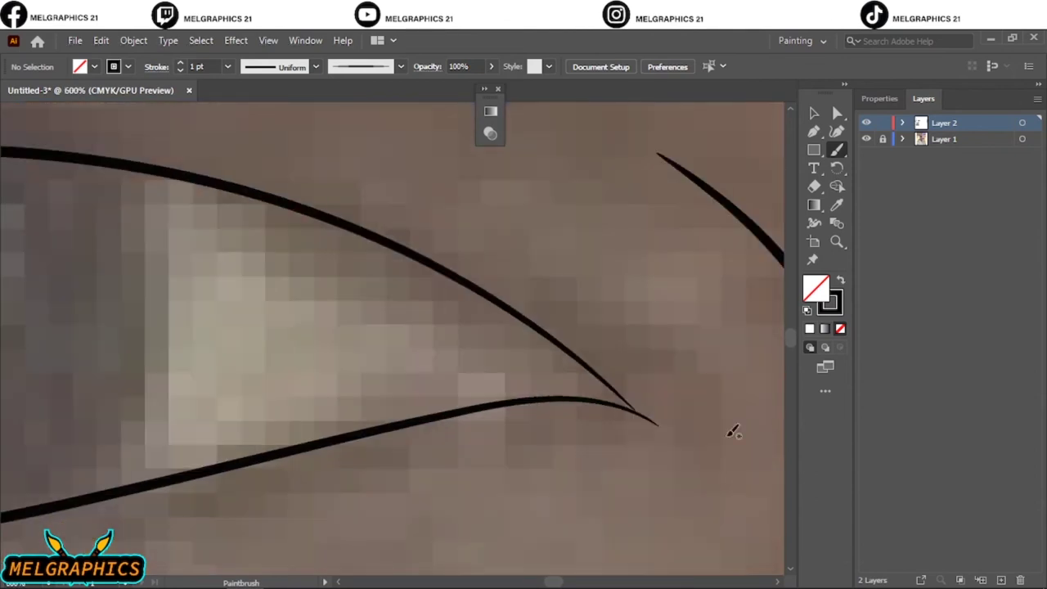
{"action": "left_click_drag", "start_coordinate": [205, 177], "coordinate": [659, 433]}
{"action": "left_click_drag", "start_coordinate": [483, 285], "coordinate": [616, 383]}
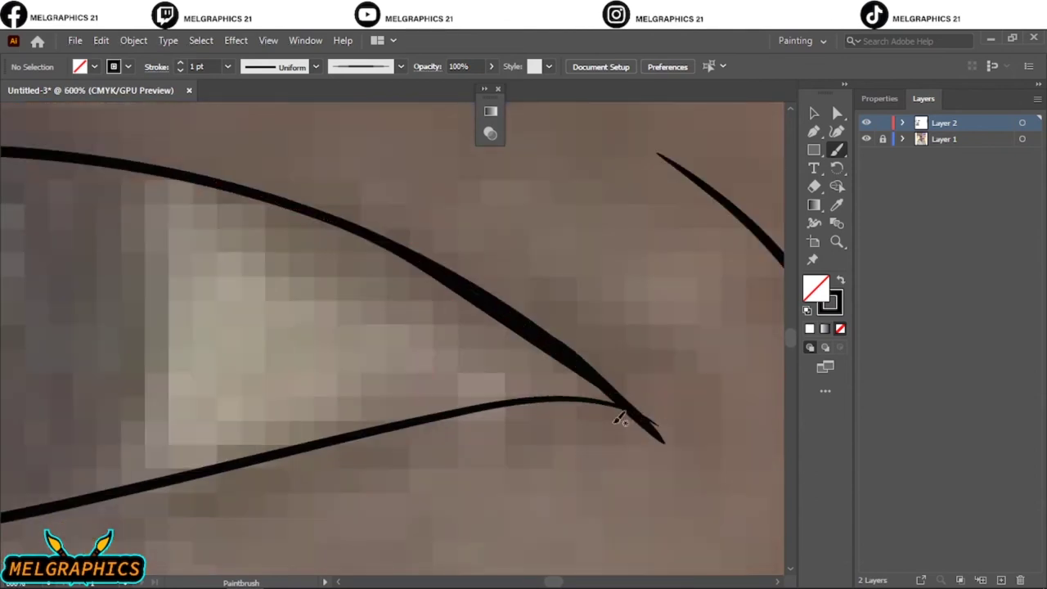
{"action": "left_click_drag", "start_coordinate": [393, 239], "coordinate": [619, 425]}
{"action": "scroll", "coordinate": [182, 428], "scroll_direction": "down", "scroll_amount": 2}
{"action": "scroll", "coordinate": [352, 448], "scroll_direction": "down", "scroll_amount": 2}
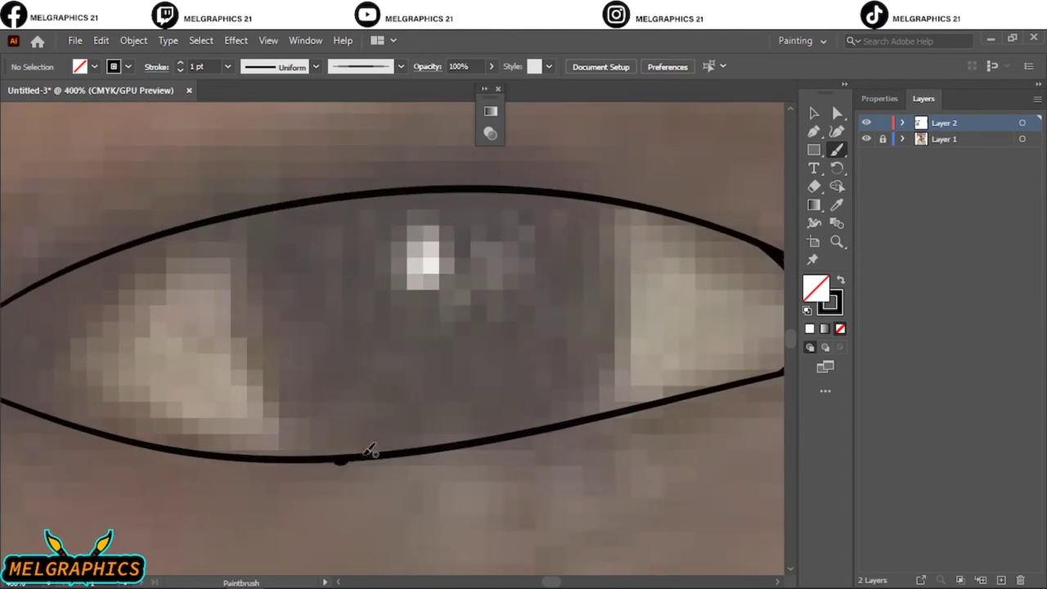
{"action": "left_click_drag", "start_coordinate": [253, 213], "coordinate": [274, 401]}
{"action": "left_click_drag", "start_coordinate": [596, 193], "coordinate": [638, 413]}
Lower the stroke weight and draw fine creases above the upper eyelid.
{"action": "key", "text": "ctrl+0"}
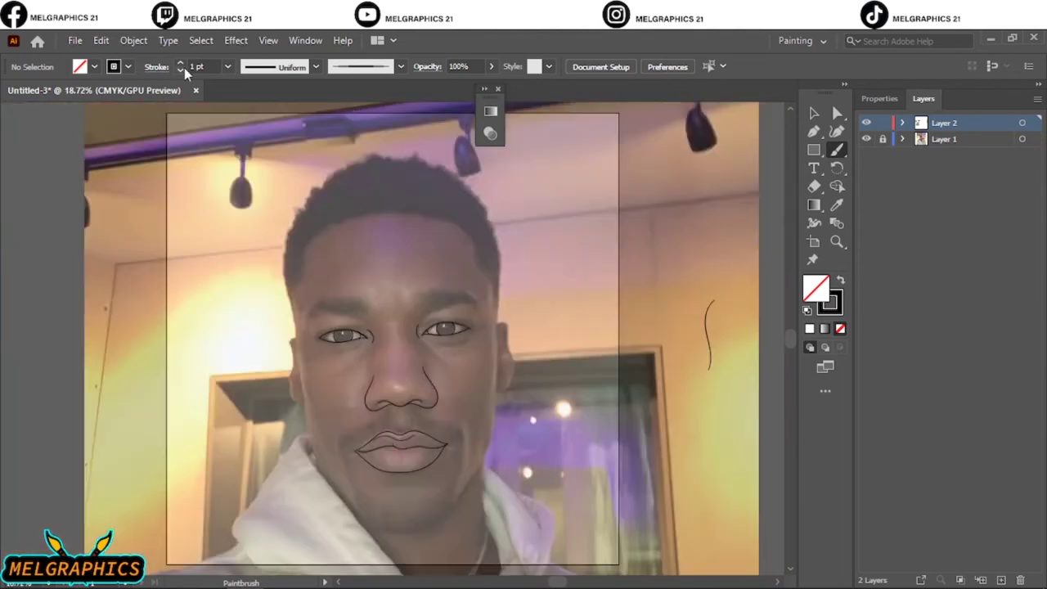
{"action": "left_click", "coordinate": [180, 70]}
{"action": "scroll", "coordinate": [191, 310], "scroll_direction": "up", "scroll_amount": 5}
{"action": "left_click_drag", "start_coordinate": [155, 372], "coordinate": [537, 344]}
{"action": "key", "text": "ctrl+z"}
{"action": "left_click_drag", "start_coordinate": [215, 348], "coordinate": [547, 378]}
{"action": "scroll", "coordinate": [570, 357], "scroll_direction": "down", "scroll_amount": 2}
{"action": "scroll", "coordinate": [622, 246], "scroll_direction": "right", "scroll_amount": 3}
{"action": "scroll", "coordinate": [523, 426], "scroll_direction": "left", "scroll_amount": 5}
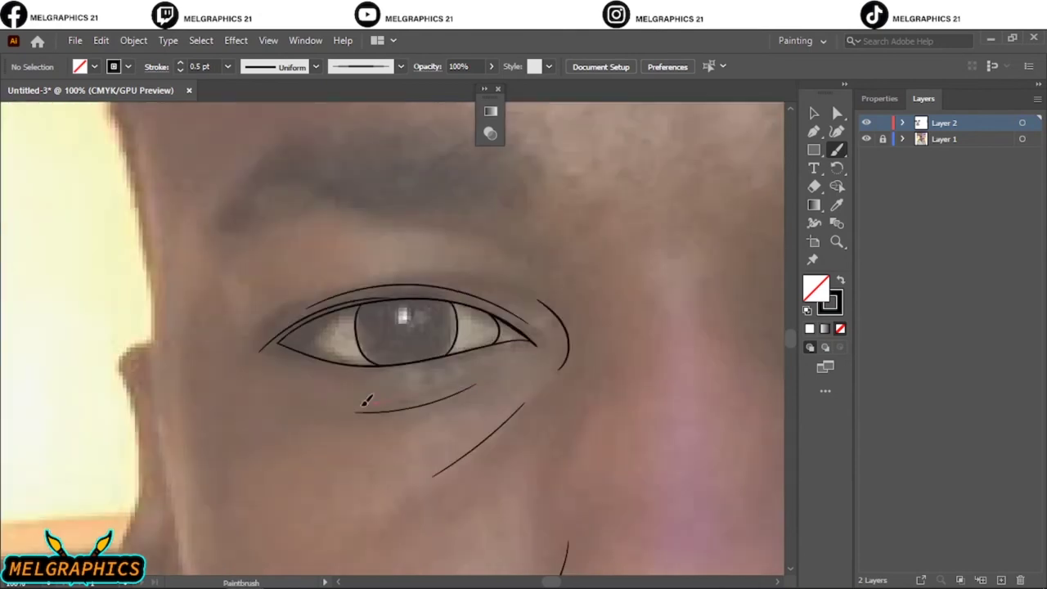
{"action": "key", "text": "ctrl+0"}
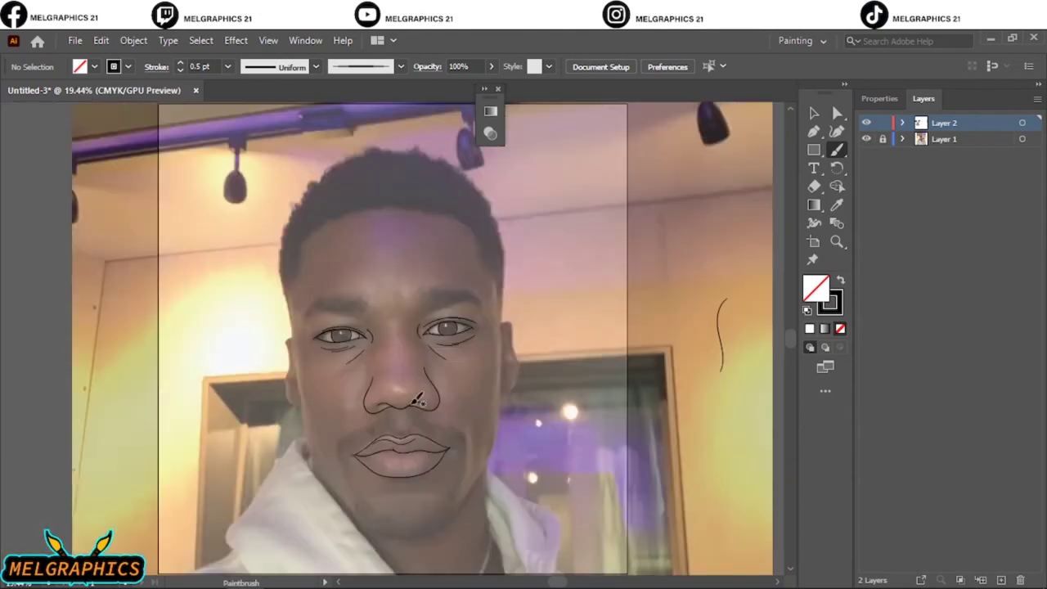
Trace the ear's outer curve and upper outline, undoing a stray cheek stroke.
{"action": "scroll", "coordinate": [261, 409], "scroll_direction": "up", "scroll_amount": 4}
{"action": "scroll", "coordinate": [338, 140], "scroll_direction": "up", "scroll_amount": 3}
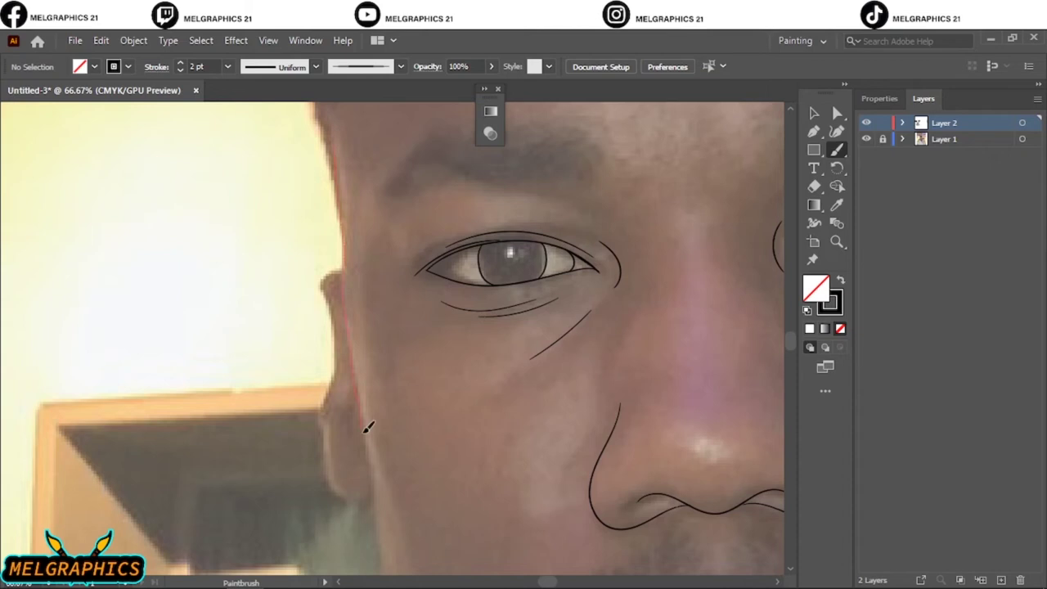
{"action": "left_click_drag", "start_coordinate": [368, 427], "coordinate": [386, 565]}
{"action": "key", "text": "ctrl+z"}
{"action": "scroll", "coordinate": [348, 483], "scroll_direction": "up", "scroll_amount": 1}
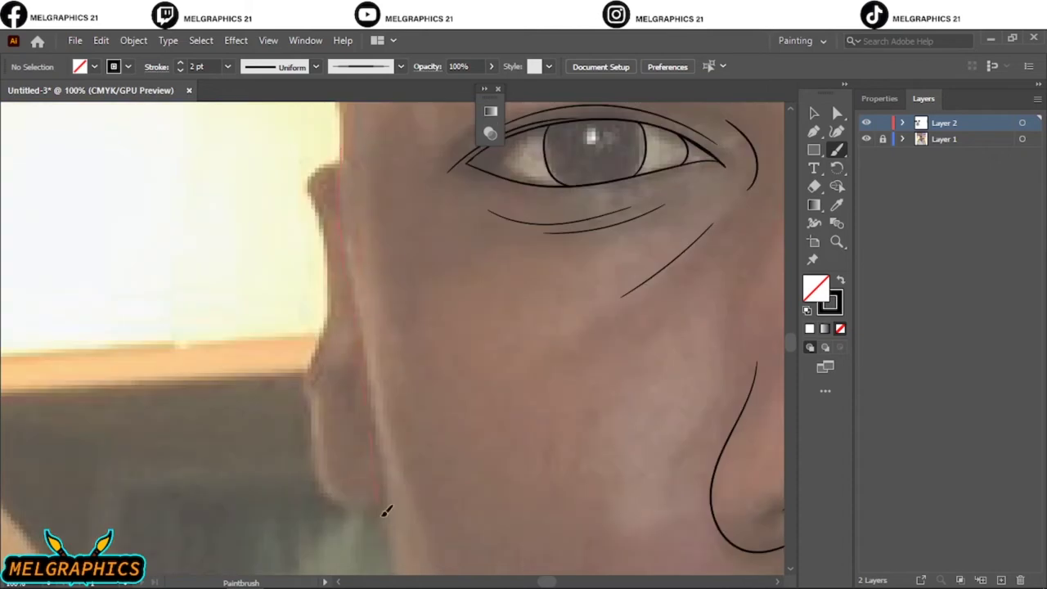
{"action": "key", "text": "ctrl+z"}
{"action": "left_click_drag", "start_coordinate": [387, 511], "coordinate": [398, 571]}
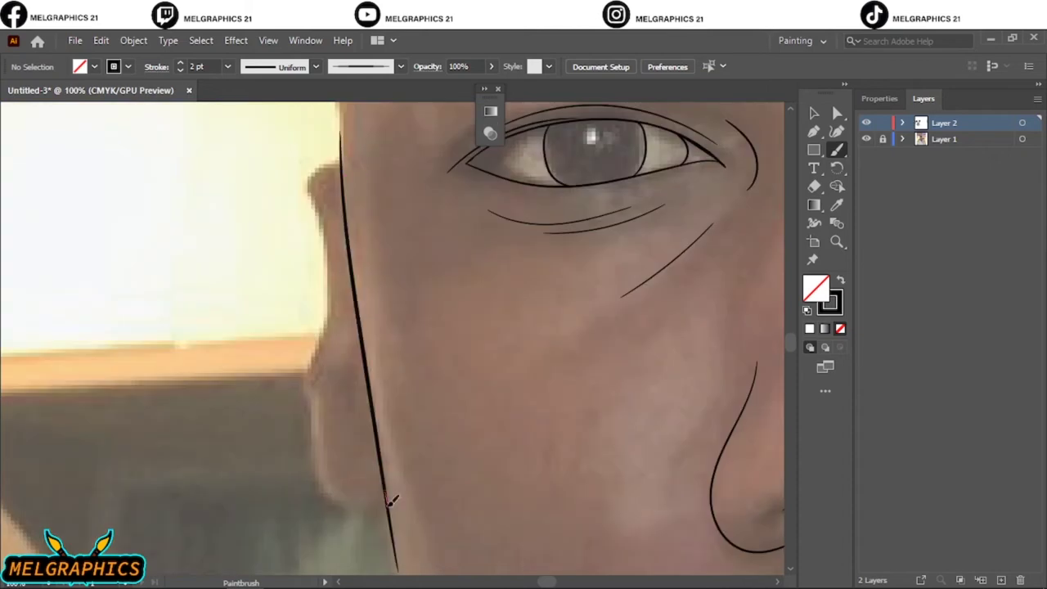
{"action": "left_click_drag", "start_coordinate": [314, 377], "coordinate": [384, 495]}
{"action": "left_click_drag", "start_coordinate": [311, 185], "coordinate": [350, 402]}
{"action": "scroll", "coordinate": [374, 315], "scroll_direction": "down", "scroll_amount": 3}
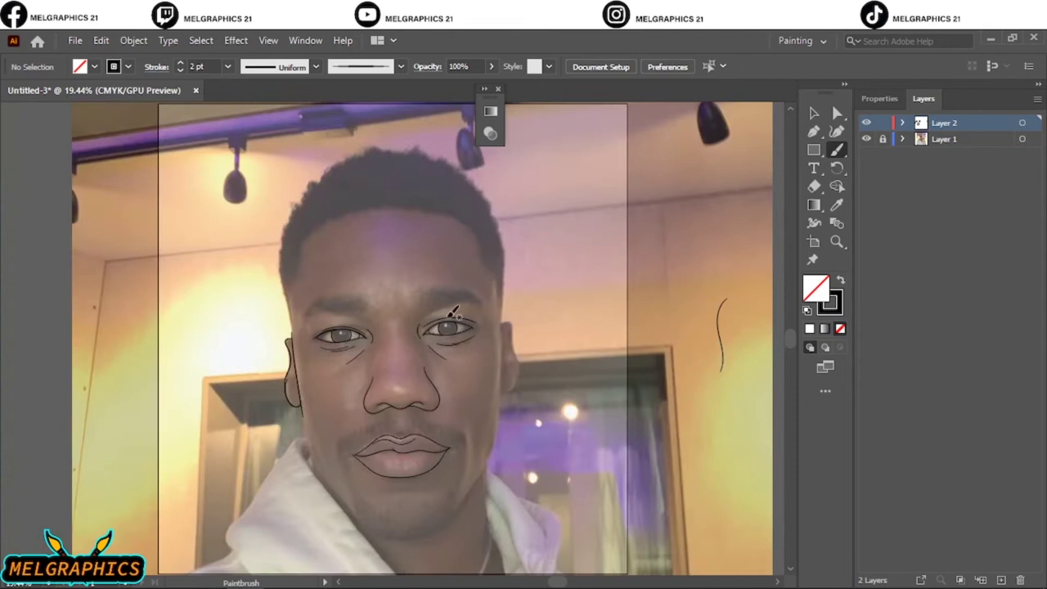
{"action": "scroll", "coordinate": [412, 483], "scroll_direction": "up", "scroll_amount": 1}
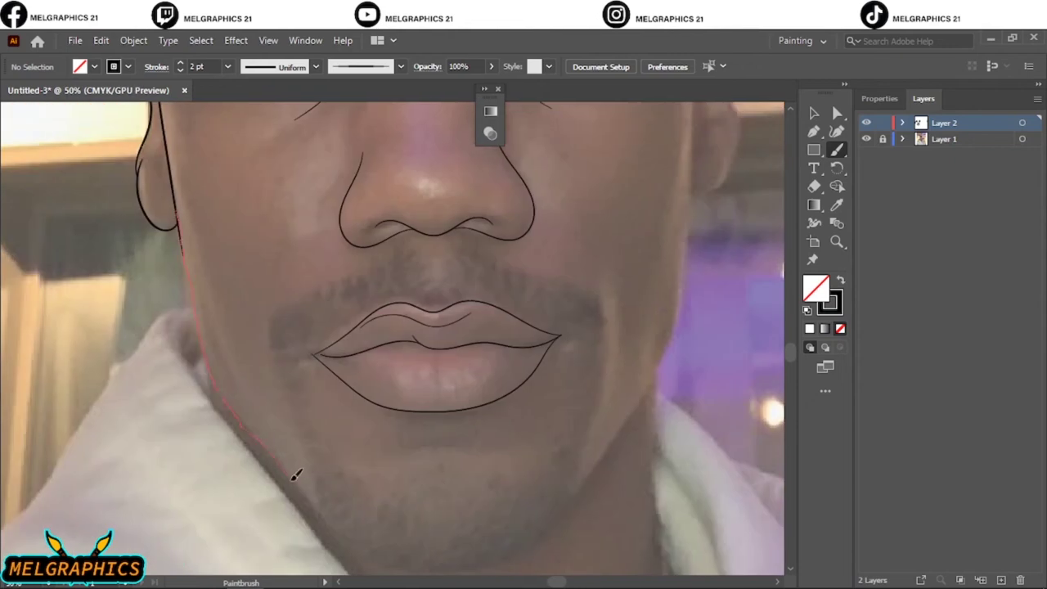
Trace the jawline around the chin and the outer ear edge down to the jaw.
{"action": "left_click_drag", "start_coordinate": [472, 556], "coordinate": [472, 556]}
{"action": "scroll", "coordinate": [349, 448], "scroll_direction": "up", "scroll_amount": 1}
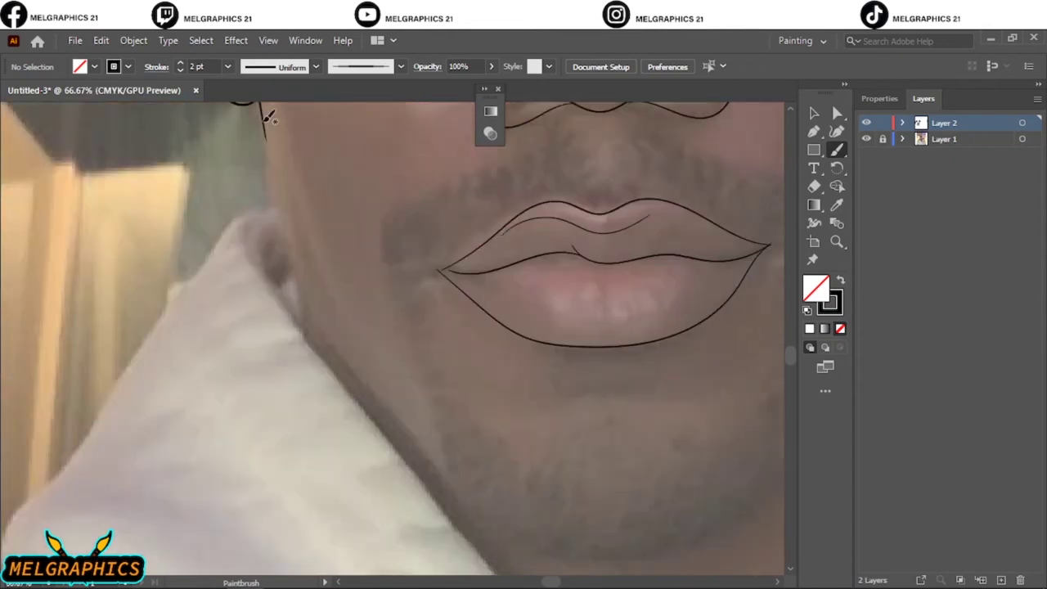
{"action": "left_click_drag", "start_coordinate": [653, 553], "coordinate": [722, 528]}
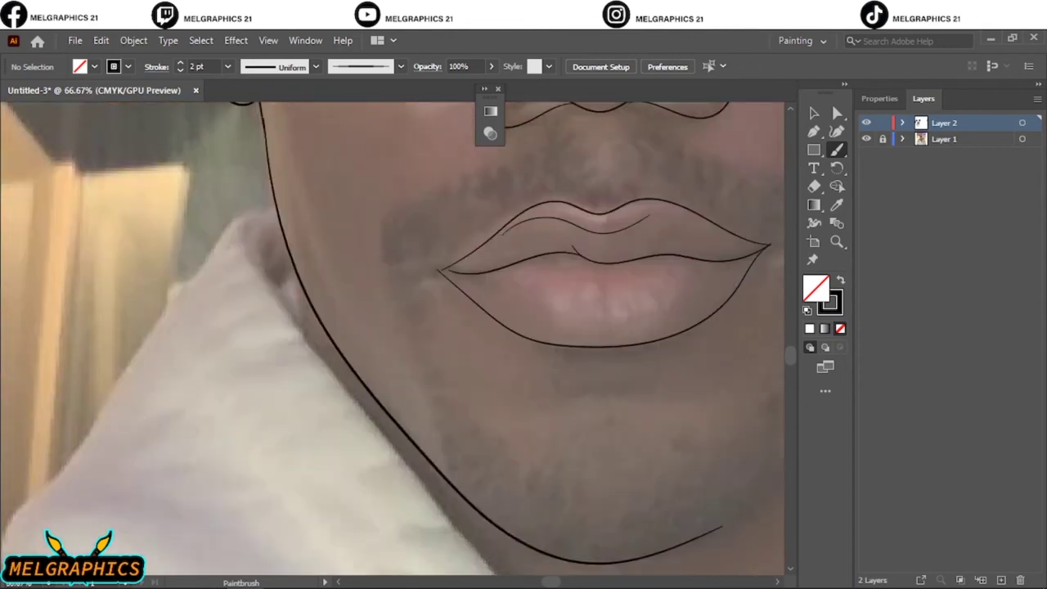
{"action": "scroll", "coordinate": [463, 279], "scroll_direction": "right", "scroll_amount": 5}
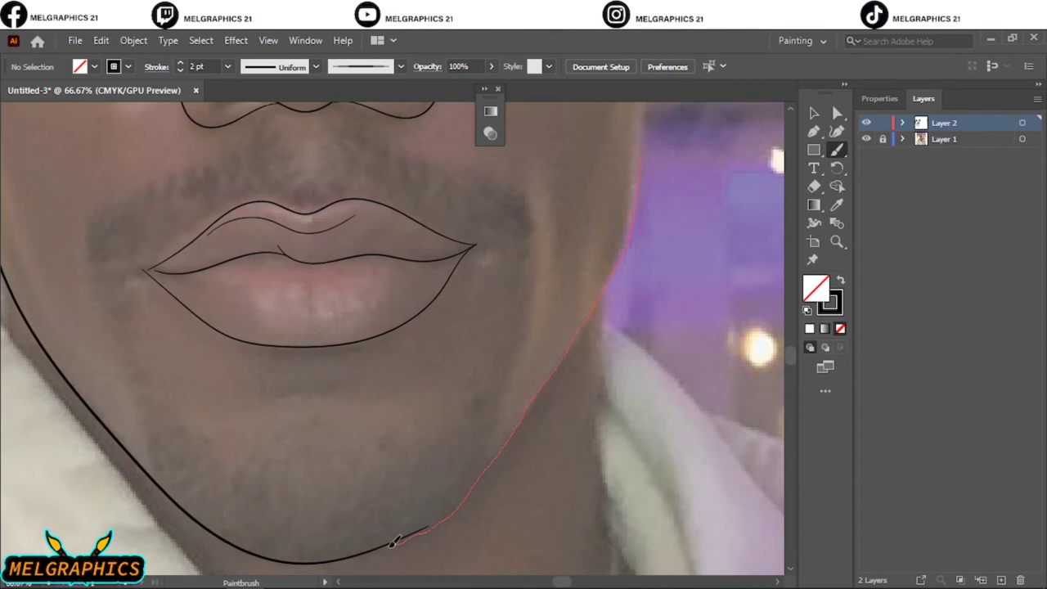
{"action": "left_click_drag", "start_coordinate": [640, 160], "coordinate": [639, 161]}
{"action": "scroll", "coordinate": [491, 270], "scroll_direction": "down", "scroll_amount": 3}
{"action": "scroll", "coordinate": [496, 270], "scroll_direction": "up", "scroll_amount": 3}
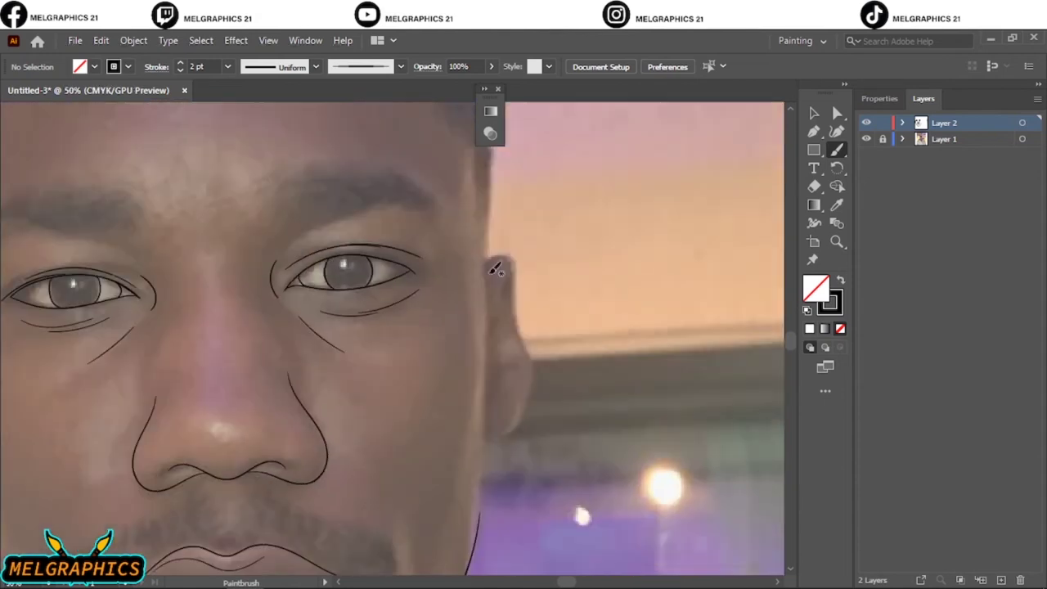
{"action": "left_click_drag", "start_coordinate": [488, 466], "coordinate": [489, 466]}
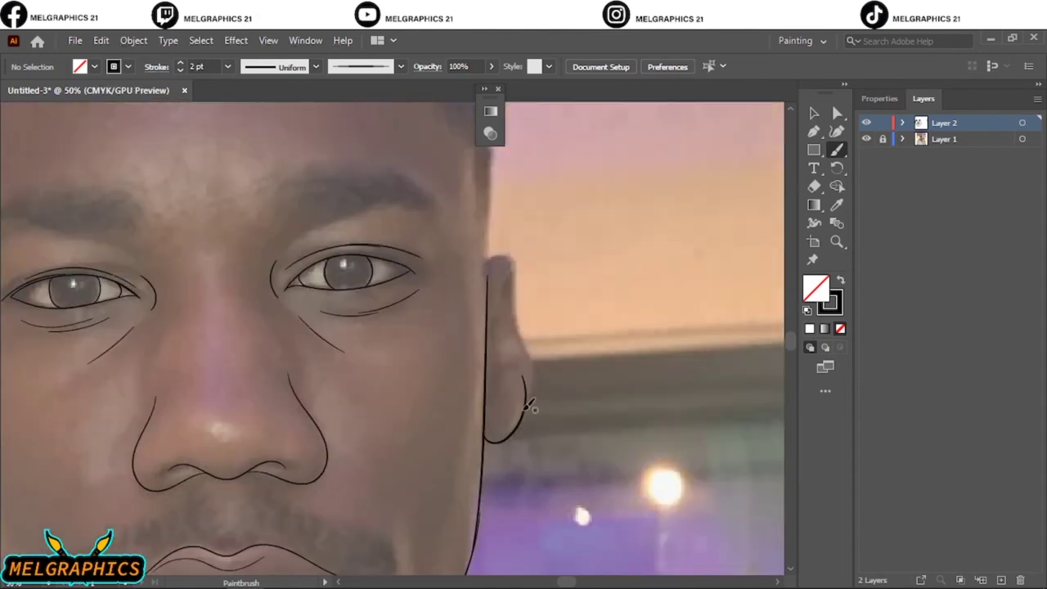
{"action": "key", "text": "ctrl+0"}
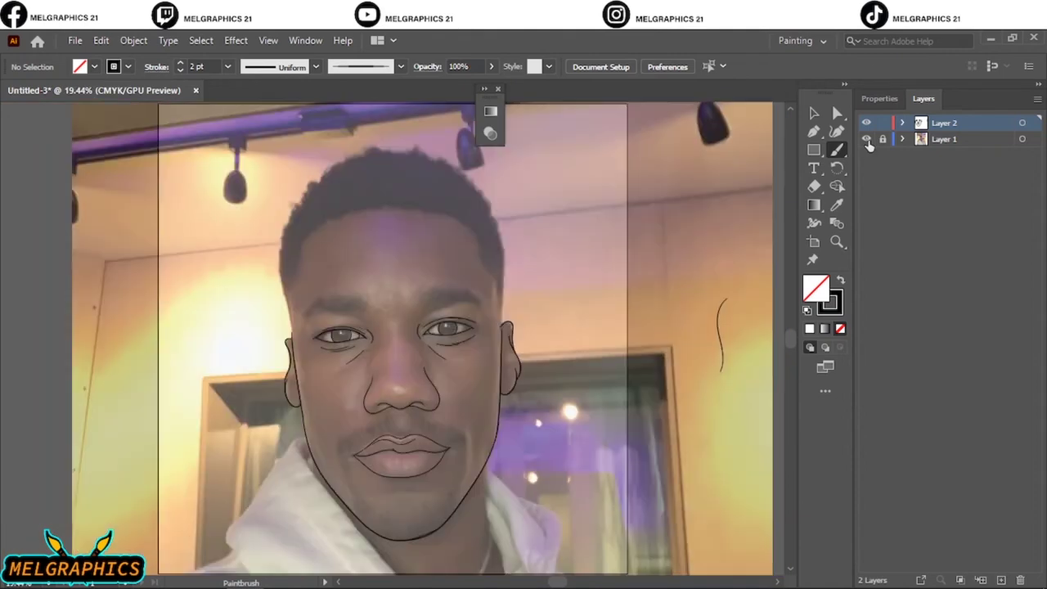
{"action": "scroll", "coordinate": [519, 298], "scroll_direction": "up", "scroll_amount": 4}
{"action": "left_click_drag", "start_coordinate": [471, 370], "coordinate": [468, 200]}
Select and then deselect the chin outline path with the Selection tool.
{"action": "key", "text": "ctrl+0"}
{"action": "key", "text": "v"}
{"action": "left_click", "coordinate": [413, 499]}
{"action": "scroll", "coordinate": [413, 499], "scroll_direction": "up", "scroll_amount": 5}
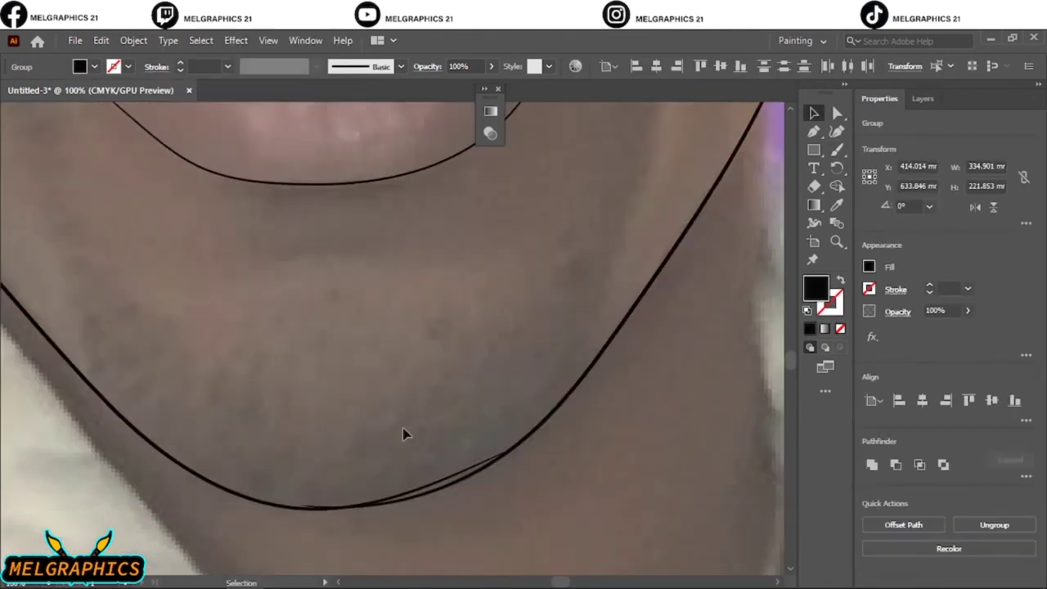
{"action": "left_click", "coordinate": [402, 428]}
{"action": "scroll", "coordinate": [344, 491], "scroll_direction": "down", "scroll_amount": 2}
{"action": "scroll", "coordinate": [464, 515], "scroll_direction": "up", "scroll_amount": 5}
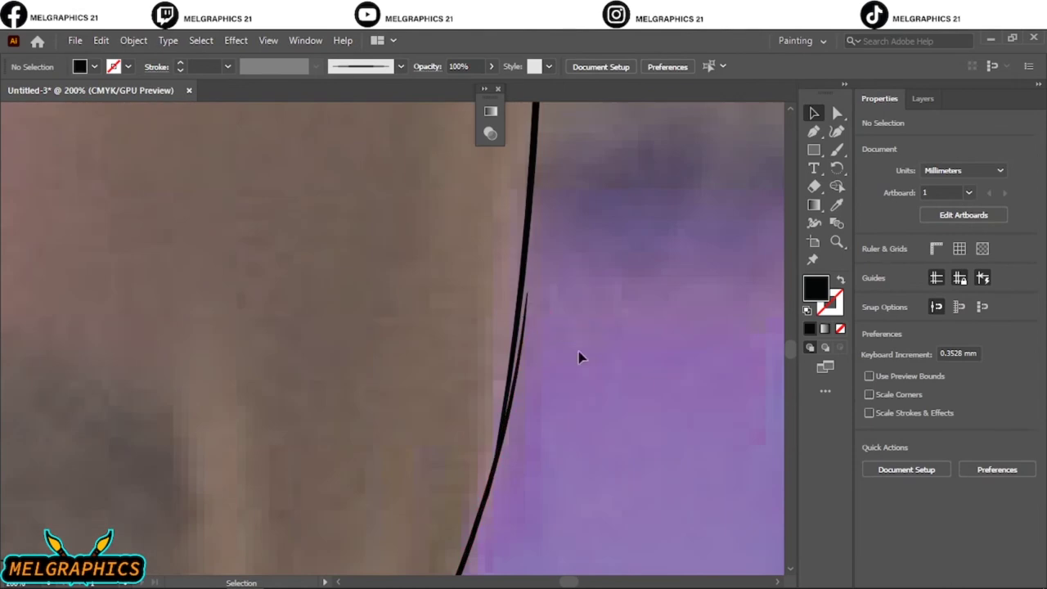
Redraw the jawline and side of the neck with black-stroke, no-fill brush strokes.
{"action": "key", "text": "b"}
{"action": "left_click_drag", "start_coordinate": [485, 499], "coordinate": [528, 254]}
{"action": "key", "text": "shift+x"}
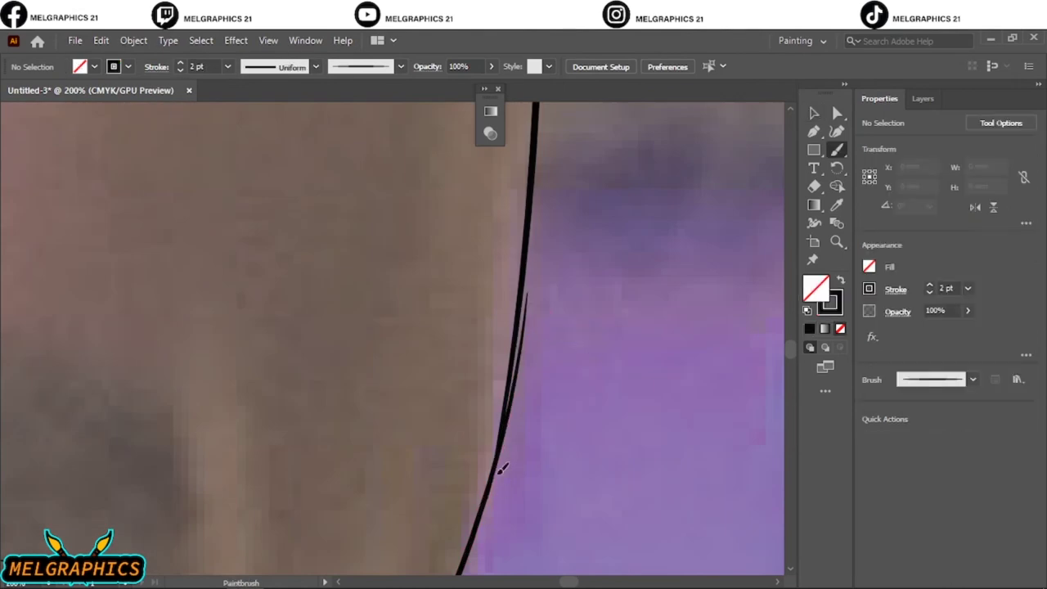
{"action": "left_click_drag", "start_coordinate": [491, 489], "coordinate": [518, 348]}
{"action": "left_click_drag", "start_coordinate": [534, 199], "coordinate": [536, 193]}
{"action": "scroll", "coordinate": [460, 264], "scroll_direction": "down", "scroll_amount": 4}
{"action": "scroll", "coordinate": [404, 237], "scroll_direction": "up", "scroll_amount": 3}
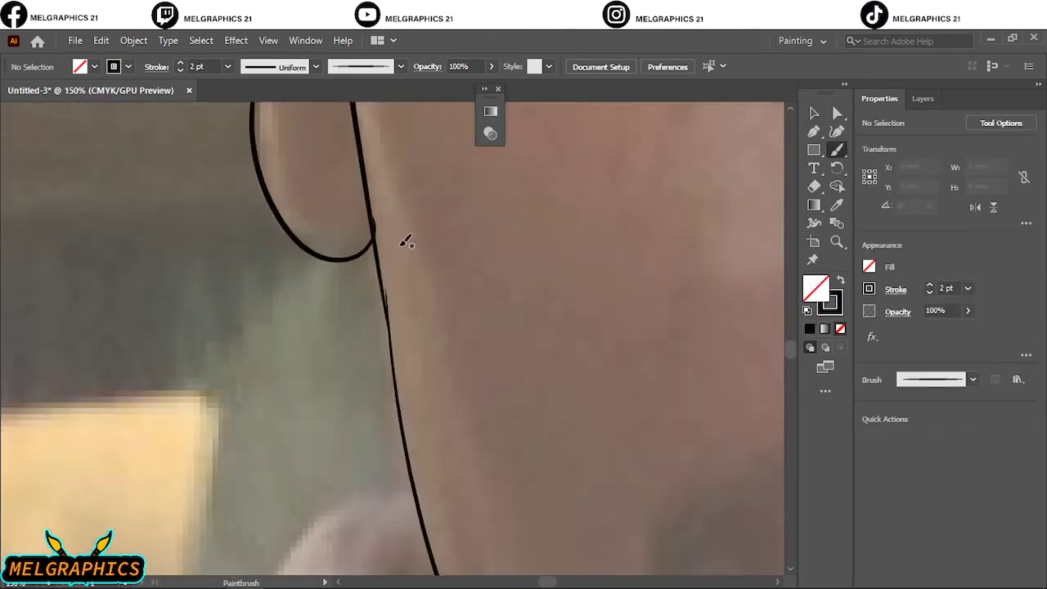
{"action": "left_click_drag", "start_coordinate": [419, 528], "coordinate": [413, 480]}
{"action": "left_click_drag", "start_coordinate": [386, 289], "coordinate": [376, 263]}
Add a thin 1 pt inner curve detail inside the ear.
{"action": "scroll", "coordinate": [409, 409], "scroll_direction": "down", "scroll_amount": 3}
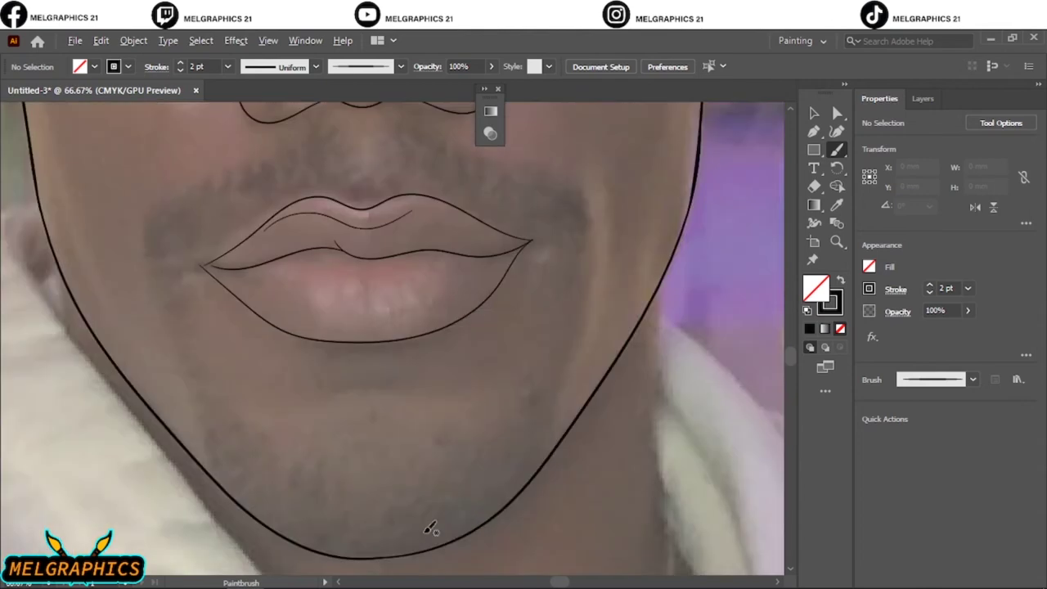
{"action": "scroll", "coordinate": [428, 526], "scroll_direction": "up", "scroll_amount": 3}
{"action": "scroll", "coordinate": [603, 335], "scroll_direction": "right", "scroll_amount": 1}
{"action": "scroll", "coordinate": [654, 446], "scroll_direction": "down", "scroll_amount": 2}
{"action": "scroll", "coordinate": [606, 453], "scroll_direction": "up", "scroll_amount": 1}
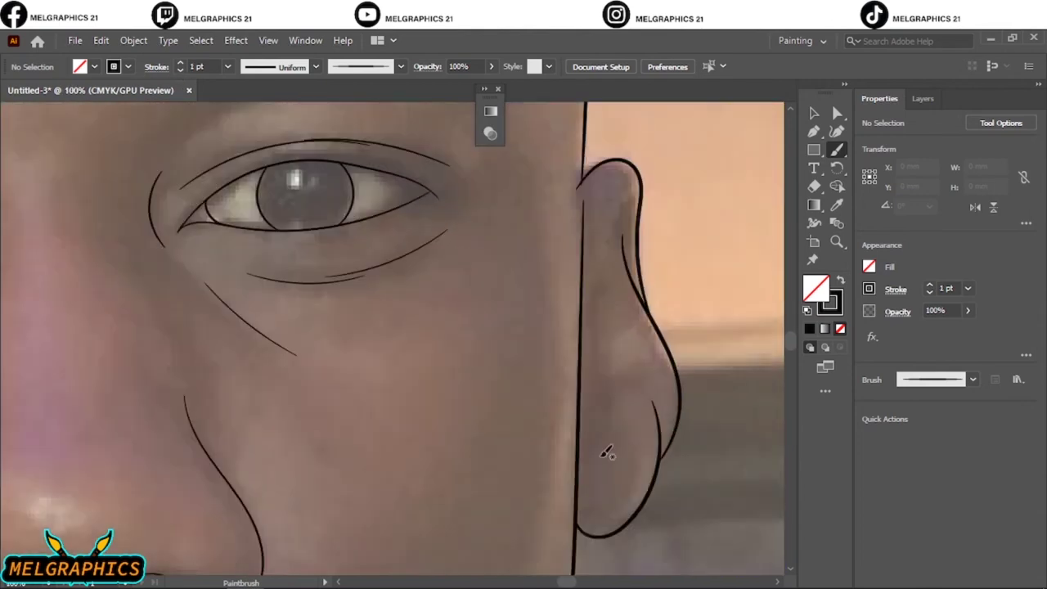
{"action": "left_click_drag", "start_coordinate": [592, 305], "coordinate": [638, 215]}
{"action": "scroll", "coordinate": [620, 349], "scroll_direction": "down", "scroll_amount": 2}
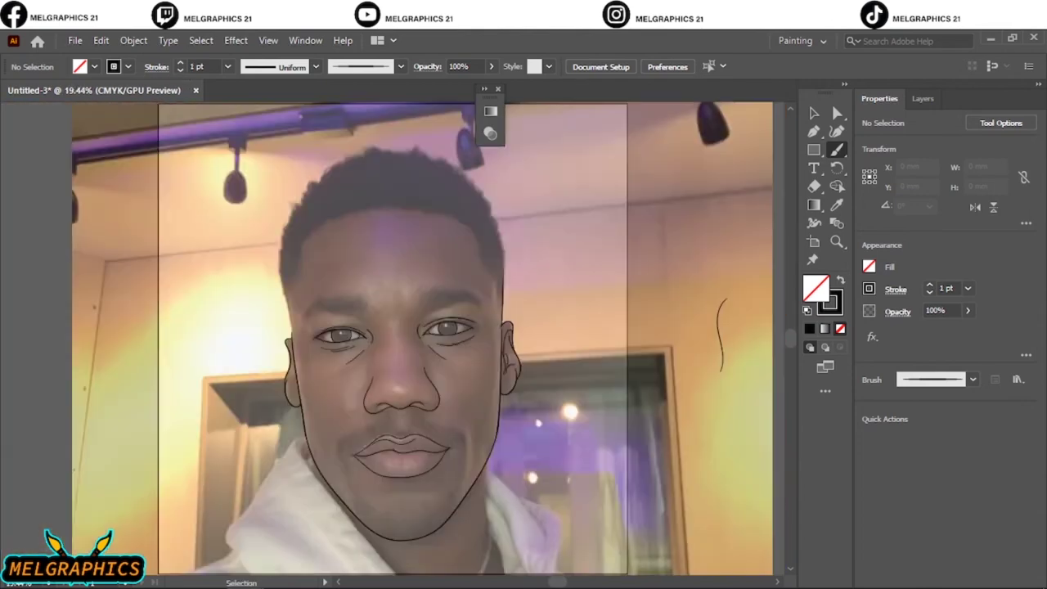
{"action": "scroll", "coordinate": [202, 398], "scroll_direction": "up", "scroll_amount": 2}
{"action": "scroll", "coordinate": [497, 351], "scroll_direction": "left", "scroll_amount": 2}
{"action": "scroll", "coordinate": [468, 298], "scroll_direction": "up", "scroll_amount": 1}
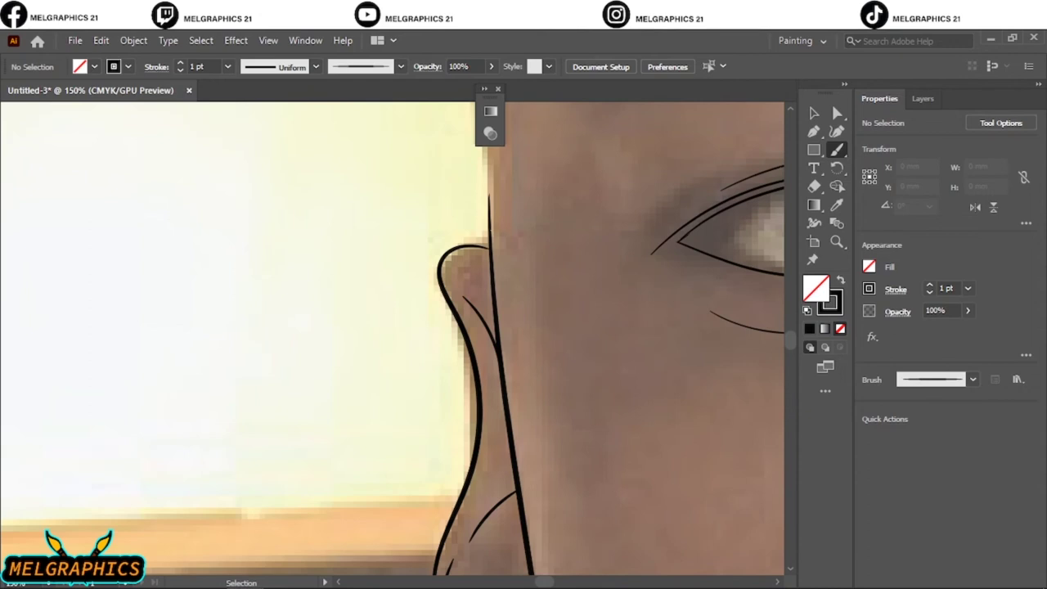
{"action": "key", "text": "ctrl+0"}
Hide and reshow the reference photo to check the line art, then zoom on the left eye.
{"action": "left_click", "coordinate": [922, 98]}
{"action": "left_click", "coordinate": [867, 139]}
{"action": "key", "text": "ctrl+1"}
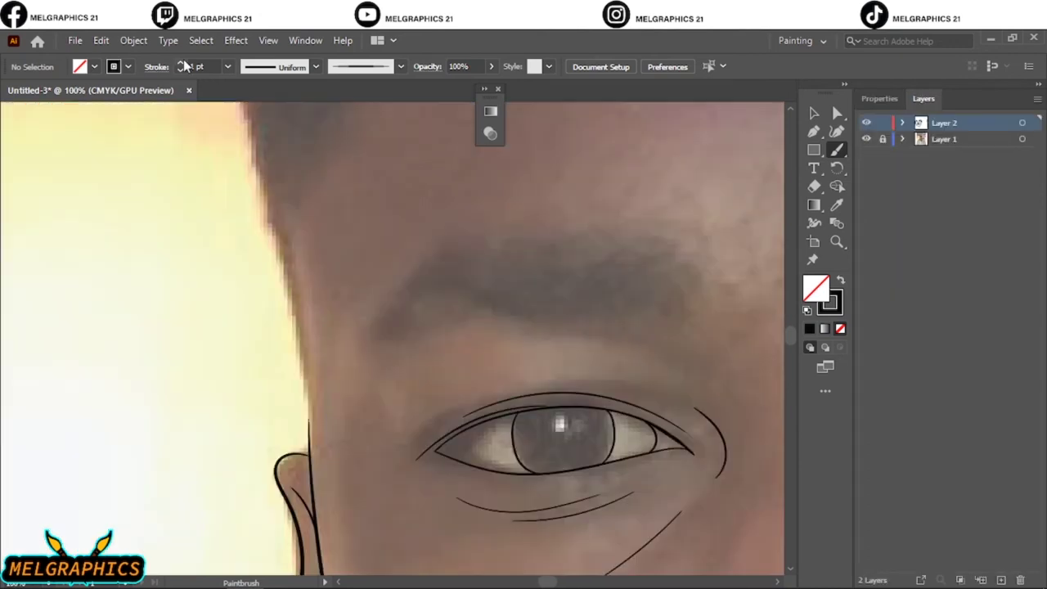
{"action": "scroll", "coordinate": [311, 392], "scroll_direction": "down", "scroll_amount": 5}
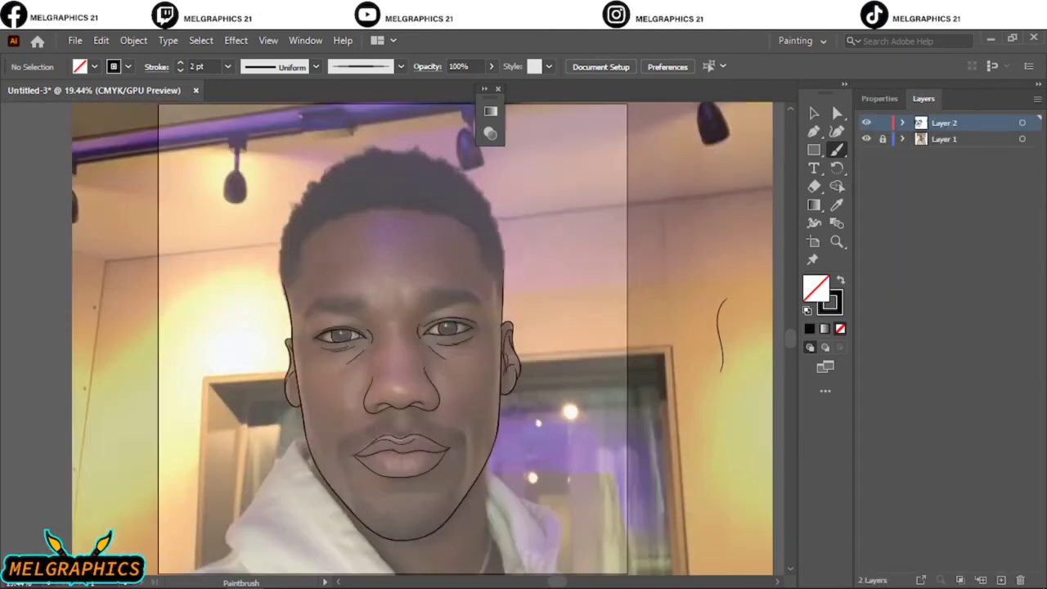
{"action": "scroll", "coordinate": [416, 484], "scroll_direction": "up", "scroll_amount": 3}
{"action": "scroll", "coordinate": [407, 497], "scroll_direction": "up", "scroll_amount": 2}
{"action": "scroll", "coordinate": [407, 496], "scroll_direction": "down", "scroll_amount": 1}
Pencil-outline the beard's left side, chin and right side, filled black with no stroke.
{"action": "key", "text": "n"}
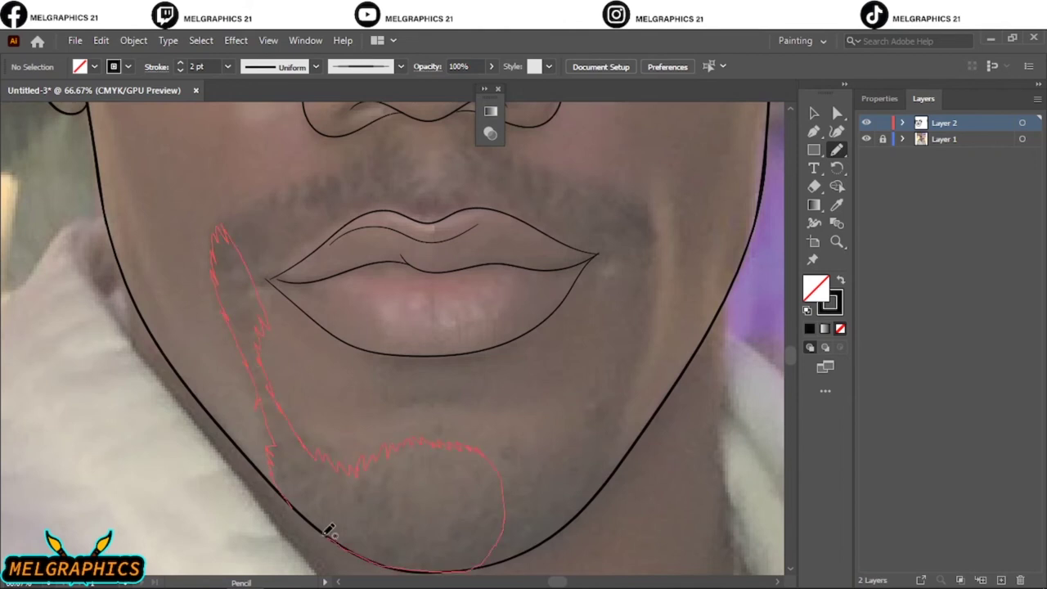
{"action": "left_click_drag", "start_coordinate": [329, 530], "coordinate": [296, 489]}
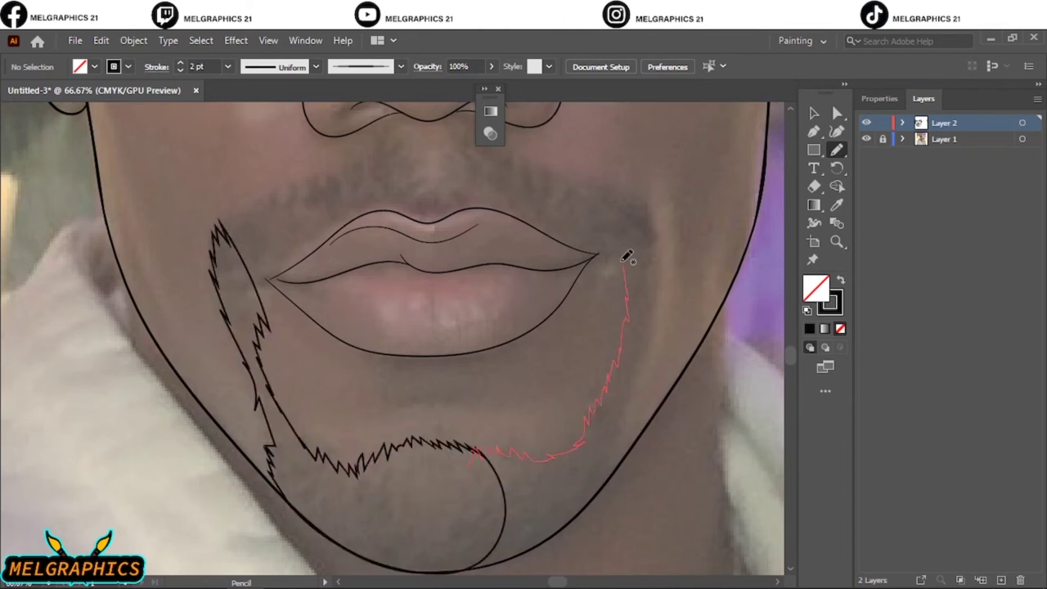
{"action": "left_click_drag", "start_coordinate": [623, 458], "coordinate": [637, 440]}
{"action": "key", "text": "v"}
{"action": "key", "text": "ctrl+a"}
{"action": "key", "text": "shift+x"}
{"action": "left_click", "coordinate": [546, 401]}
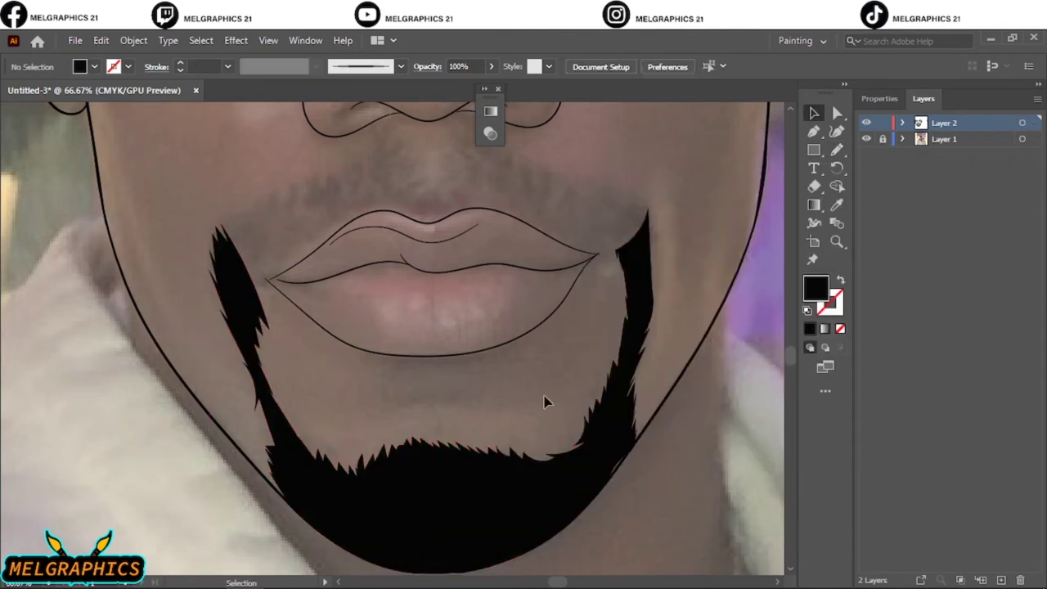
Thicken the beard's left edge and fill in its lower-right edge.
{"action": "key", "text": "n"}
{"action": "left_click_drag", "start_coordinate": [269, 421], "coordinate": [270, 446]}
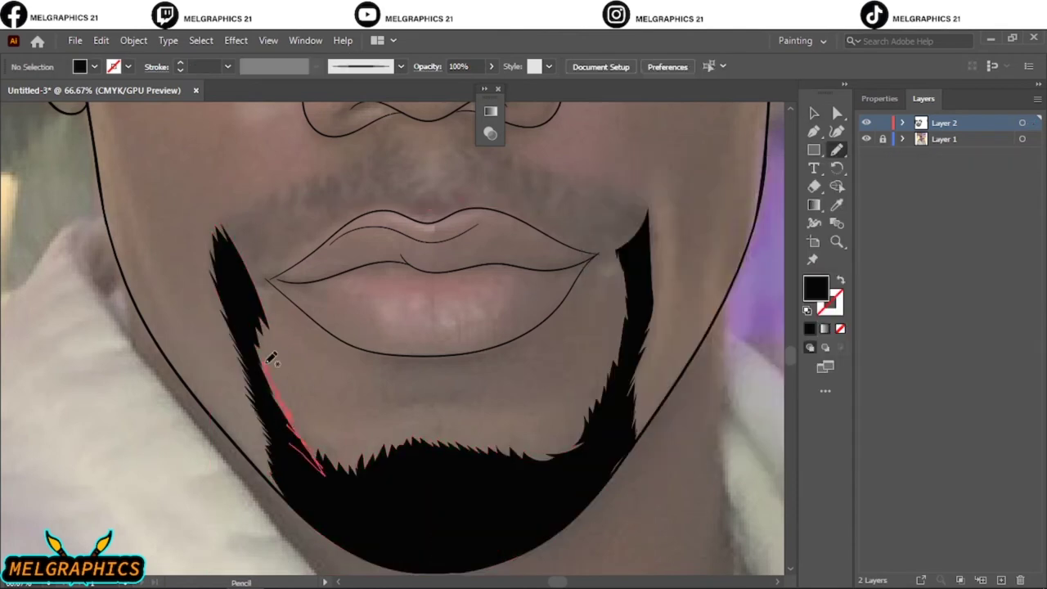
{"action": "left_click_drag", "start_coordinate": [269, 409], "coordinate": [278, 450]}
{"action": "left_click_drag", "start_coordinate": [597, 446], "coordinate": [613, 489]}
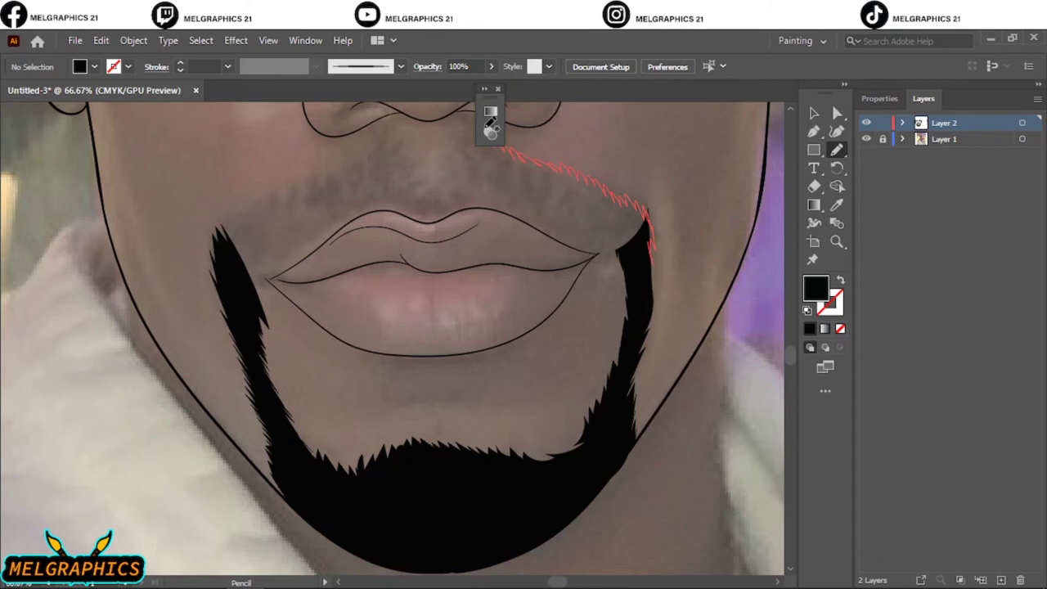
Outline the right and left halves of the mustache as black shapes.
{"action": "left_click_drag", "start_coordinate": [634, 278], "coordinate": [630, 282]}
{"action": "key", "text": "ctrl+plus"}
{"action": "left_click_drag", "start_coordinate": [221, 421], "coordinate": [231, 383]}
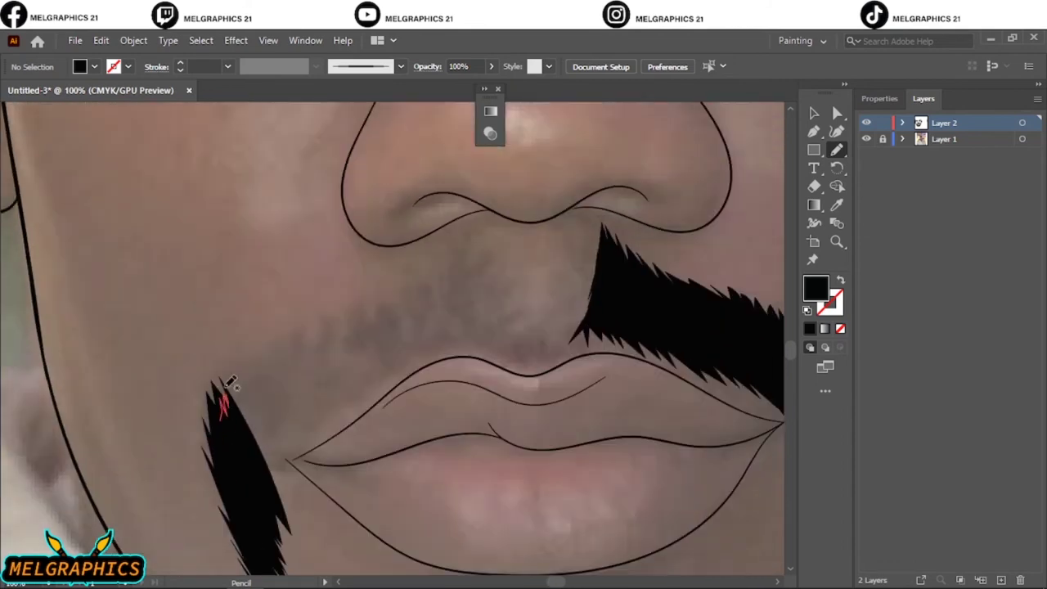
{"action": "left_click_drag", "start_coordinate": [395, 367], "coordinate": [252, 433]}
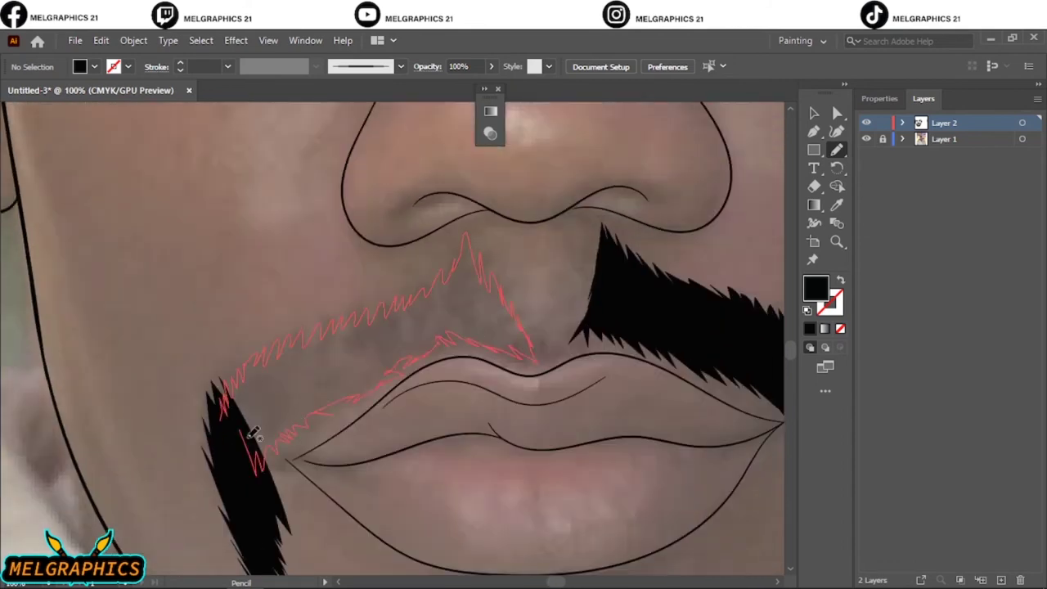
{"action": "key", "text": "ctrl+0"}
{"action": "key", "text": "ctrl+plus"}
Join the mustache halves with connecting black shapes, toggling the photo to check the line art.
{"action": "mouse_move", "coordinate": [155, 107]}
{"action": "left_mouse_down"}
{"action": "mouse_move", "coordinate": [380, 350]}
{"action": "mouse_move", "coordinate": [195, 372]}
{"action": "left_mouse_up"}
{"action": "left_click_drag", "start_coordinate": [586, 315], "coordinate": [553, 335]}
{"action": "key", "text": "ctrl+0"}
{"action": "left_click", "coordinate": [866, 140]}
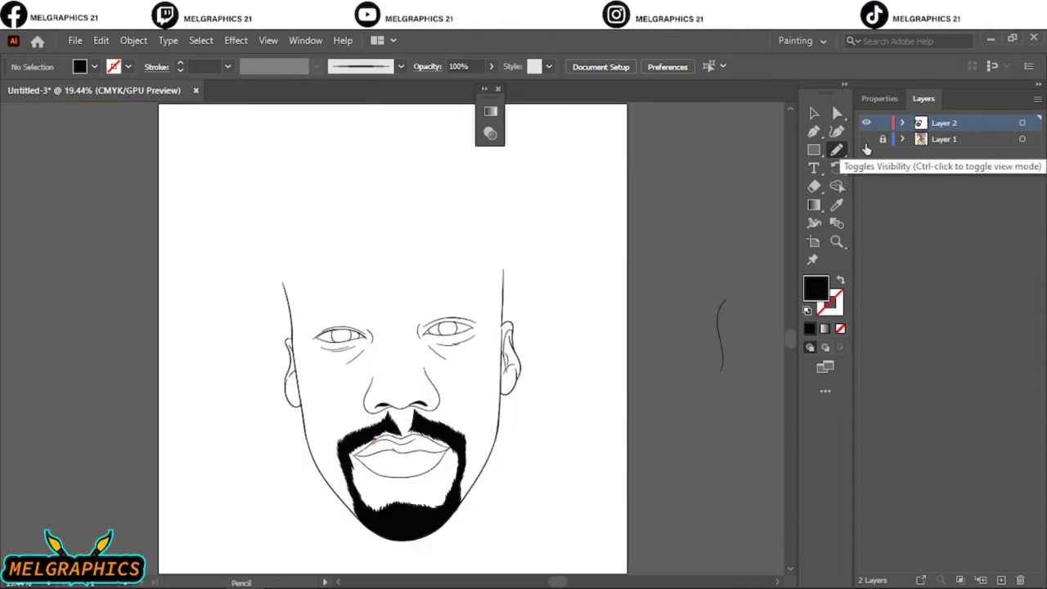
{"action": "key", "text": "v"}
{"action": "key", "text": "ctrl+plus"}
{"action": "key", "text": "n"}
{"action": "key", "text": "ctrl+plus"}
{"action": "key", "text": "ctrl+plus"}
{"action": "key", "text": "ctrl+plus"}
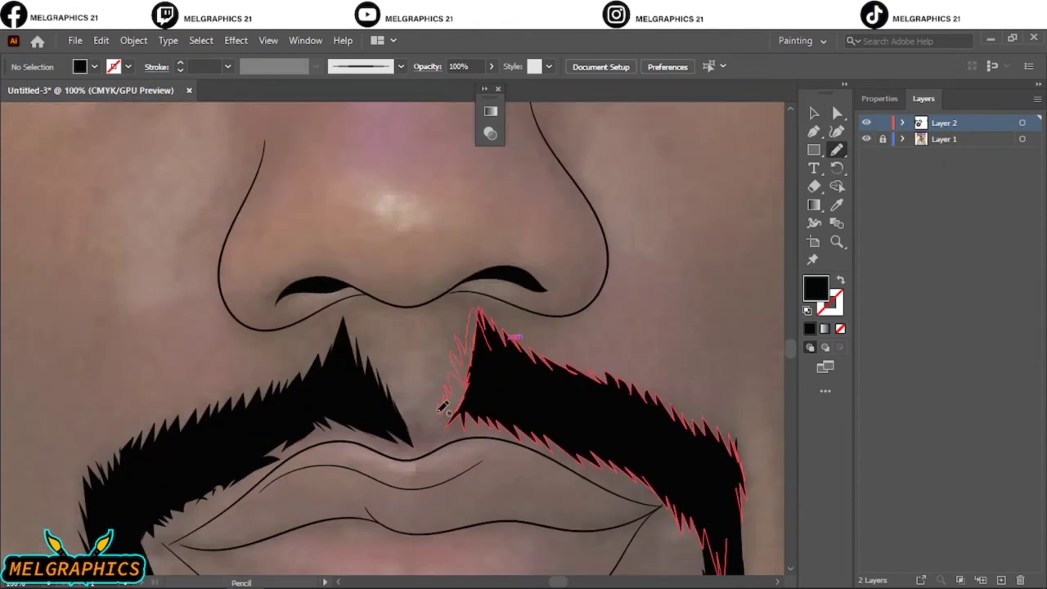
{"action": "left_click_drag", "start_coordinate": [441, 407], "coordinate": [409, 434]}
{"action": "key", "text": "ctrl+0"}
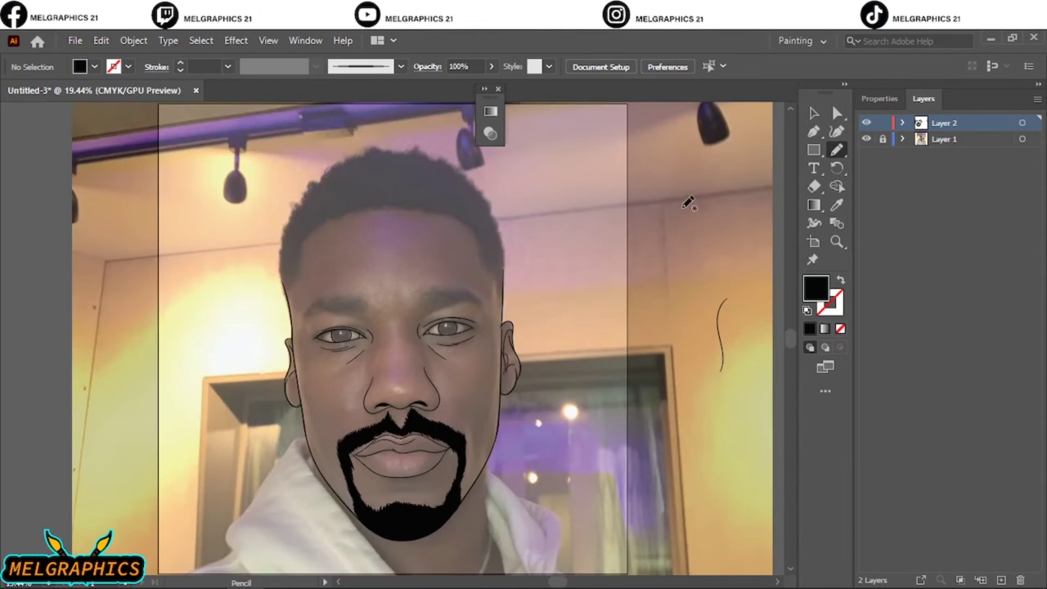
{"action": "left_click", "coordinate": [866, 140]}
Extend the lower curve to the mouth corner with a Paintbrush stroke.
{"action": "key", "text": "v"}
{"action": "key", "text": "ctrl+plus"}
{"action": "key", "text": "ctrl+plus"}
{"action": "key", "text": "ctrl+plus"}
{"action": "key", "text": "b"}
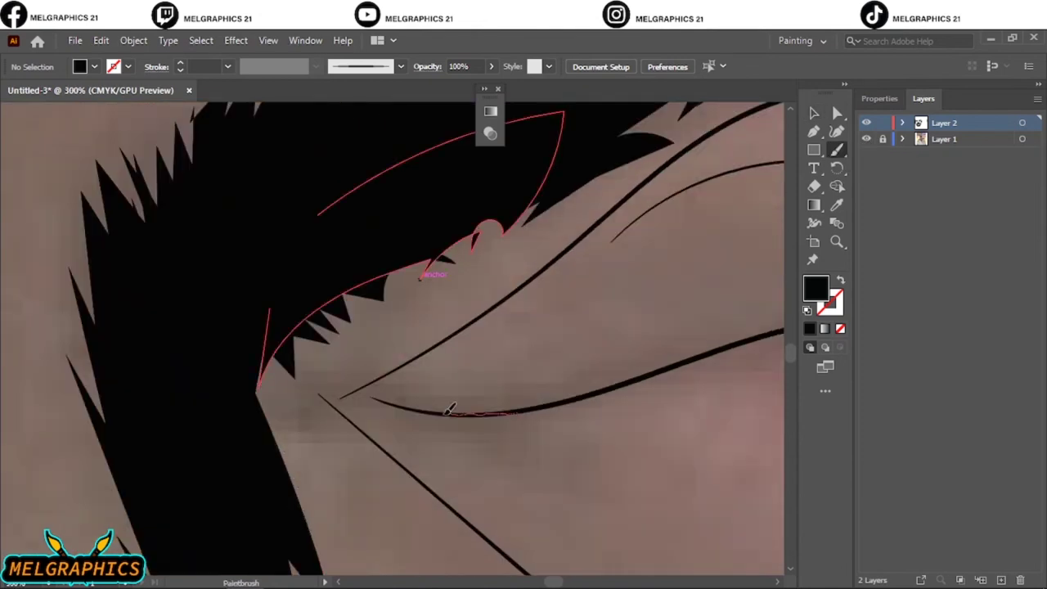
{"action": "mouse_move", "coordinate": [451, 409]}
{"action": "left_mouse_down"}
{"action": "mouse_move", "coordinate": [321, 394]}
{"action": "mouse_move", "coordinate": [515, 282]}
{"action": "left_mouse_up"}
{"action": "key", "text": "ctrl+minus"}
{"action": "key", "text": "ctrl+minus"}
{"action": "key", "text": "ctrl+minus"}
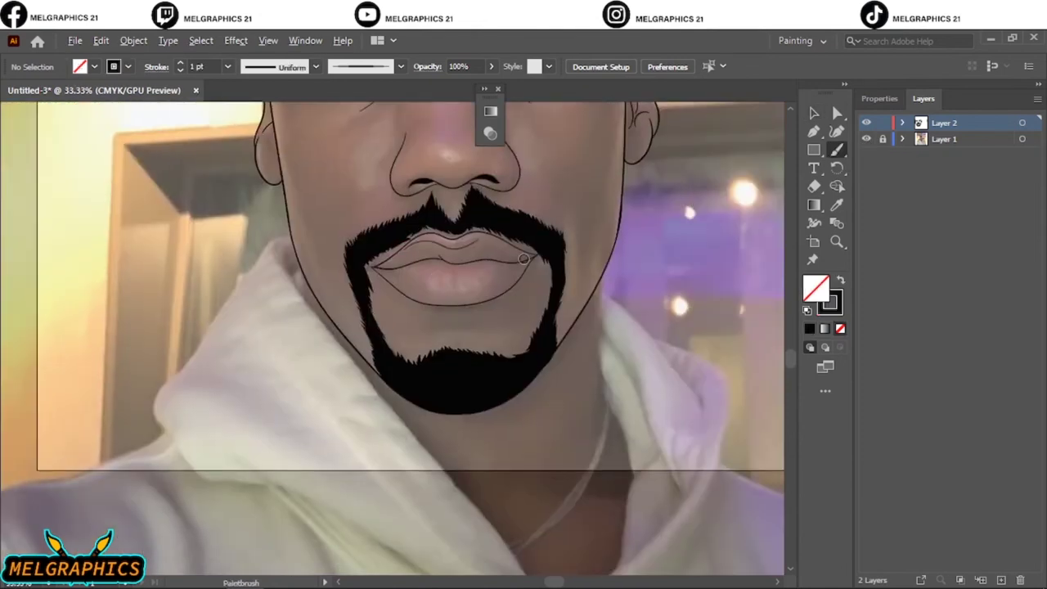
{"action": "key", "text": "ctrl+plus"}
{"action": "key", "text": "ctrl+plus"}
{"action": "key", "text": "ctrl+plus"}
{"action": "key", "text": "ctrl+0"}
Select all the beard and mustache pieces and set their opacity to 42%.
{"action": "key", "text": "v"}
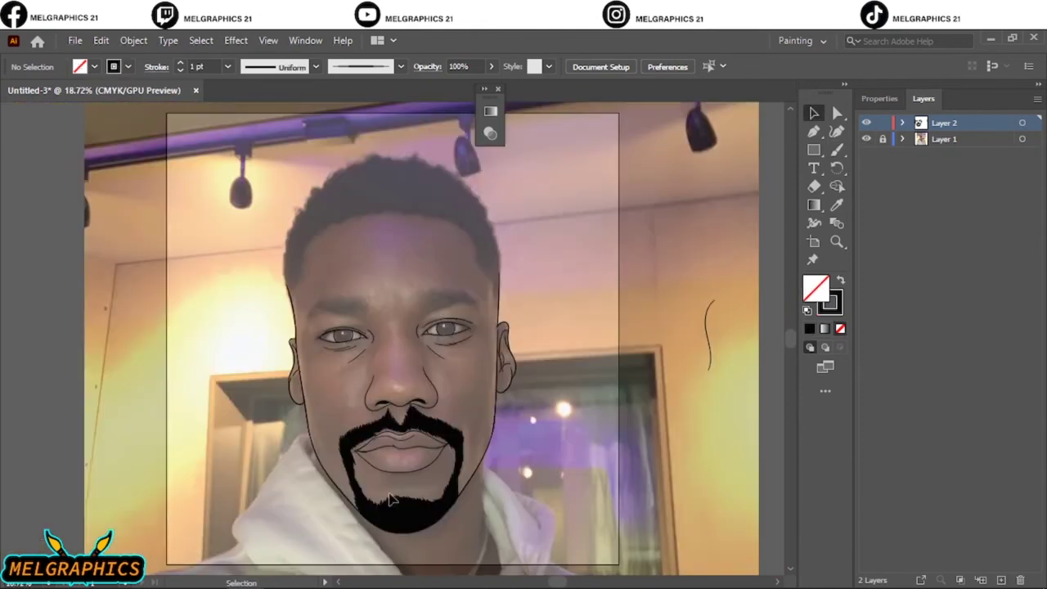
{"action": "left_click", "coordinate": [426, 491]}
{"action": "key", "text": "ctrl+plus"}
{"action": "key", "text": "ctrl+plus"}
{"action": "key", "text": "ctrl+plus"}
{"action": "key", "text": "ctrl+plus"}
{"action": "key", "text": "ctrl+plus"}
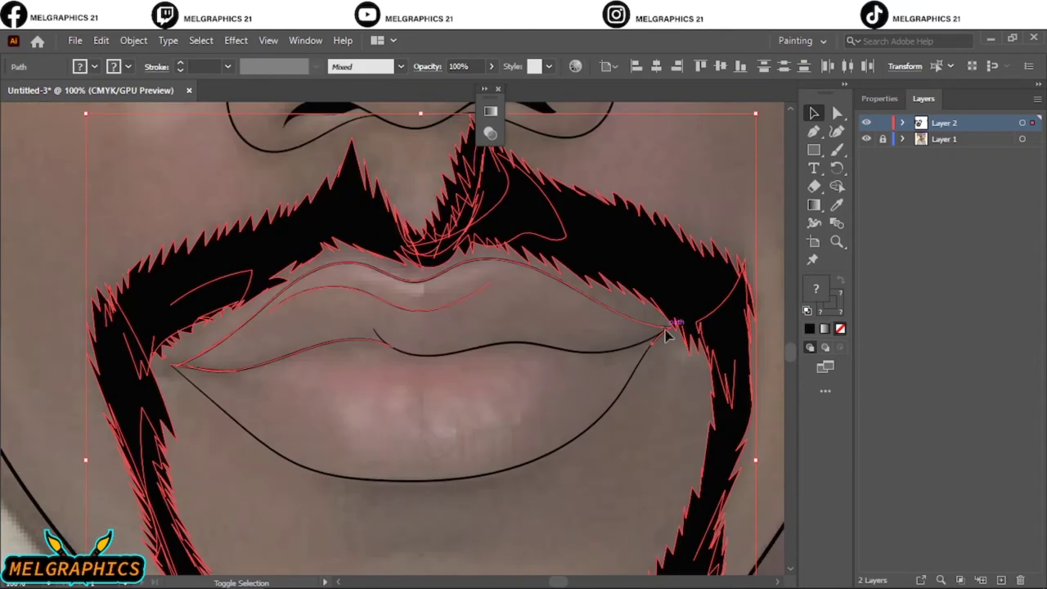
{"action": "key", "text": "ctrl+plus"}
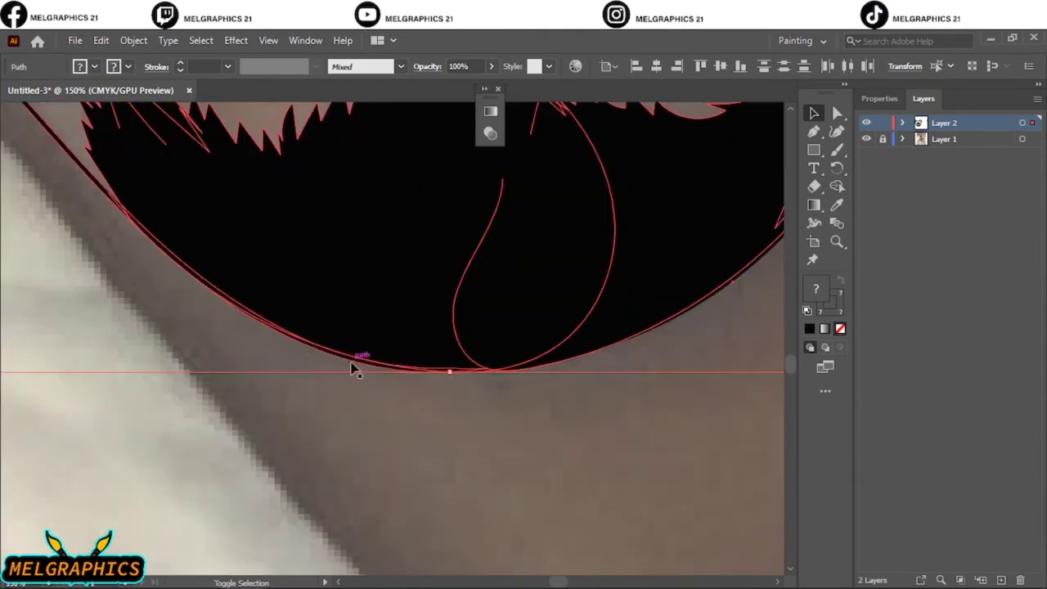
{"action": "left_click", "coordinate": [614, 468]}
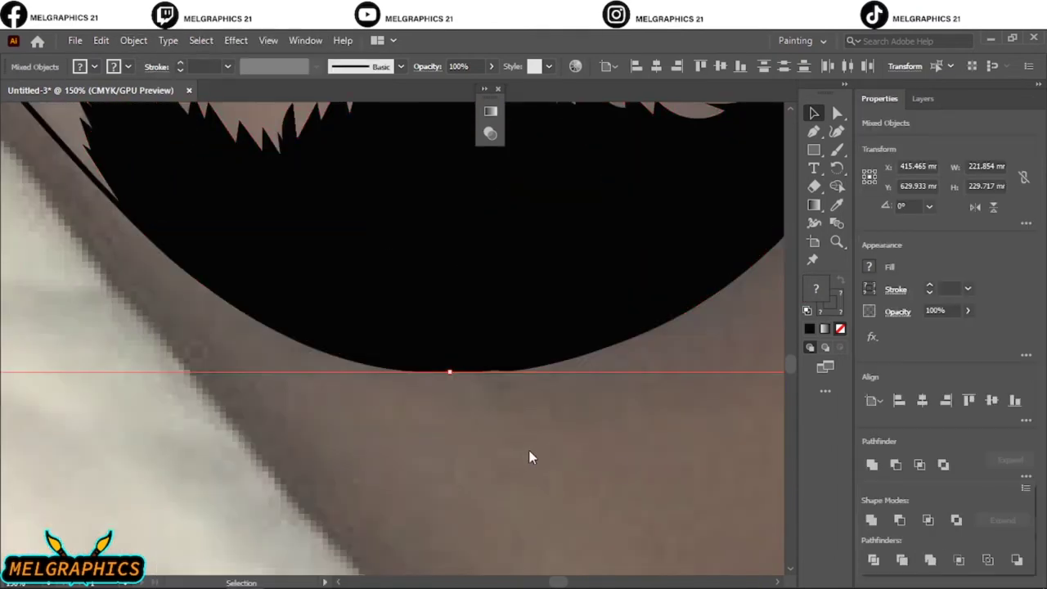
{"action": "key", "text": "ctrl+minus"}
{"action": "key", "text": "ctrl+minus"}
{"action": "key", "text": "ctrl+minus"}
{"action": "left_click", "coordinate": [489, 413]}
{"action": "left_click", "coordinate": [491, 66]}
{"action": "left_click_drag", "start_coordinate": [491, 86], "coordinate": [456, 85]}
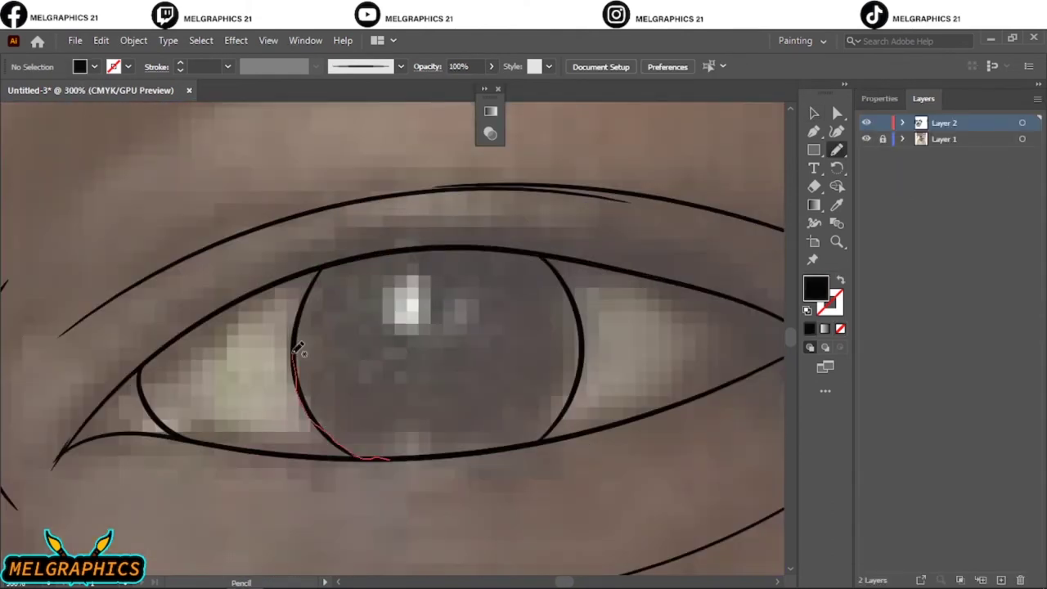
Trace a black filled iris and black upper-lid wing shapes at the eye corner.
{"action": "left_click_drag", "start_coordinate": [297, 350], "coordinate": [424, 246]}
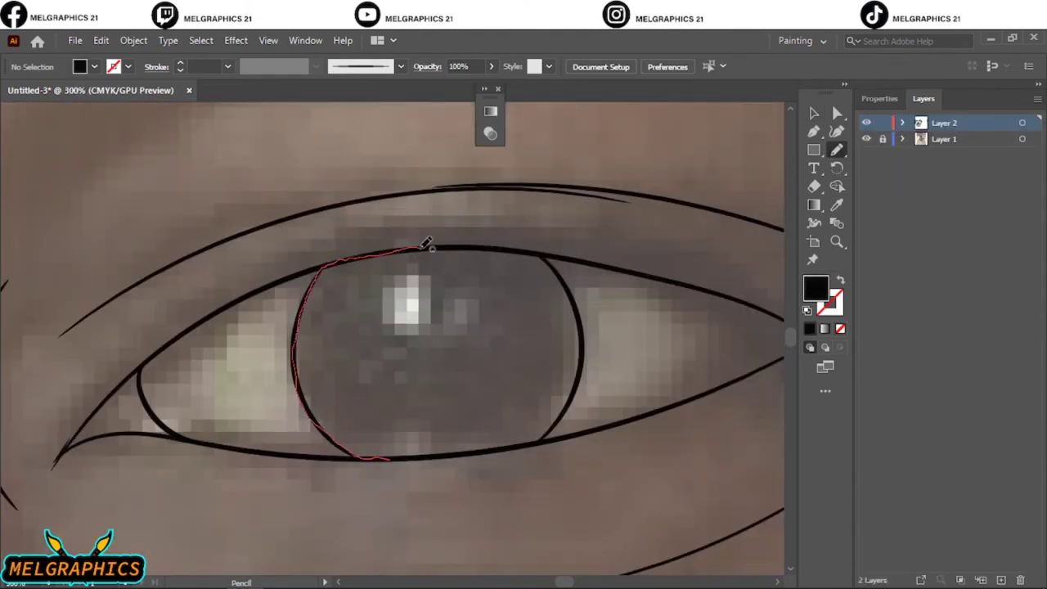
{"action": "left_click_drag", "start_coordinate": [391, 446], "coordinate": [351, 438]}
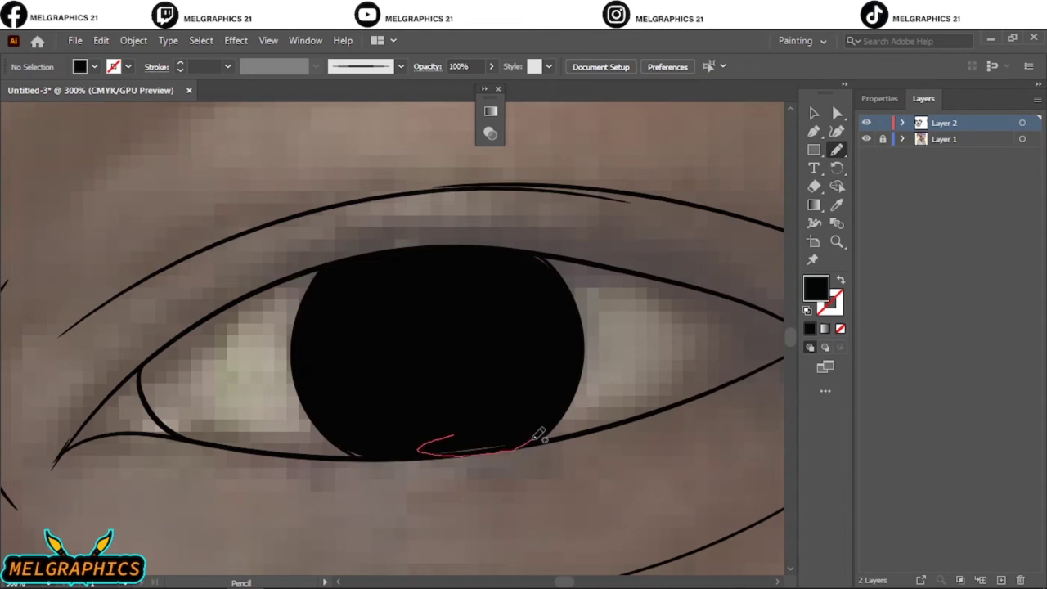
{"action": "scroll", "coordinate": [342, 451], "scroll_direction": "right", "scroll_amount": 3}
{"action": "mouse_move", "coordinate": [393, 280]}
{"action": "left_mouse_down"}
{"action": "mouse_move", "coordinate": [636, 323]}
{"action": "mouse_move", "coordinate": [545, 262]}
{"action": "mouse_move", "coordinate": [360, 245]}
{"action": "left_mouse_up"}
{"action": "left_click_drag", "start_coordinate": [630, 337], "coordinate": [617, 360]}
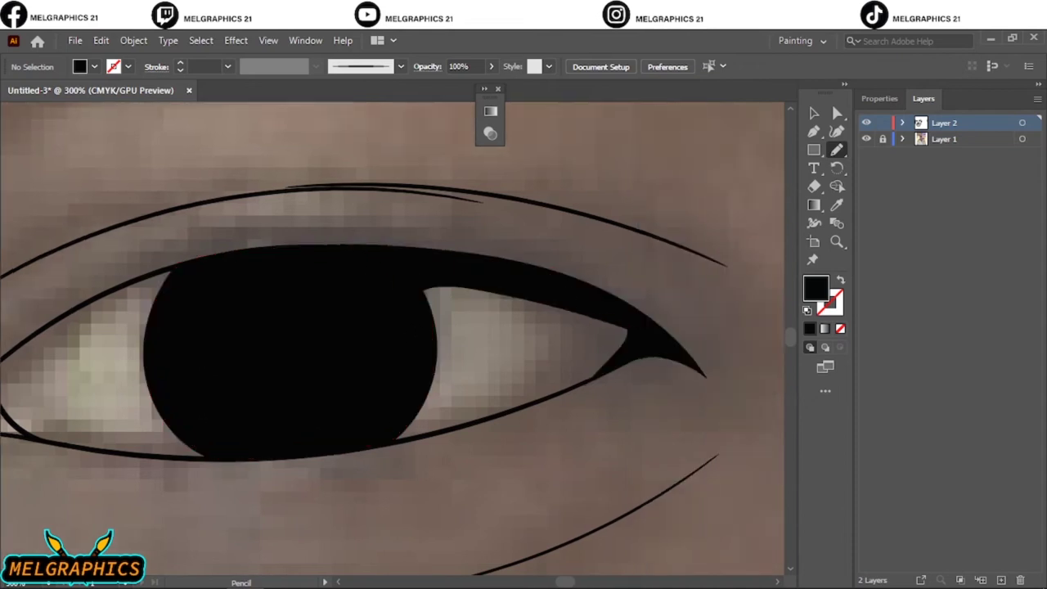
{"action": "scroll", "coordinate": [437, 281], "scroll_direction": "up", "scroll_amount": 1}
{"action": "mouse_move", "coordinate": [431, 279]}
{"action": "left_mouse_down"}
{"action": "mouse_move", "coordinate": [486, 234]}
{"action": "mouse_move", "coordinate": [147, 362]}
{"action": "mouse_move", "coordinate": [393, 204]}
{"action": "mouse_move", "coordinate": [454, 206]}
{"action": "mouse_move", "coordinate": [526, 428]}
{"action": "mouse_move", "coordinate": [624, 169]}
{"action": "mouse_move", "coordinate": [452, 205]}
{"action": "left_mouse_up"}
{"action": "key", "text": "ctrl+0"}
Trace the other eye's iris as a black filled shape, hiding the photo to check it.
{"action": "scroll", "coordinate": [356, 359], "scroll_direction": "up", "scroll_amount": 3}
{"action": "scroll", "coordinate": [355, 359], "scroll_direction": "up", "scroll_amount": 1}
{"action": "scroll", "coordinate": [549, 234], "scroll_direction": "right", "scroll_amount": 1}
{"action": "scroll", "coordinate": [427, 353], "scroll_direction": "right", "scroll_amount": 1}
{"action": "mouse_move", "coordinate": [326, 416]}
{"action": "left_mouse_down"}
{"action": "mouse_move", "coordinate": [467, 420]}
{"action": "mouse_move", "coordinate": [636, 198]}
{"action": "mouse_move", "coordinate": [340, 365]}
{"action": "left_mouse_up"}
{"action": "left_click_drag", "start_coordinate": [564, 179], "coordinate": [469, 165]}
{"action": "key", "text": "ctrl+0"}
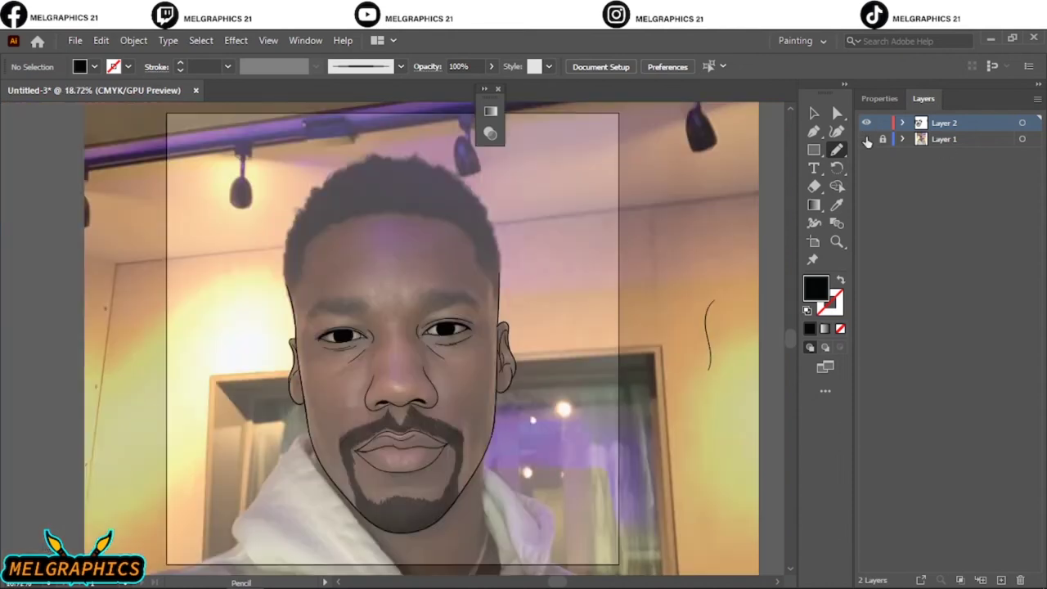
{"action": "left_click", "coordinate": [867, 138]}
{"action": "key", "text": "ctrl+1"}
Trace a solid black eyebrow shape, enlarging its top edge and refining the outline.
{"action": "mouse_move", "coordinate": [456, 303]}
{"action": "left_mouse_down"}
{"action": "mouse_move", "coordinate": [419, 341]}
{"action": "mouse_move", "coordinate": [456, 290]}
{"action": "mouse_move", "coordinate": [664, 328]}
{"action": "left_mouse_up"}
{"action": "mouse_move", "coordinate": [432, 257]}
{"action": "left_mouse_down"}
{"action": "mouse_move", "coordinate": [498, 236]}
{"action": "mouse_move", "coordinate": [589, 246]}
{"action": "left_mouse_up"}
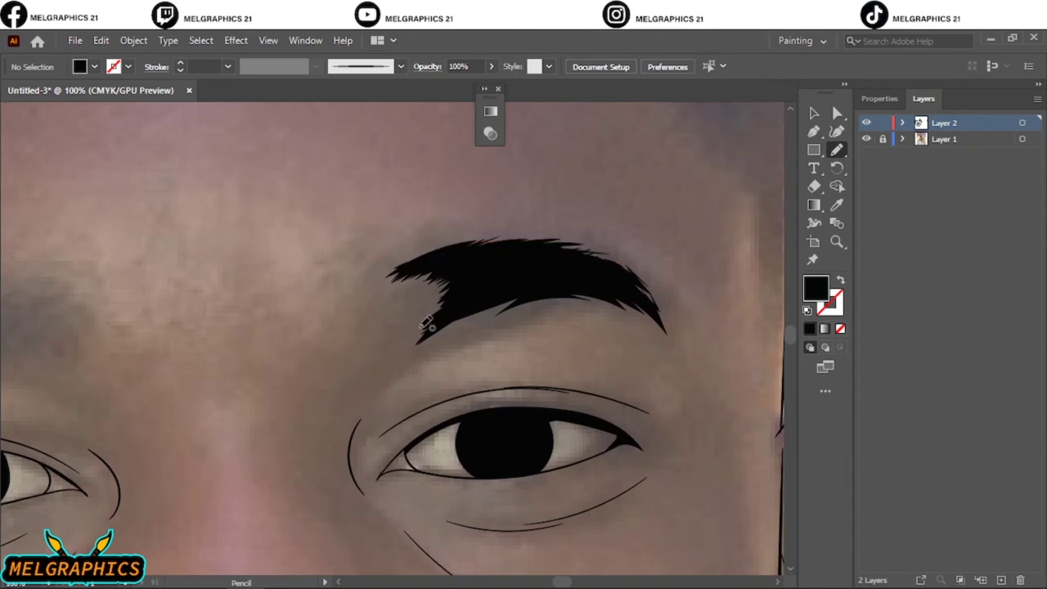
{"action": "left_click_drag", "start_coordinate": [410, 278], "coordinate": [499, 305]}
Paint fine black hair strokes at the eyebrow's inner end with the 0.25 pt Paintbrush.
{"action": "key", "text": "b"}
{"action": "key", "text": "shift+x"}
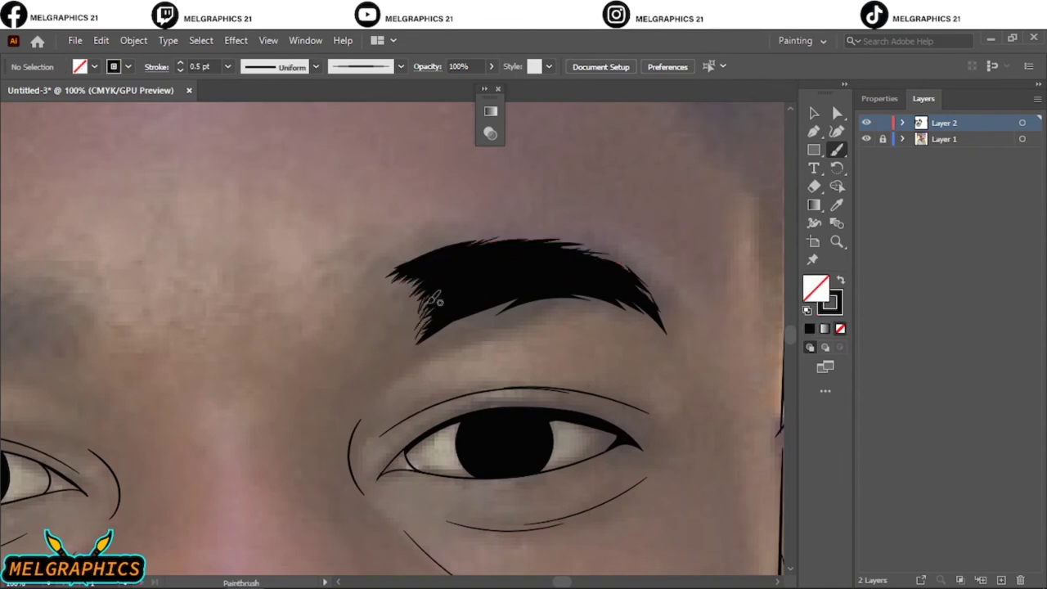
{"action": "left_click_drag", "start_coordinate": [410, 270], "coordinate": [418, 336]}
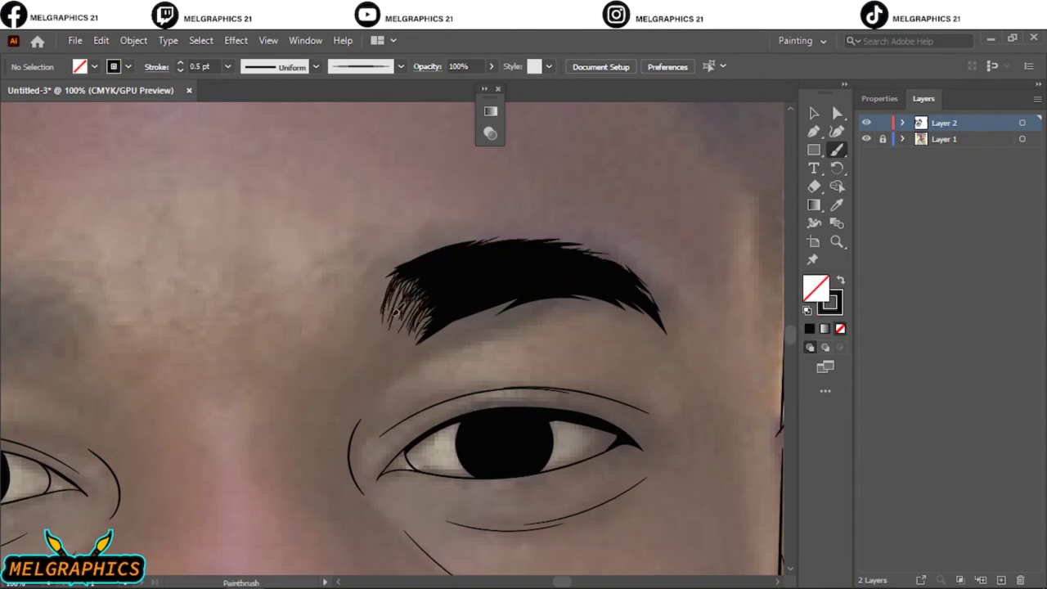
{"action": "mouse_move", "coordinate": [409, 282]}
{"action": "left_mouse_down"}
{"action": "mouse_move", "coordinate": [391, 344]}
{"action": "mouse_move", "coordinate": [373, 341]}
{"action": "left_mouse_up"}
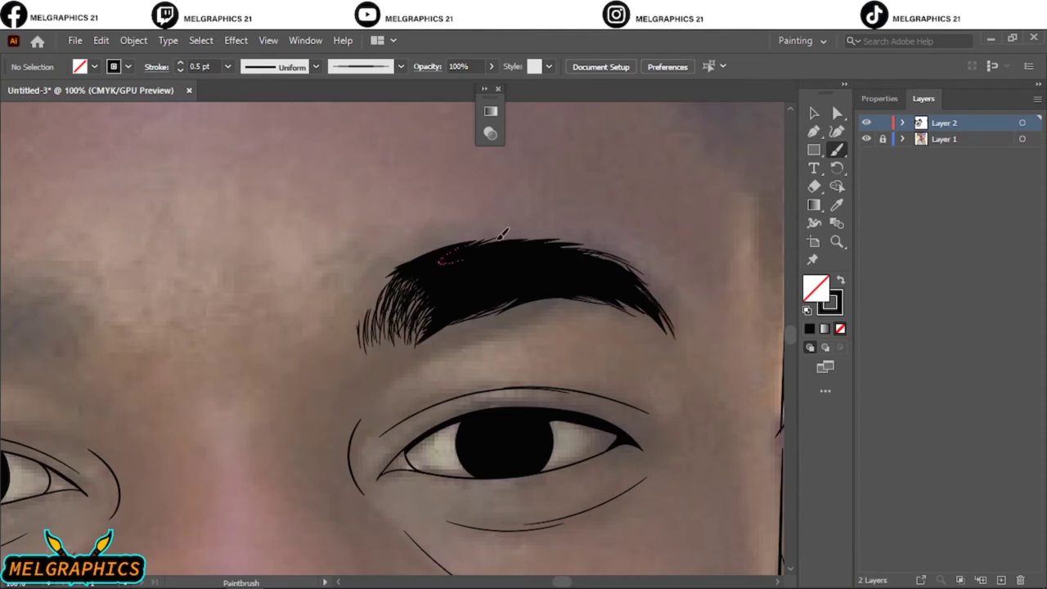
Feather the eyebrow's left end with more thin hair strokes extending leftward.
{"action": "key", "text": "ctrl+0"}
{"action": "scroll", "coordinate": [270, 311], "scroll_direction": "up", "scroll_amount": 5}
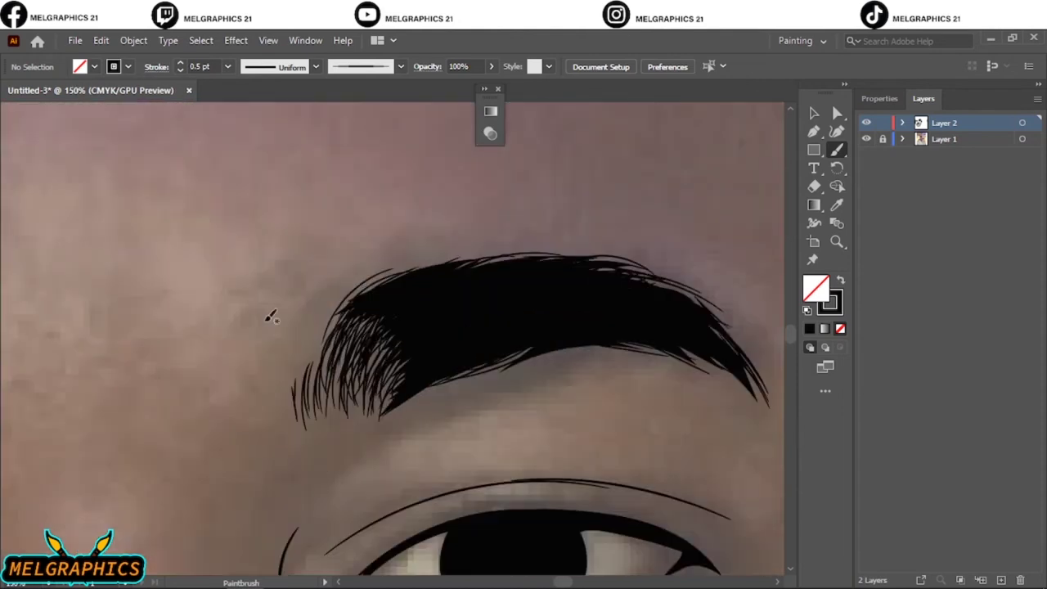
{"action": "left_click_drag", "start_coordinate": [356, 298], "coordinate": [307, 380]}
{"action": "left_click_drag", "start_coordinate": [339, 315], "coordinate": [294, 378]}
{"action": "left_click_drag", "start_coordinate": [299, 328], "coordinate": [278, 418]}
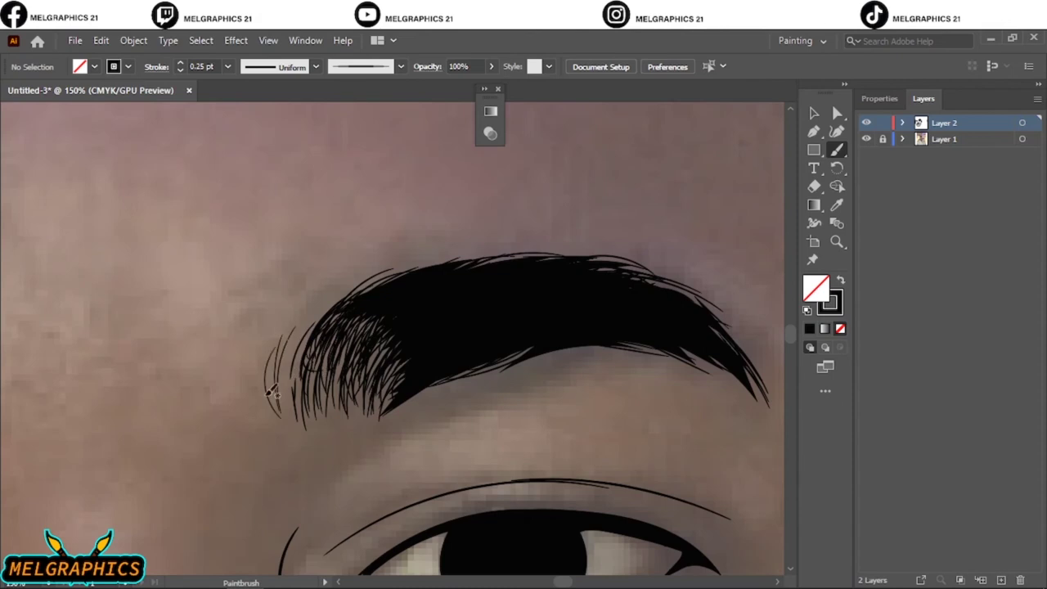
{"action": "left_click_drag", "start_coordinate": [270, 348], "coordinate": [249, 419]}
{"action": "left_click_drag", "start_coordinate": [310, 337], "coordinate": [286, 419]}
{"action": "key", "text": "ctrl+0"}
{"action": "key", "text": "ctrl+1"}
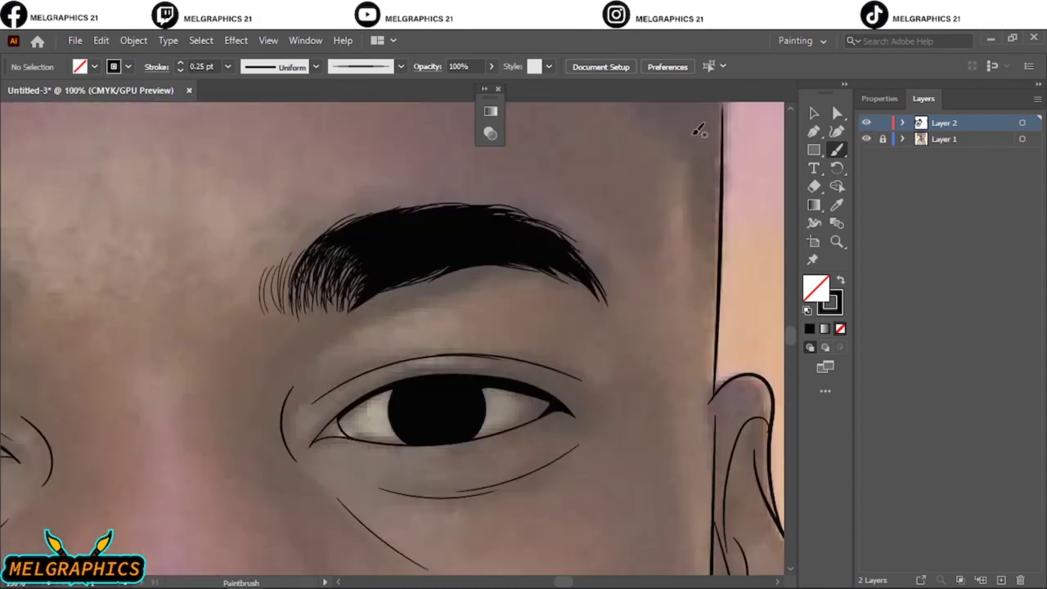
Reflect a copy of the eyebrow and move it over the other eye.
{"action": "key", "text": "v"}
{"action": "left_click", "coordinate": [524, 245]}
{"action": "right_click", "coordinate": [445, 191]}
{"action": "left_click", "coordinate": [622, 507]}
{"action": "left_click", "coordinate": [790, 395]}
{"action": "key", "text": "ctrl+minus"}
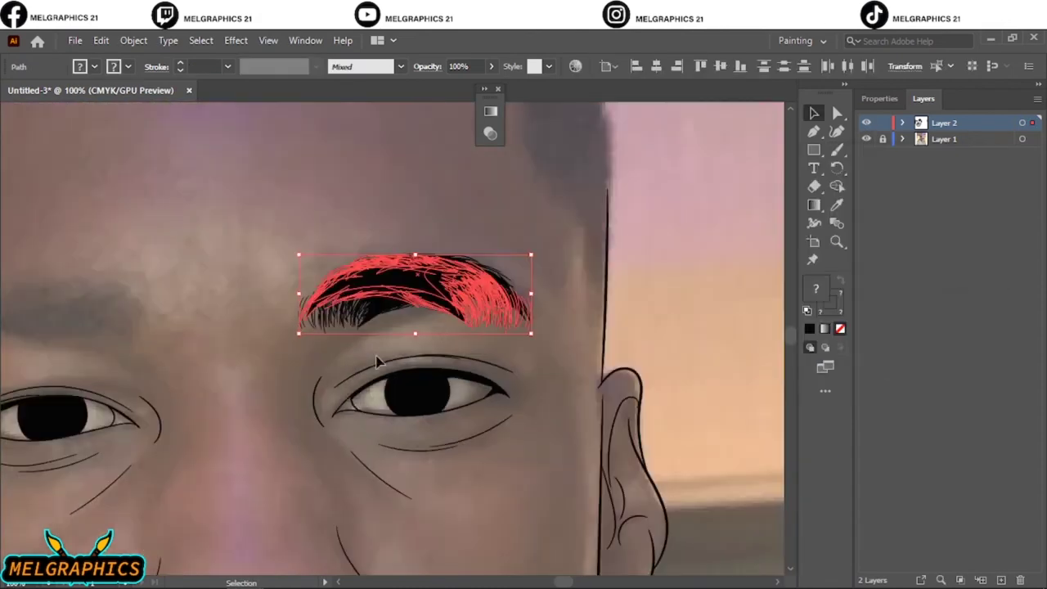
{"action": "mouse_move", "coordinate": [491, 245]}
{"action": "left_mouse_down"}
{"action": "mouse_move", "coordinate": [474, 331]}
{"action": "mouse_move", "coordinate": [211, 328]}
{"action": "left_mouse_up"}
Hide the reference photo to check both eyebrows.
{"action": "key", "text": "ctrl+0"}
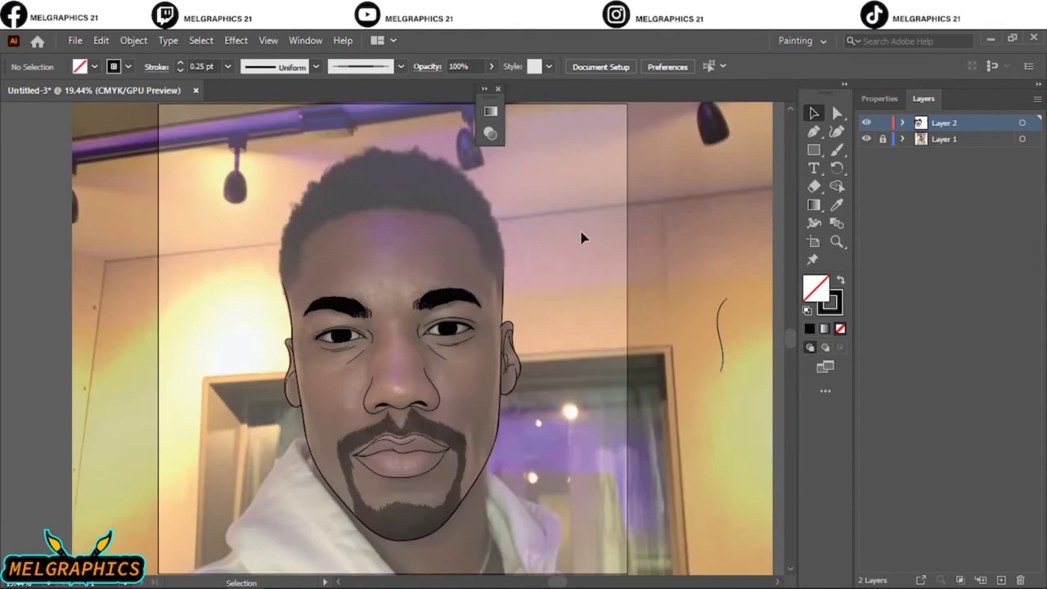
{"action": "left_click", "coordinate": [867, 139]}
{"action": "key", "text": "ctrl+plus"}
Pencil-trace the main black hair shape from the left temple up over the head and along the hairline.
{"action": "key", "text": "n"}
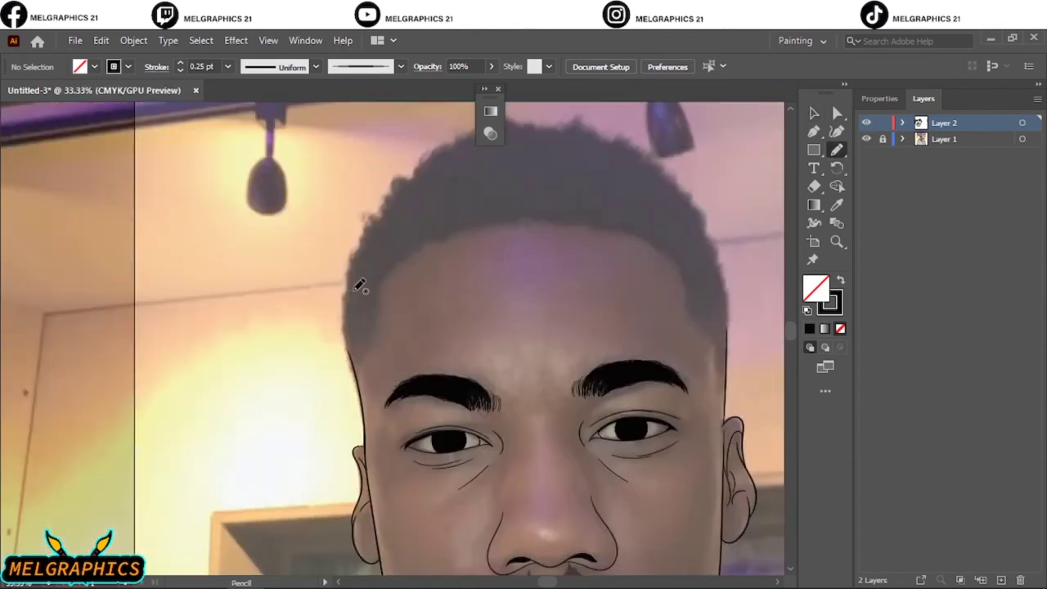
{"action": "scroll", "coordinate": [360, 438], "scroll_direction": "up", "scroll_amount": 1}
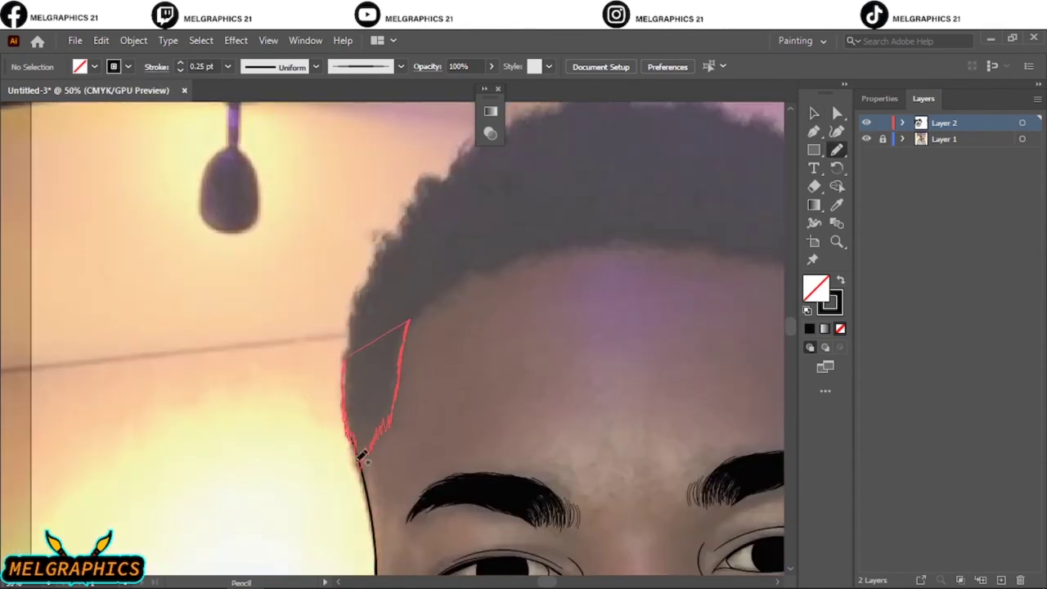
{"action": "key", "text": "shift+x"}
{"action": "left_click_drag", "start_coordinate": [387, 360], "coordinate": [411, 331]}
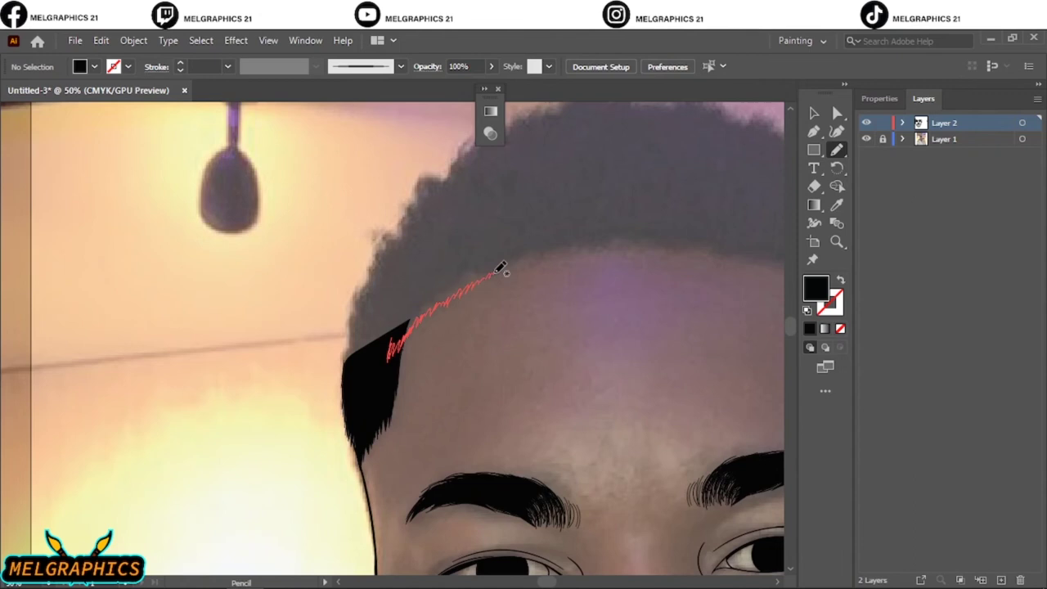
{"action": "left_click_drag", "start_coordinate": [603, 241], "coordinate": [519, 120]}
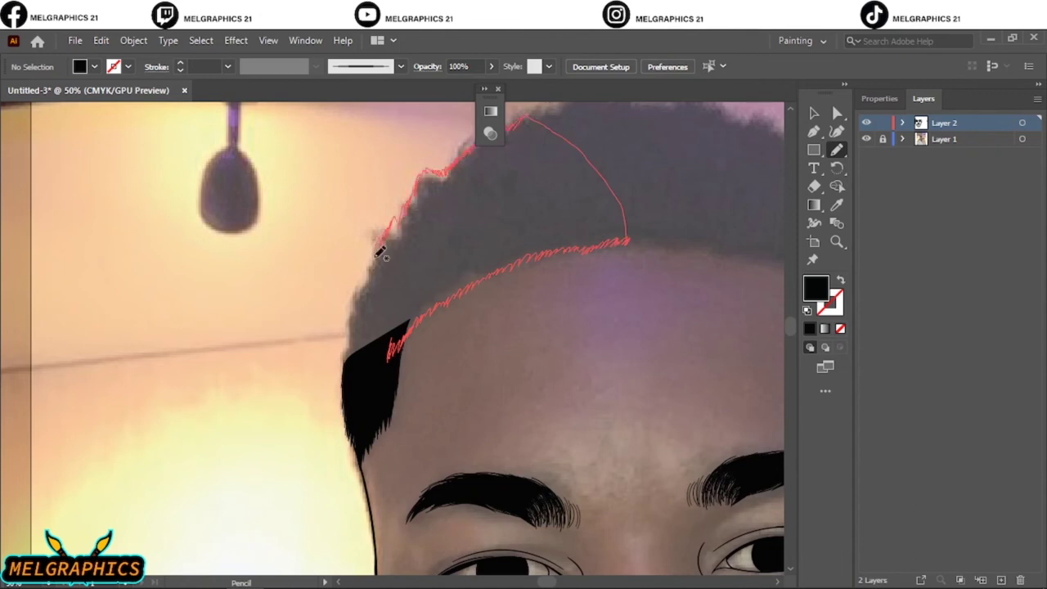
{"action": "left_click_drag", "start_coordinate": [354, 390], "coordinate": [347, 383]}
{"action": "left_click_drag", "start_coordinate": [616, 247], "coordinate": [541, 247]}
{"action": "left_click_drag", "start_coordinate": [507, 267], "coordinate": [578, 246]}
{"action": "left_click_drag", "start_coordinate": [677, 233], "coordinate": [350, 302]}
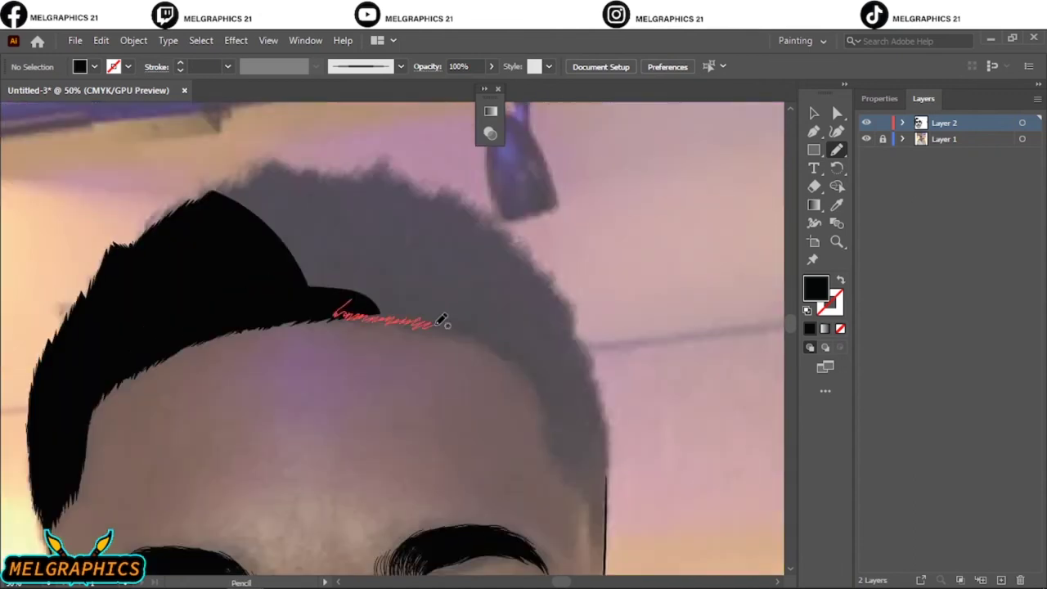
Add black hair locks along the hairline and down the right temple.
{"action": "left_click_drag", "start_coordinate": [442, 319], "coordinate": [467, 308]}
{"action": "left_click_drag", "start_coordinate": [526, 347], "coordinate": [459, 311]}
{"action": "left_click_drag", "start_coordinate": [422, 318], "coordinate": [443, 324]}
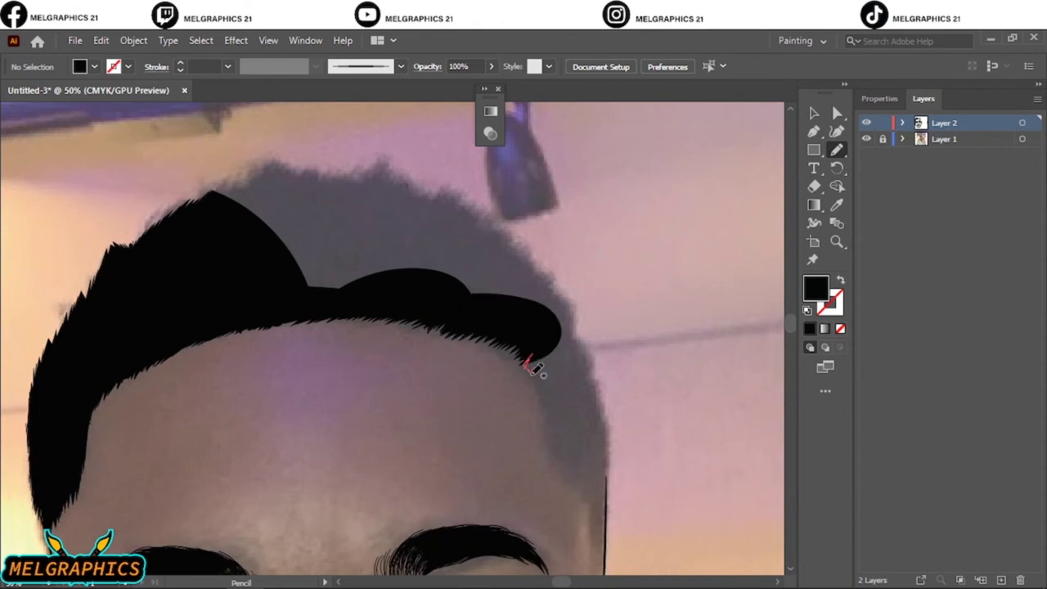
{"action": "left_click_drag", "start_coordinate": [543, 434], "coordinate": [550, 447]}
{"action": "left_click_drag", "start_coordinate": [599, 508], "coordinate": [586, 419]}
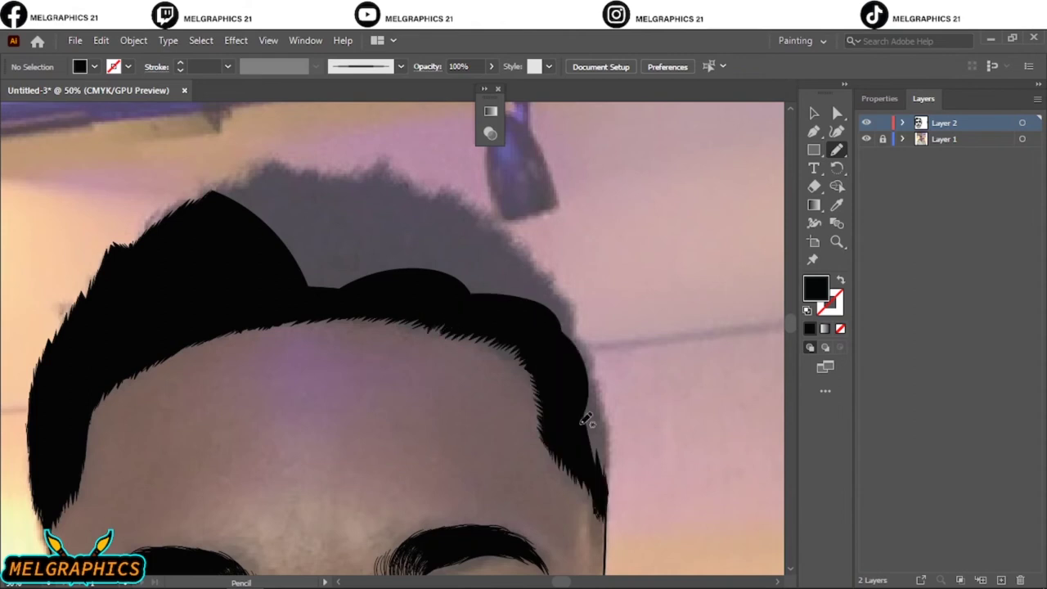
{"action": "left_click_drag", "start_coordinate": [555, 270], "coordinate": [546, 274]}
{"action": "scroll", "coordinate": [489, 166], "scroll_direction": "up", "scroll_amount": 3}
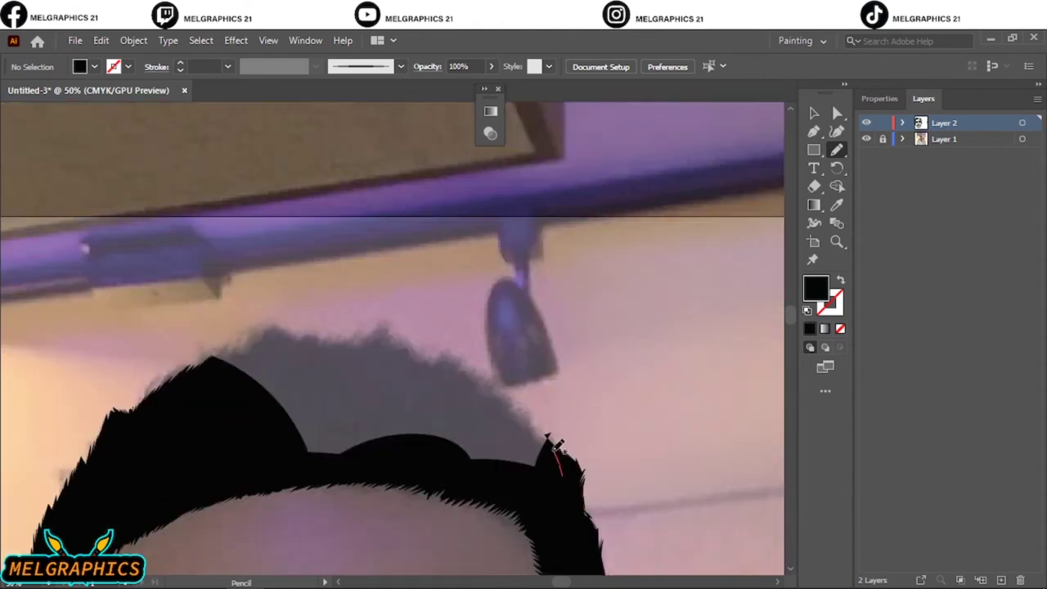
Fill the crown with more hair locks, closing the grey gap and adding a top spike.
{"action": "left_click_drag", "start_coordinate": [456, 348], "coordinate": [491, 454]}
{"action": "left_click_drag", "start_coordinate": [458, 384], "coordinate": [434, 354]}
{"action": "left_click_drag", "start_coordinate": [382, 387], "coordinate": [405, 430]}
{"action": "left_click_drag", "start_coordinate": [413, 368], "coordinate": [372, 329]}
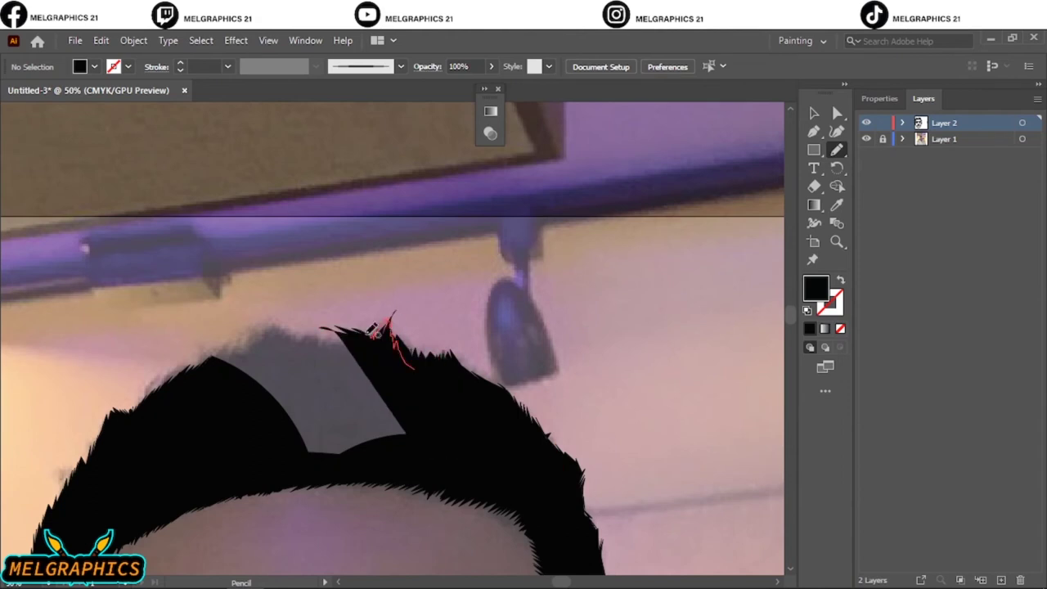
{"action": "left_click_drag", "start_coordinate": [254, 329], "coordinate": [434, 439]}
{"action": "left_click_drag", "start_coordinate": [303, 341], "coordinate": [390, 355]}
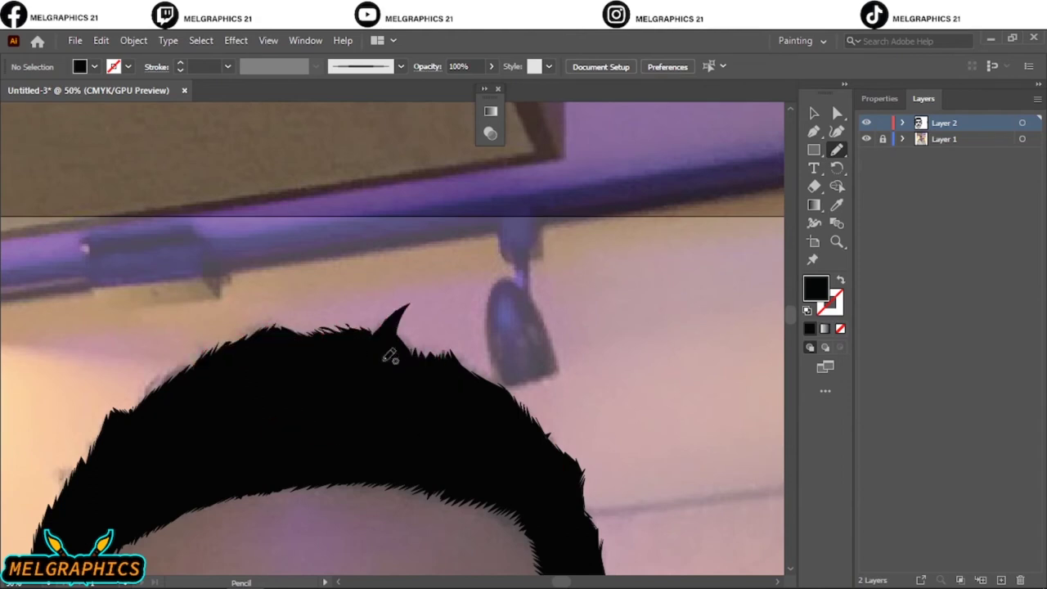
{"action": "key", "text": "ctrl+0"}
{"action": "key", "text": "ctrl+1"}
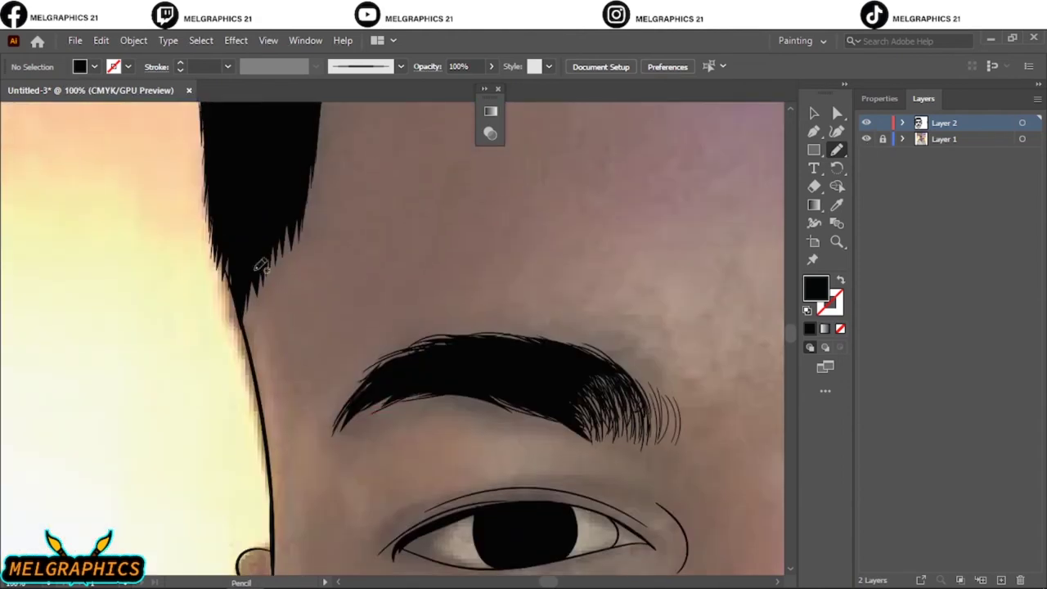
Extend both sideburns down toward the ears, then hide the reference photo.
{"action": "left_click_drag", "start_coordinate": [263, 324], "coordinate": [259, 351]}
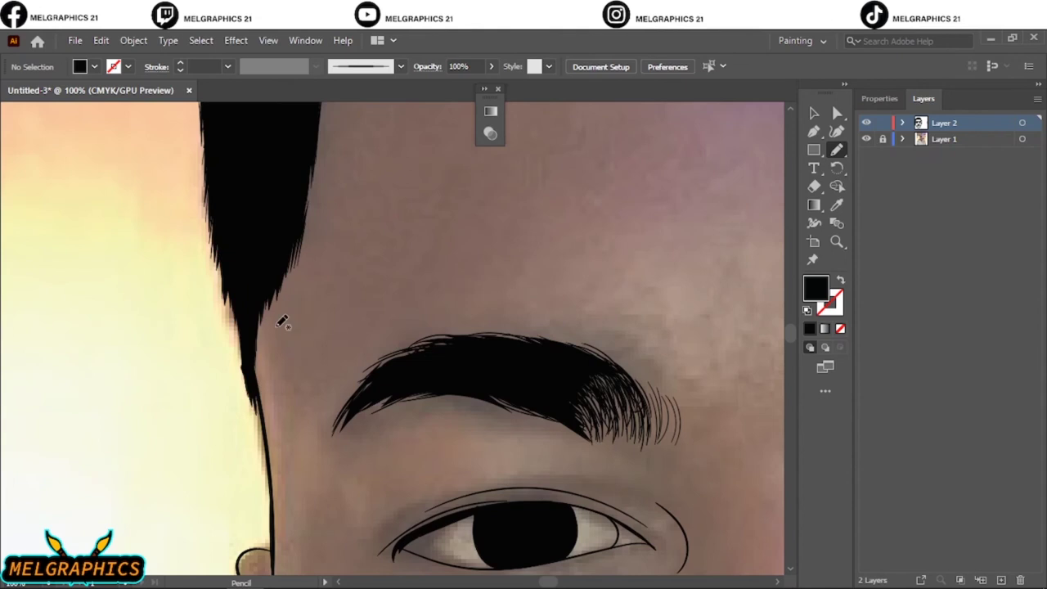
{"action": "scroll", "coordinate": [543, 248], "scroll_direction": "right", "scroll_amount": 10}
{"action": "left_click_drag", "start_coordinate": [584, 401], "coordinate": [583, 405]}
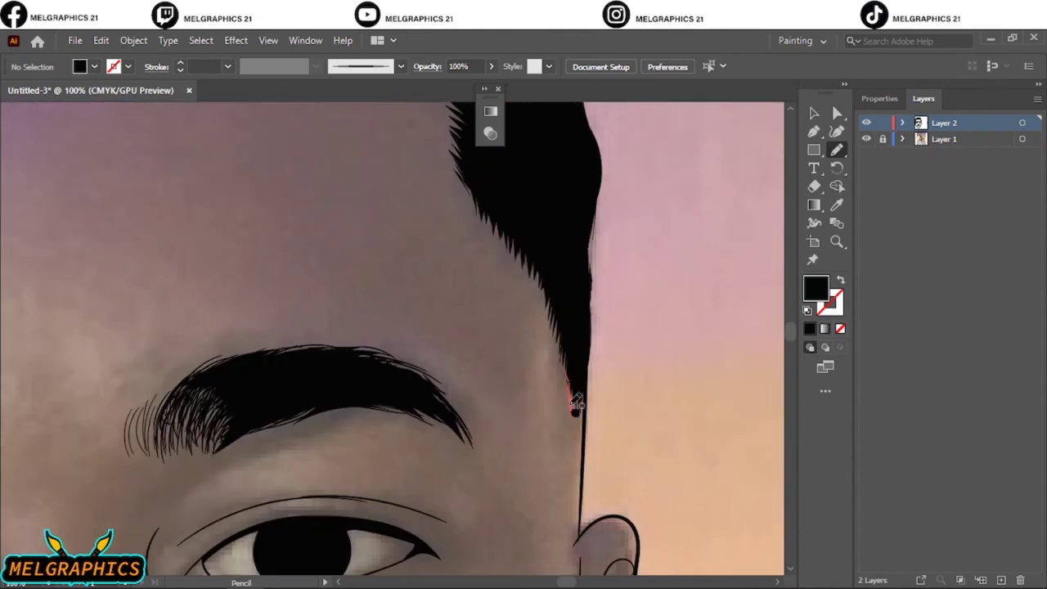
{"action": "key", "text": "ctrl+0"}
{"action": "key", "text": "ctrl+1"}
{"action": "mouse_move", "coordinate": [353, 250]}
{"action": "left_mouse_down"}
{"action": "mouse_move", "coordinate": [366, 297]}
{"action": "mouse_move", "coordinate": [360, 331]}
{"action": "mouse_move", "coordinate": [314, 316]}
{"action": "left_mouse_up"}
{"action": "key", "text": "ctrl+0"}
{"action": "scroll", "coordinate": [301, 288], "scroll_direction": "up", "scroll_amount": 4}
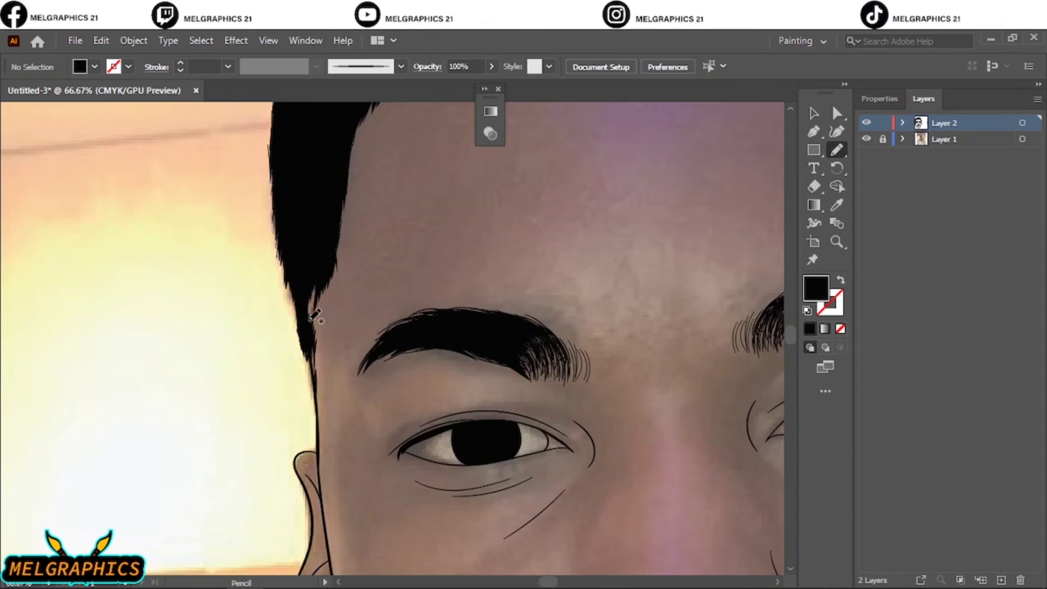
{"action": "key", "text": "ctrl+0"}
{"action": "left_click", "coordinate": [866, 139]}
Select and deselect all the line art, then make the reference photo visible again.
{"action": "key", "text": "v"}
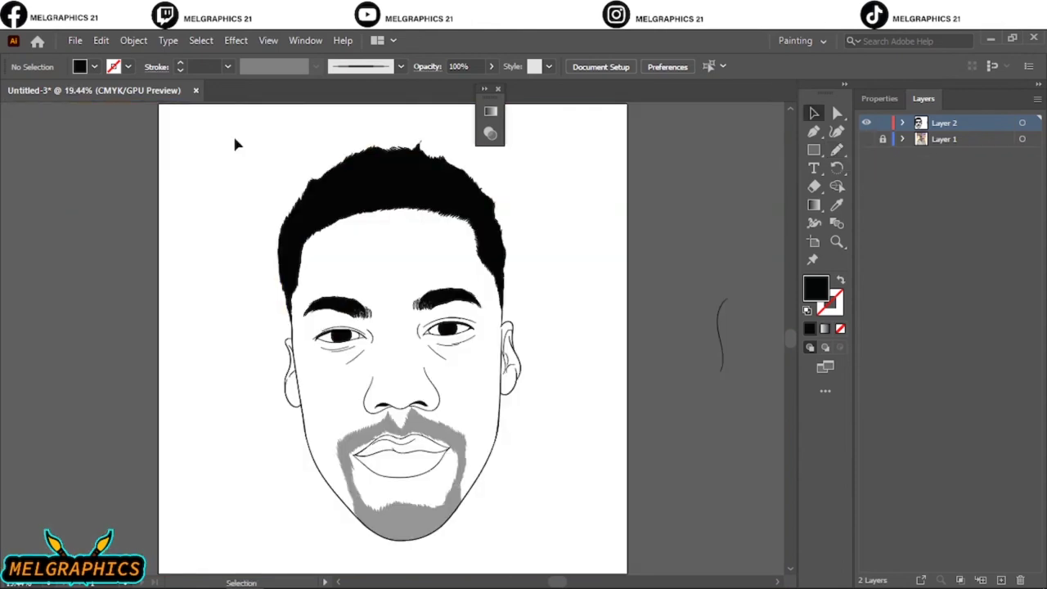
{"action": "key", "text": "ctrl+a"}
{"action": "left_click", "coordinate": [880, 99]}
{"action": "left_click", "coordinate": [601, 282]}
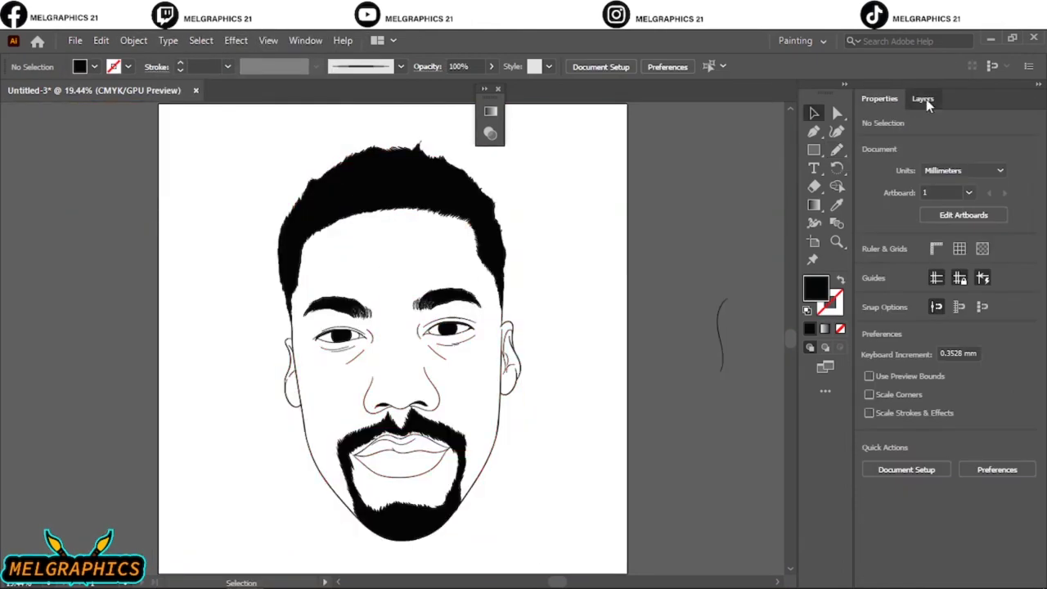
{"action": "left_click", "coordinate": [924, 99]}
{"action": "left_click", "coordinate": [867, 139]}
Duplicate the line-art layer as 'Layer 2 copy', then hide and lock it.
{"action": "left_click", "coordinate": [866, 155]}
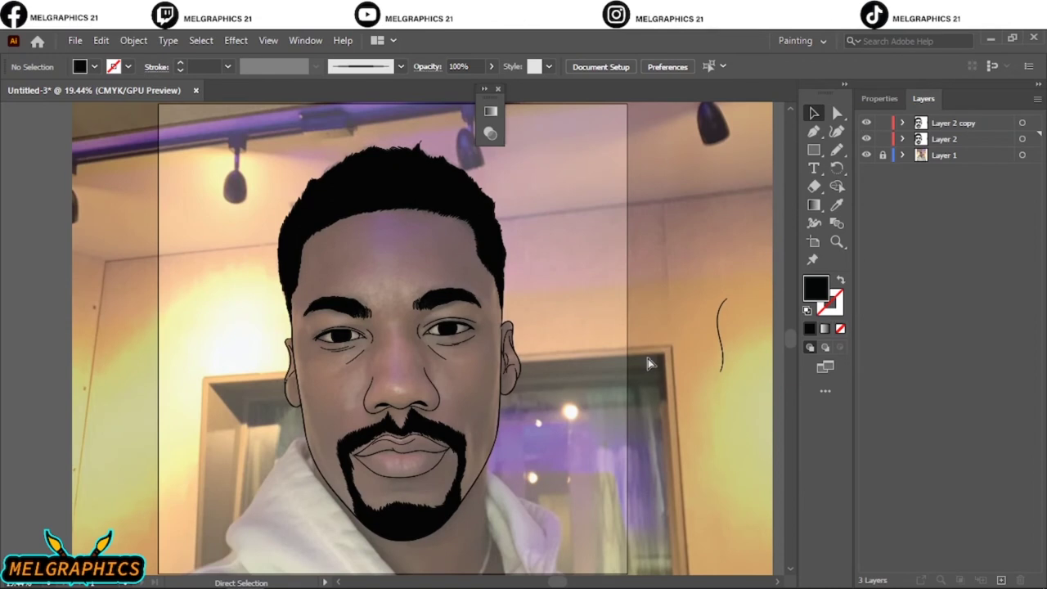
{"action": "key", "text": "ctrl+z"}
{"action": "left_click", "coordinate": [866, 139]}
{"action": "key", "text": "ctrl+a"}
{"action": "left_click", "coordinate": [133, 40]}
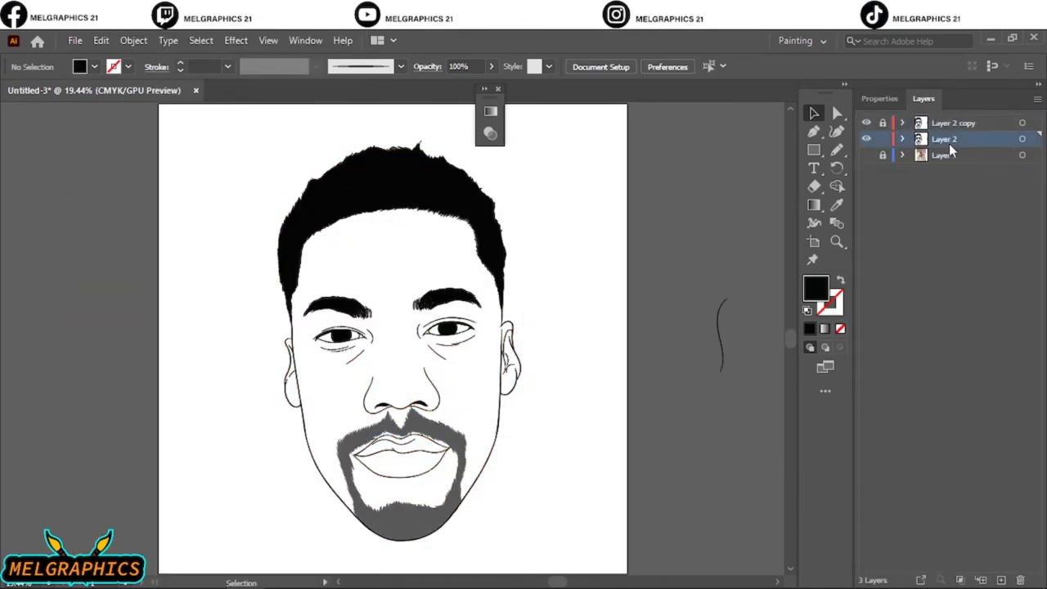
Draw a rust-brown rectangle over the face and send it behind the line art.
{"action": "double_click", "coordinate": [821, 293]}
{"action": "left_click", "coordinate": [958, 218]}
{"action": "key", "text": "m"}
{"action": "left_click_drag", "start_coordinate": [238, 136], "coordinate": [547, 552]}
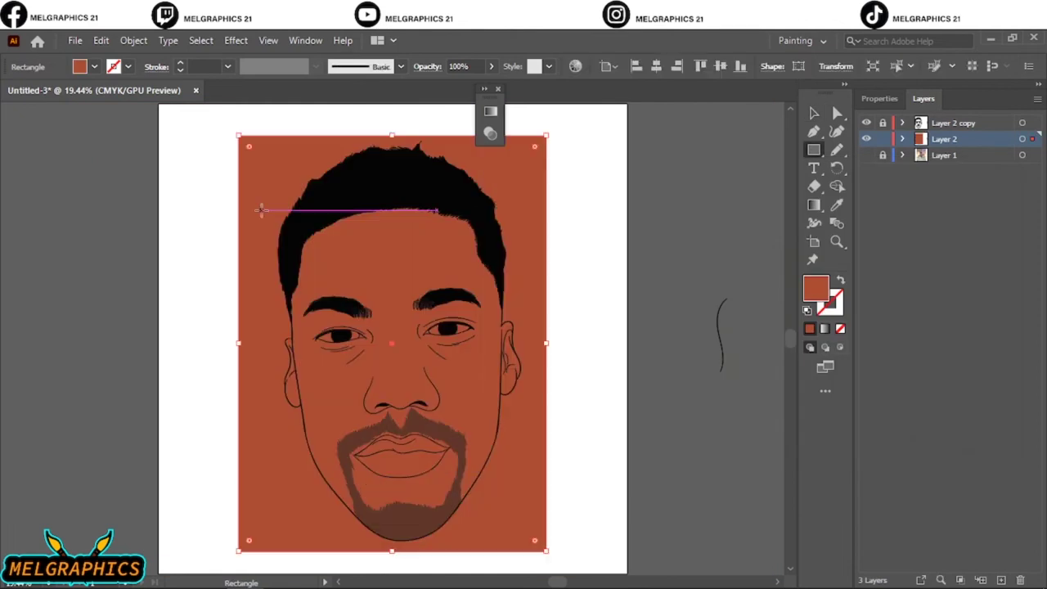
{"action": "right_click", "coordinate": [527, 254]}
{"action": "left_click", "coordinate": [736, 560]}
Expand Layer 2 and delete the old beard shape from the face.
{"action": "double_click", "coordinate": [526, 483]}
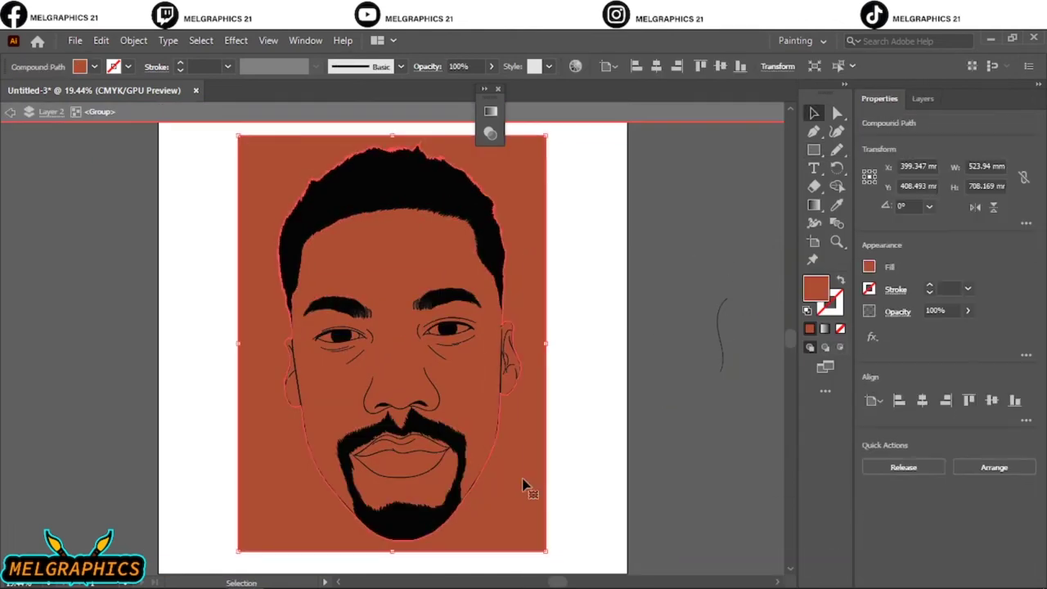
{"action": "left_click", "coordinate": [922, 98]}
{"action": "key", "text": "Escape"}
{"action": "left_click", "coordinate": [904, 139]}
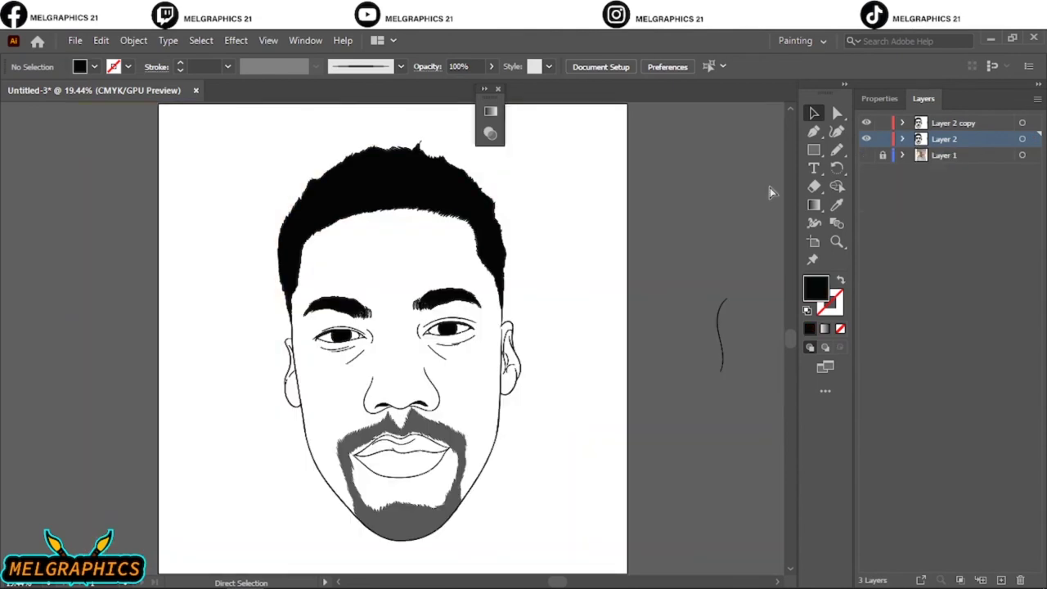
{"action": "left_click", "coordinate": [389, 528]}
{"action": "key", "text": "Delete"}
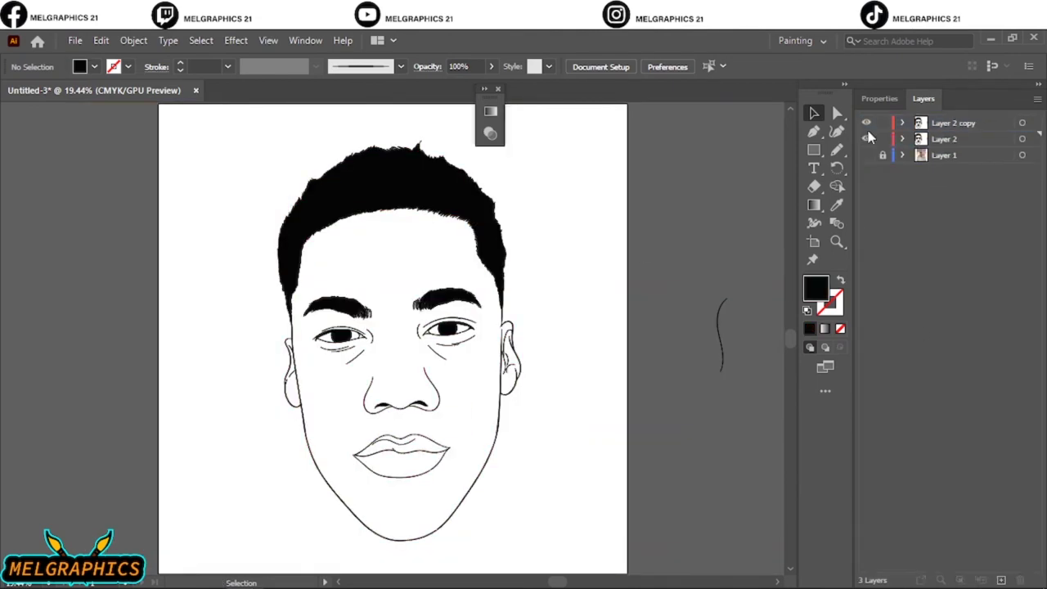
Show the reference photo, unlock the copied line-art layer, and make Layer 2 active.
{"action": "left_click", "coordinate": [945, 139]}
{"action": "left_click", "coordinate": [867, 155]}
{"action": "left_click", "coordinate": [882, 123]}
{"action": "left_click", "coordinate": [953, 123]}
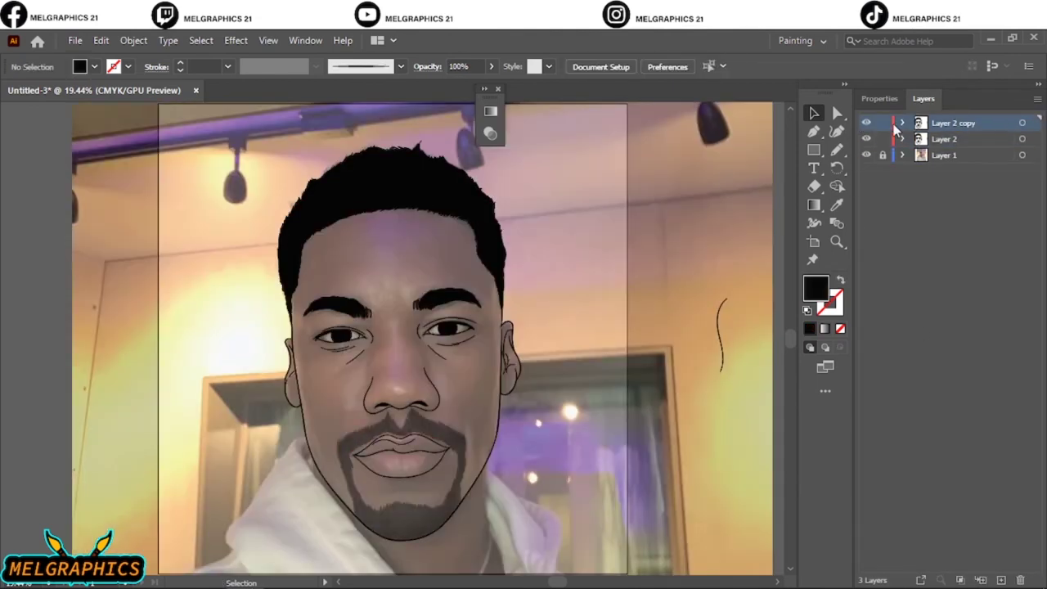
{"action": "left_click", "coordinate": [944, 140]}
Redraw the brown rectangle on Layer 2 covering the whole face, with the photo hidden.
{"action": "double_click", "coordinate": [816, 288]}
{"action": "left_click", "coordinate": [966, 219]}
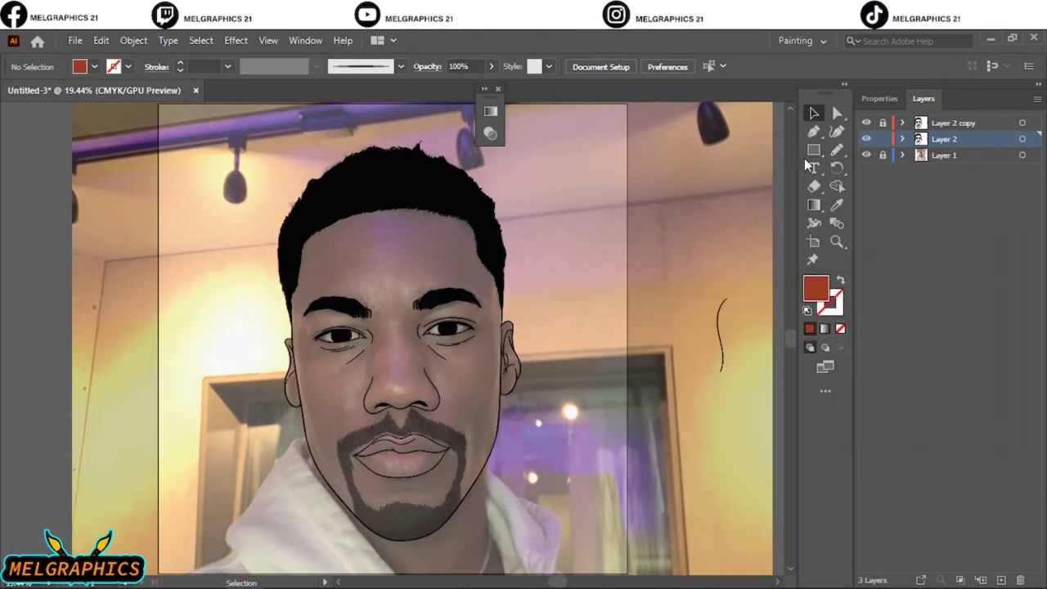
{"action": "left_click", "coordinate": [814, 150]}
{"action": "left_click_drag", "start_coordinate": [249, 137], "coordinate": [548, 546]}
{"action": "left_click", "coordinate": [866, 154]}
{"action": "right_click", "coordinate": [478, 185]}
{"action": "key", "text": "Escape"}
Fine-tune the brown fill's magenta with Adjust Color Balance, using preview.
{"action": "left_click", "coordinate": [101, 40]}
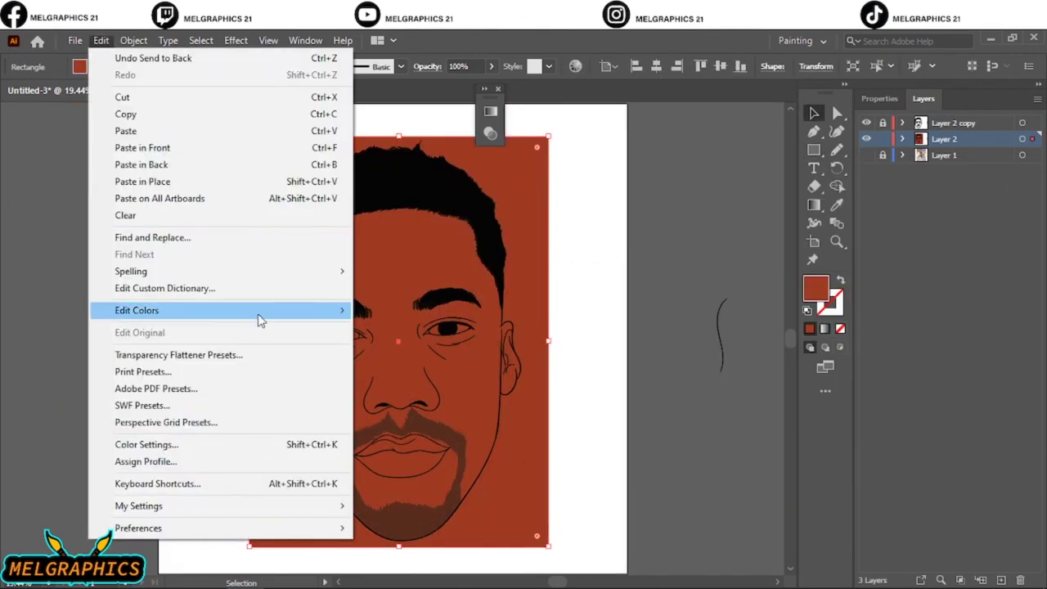
{"action": "left_click", "coordinate": [385, 349]}
{"action": "left_click", "coordinate": [650, 410]}
{"action": "mouse_move", "coordinate": [770, 263]}
{"action": "left_mouse_down"}
{"action": "mouse_move", "coordinate": [774, 285]}
{"action": "mouse_move", "coordinate": [763, 241]}
{"action": "left_mouse_up"}
{"action": "key", "text": "Escape"}
{"action": "left_click", "coordinate": [101, 40]}
{"action": "left_click", "coordinate": [393, 324]}
{"action": "left_click", "coordinate": [649, 410]}
{"action": "key", "text": "Tab"}
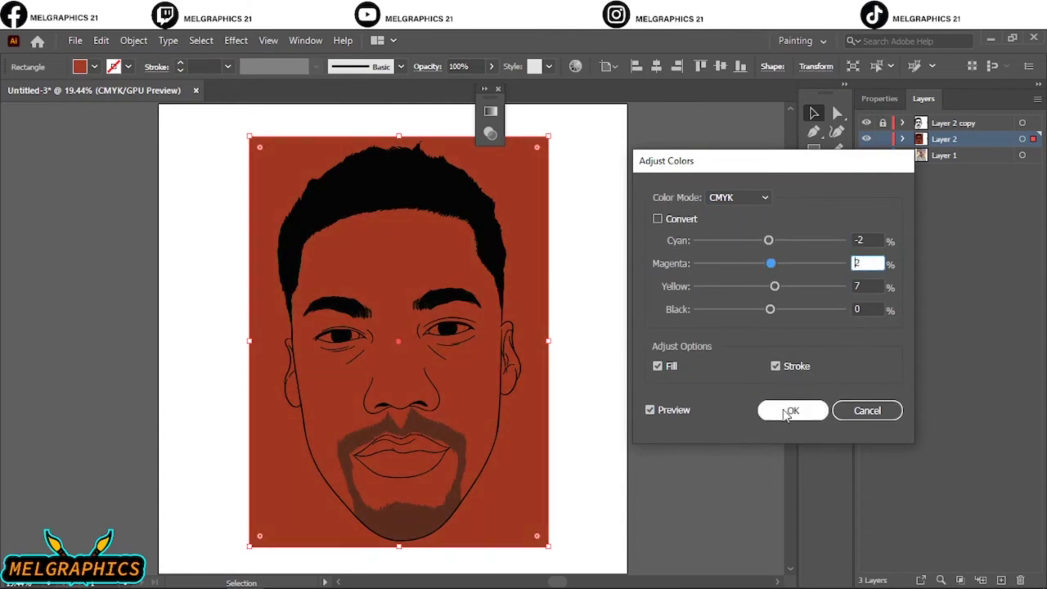
Combine the selected face artwork into one compound path.
{"action": "left_click", "coordinate": [793, 410]}
{"action": "right_click", "coordinate": [482, 182]}
{"action": "left_click", "coordinate": [537, 334]}
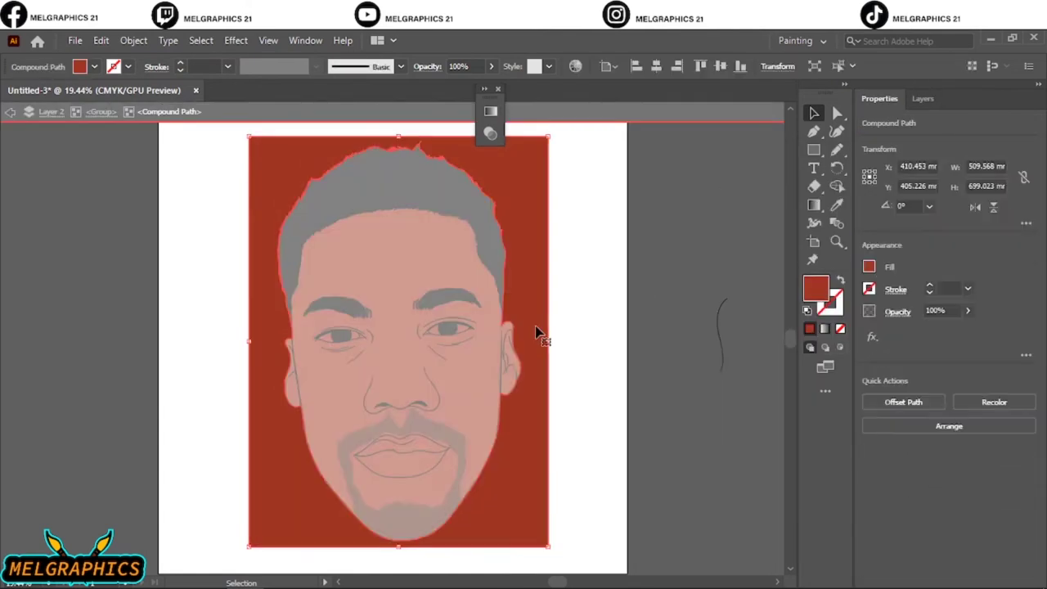
Fill the lower lip with BC4632 and adjust its yellow and cyan balance.
{"action": "left_click", "coordinate": [458, 461]}
{"action": "double_click", "coordinate": [815, 288]}
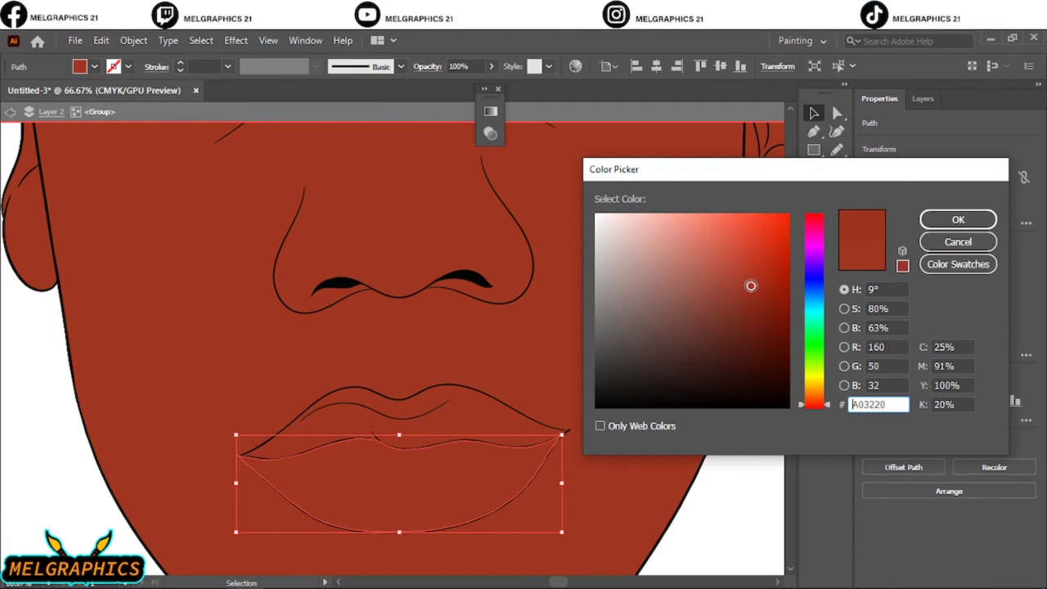
{"action": "type", "text": "BC4632"}
{"action": "key", "text": "Return"}
{"action": "left_click", "coordinate": [101, 40]}
{"action": "left_click", "coordinate": [386, 346]}
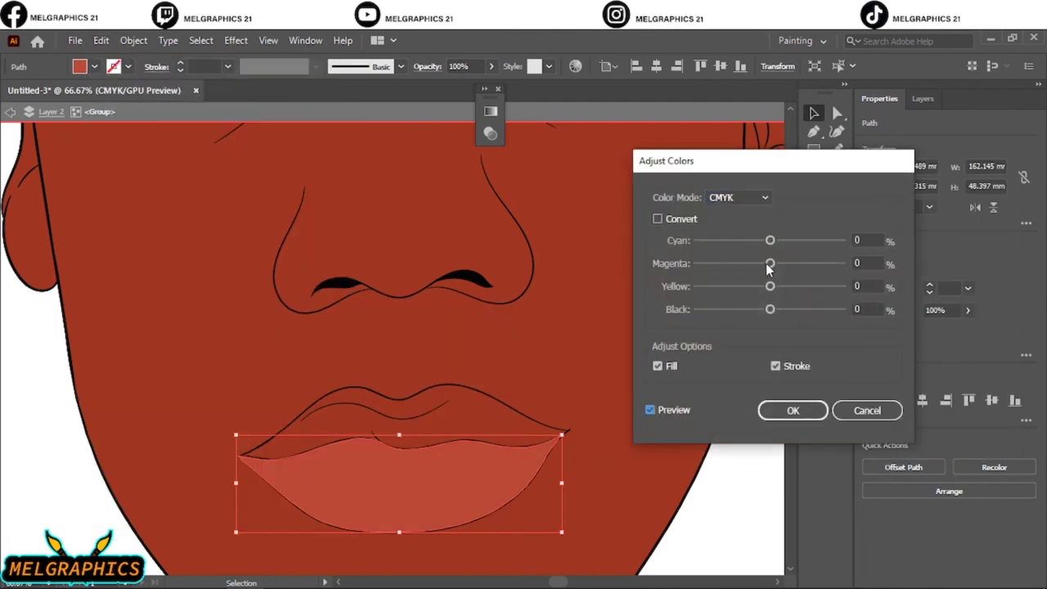
{"action": "left_click_drag", "start_coordinate": [770, 286], "coordinate": [760, 286]}
{"action": "left_click", "coordinate": [770, 308]}
{"action": "left_click_drag", "start_coordinate": [770, 239], "coordinate": [774, 263]}
{"action": "left_click", "coordinate": [793, 410]}
Darken the upper lip toward plum by raising its black and cyan balance.
{"action": "left_click", "coordinate": [498, 431]}
{"action": "left_click", "coordinate": [100, 41]}
{"action": "left_click", "coordinate": [385, 346]}
{"action": "mouse_move", "coordinate": [770, 285]}
{"action": "left_mouse_down"}
{"action": "mouse_move", "coordinate": [760, 285]}
{"action": "mouse_move", "coordinate": [778, 309]}
{"action": "left_mouse_up"}
{"action": "left_click_drag", "start_coordinate": [770, 240], "coordinate": [786, 240]}
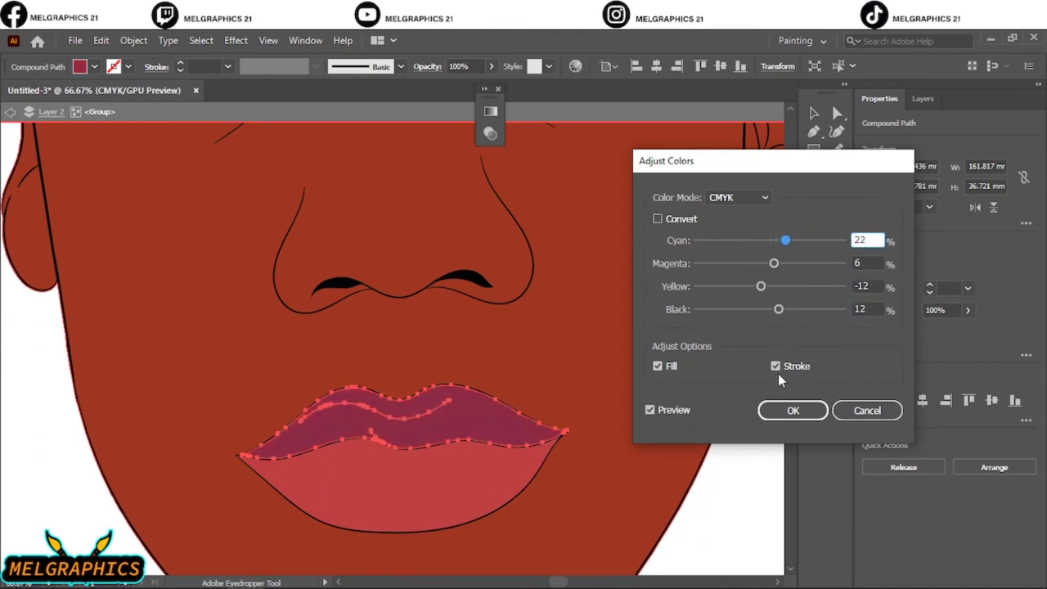
{"action": "left_click", "coordinate": [765, 400]}
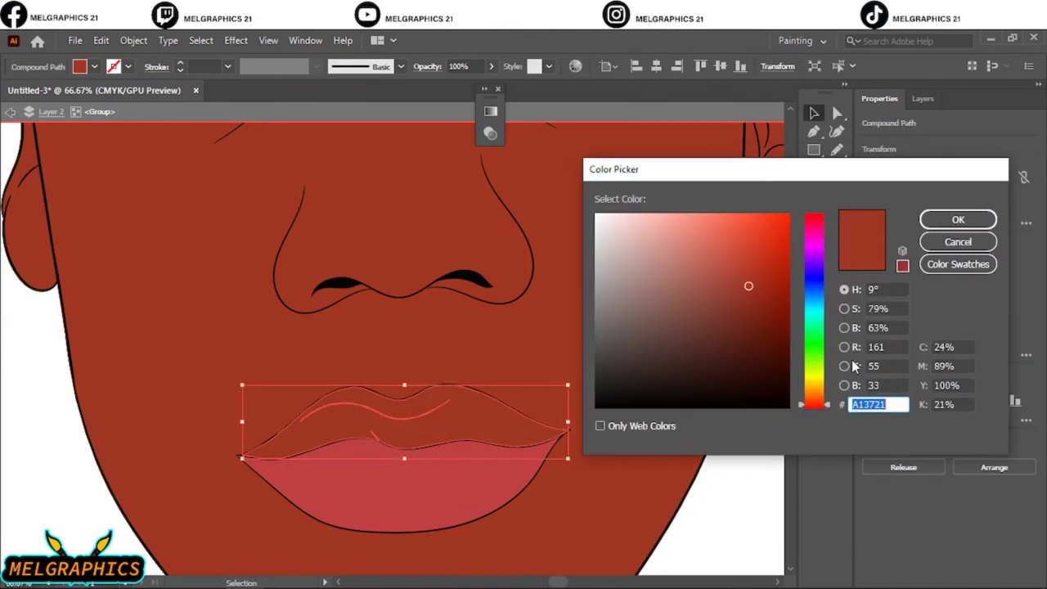
Deepen the upper lip to dark red with more magenta and black.
{"action": "left_click", "coordinate": [958, 219]}
{"action": "left_click", "coordinate": [101, 40]}
{"action": "left_click", "coordinate": [409, 348]}
{"action": "mouse_move", "coordinate": [770, 262]}
{"action": "left_mouse_down"}
{"action": "mouse_move", "coordinate": [767, 292]}
{"action": "mouse_move", "coordinate": [779, 263]}
{"action": "left_mouse_up"}
{"action": "left_click_drag", "start_coordinate": [770, 308], "coordinate": [783, 309]}
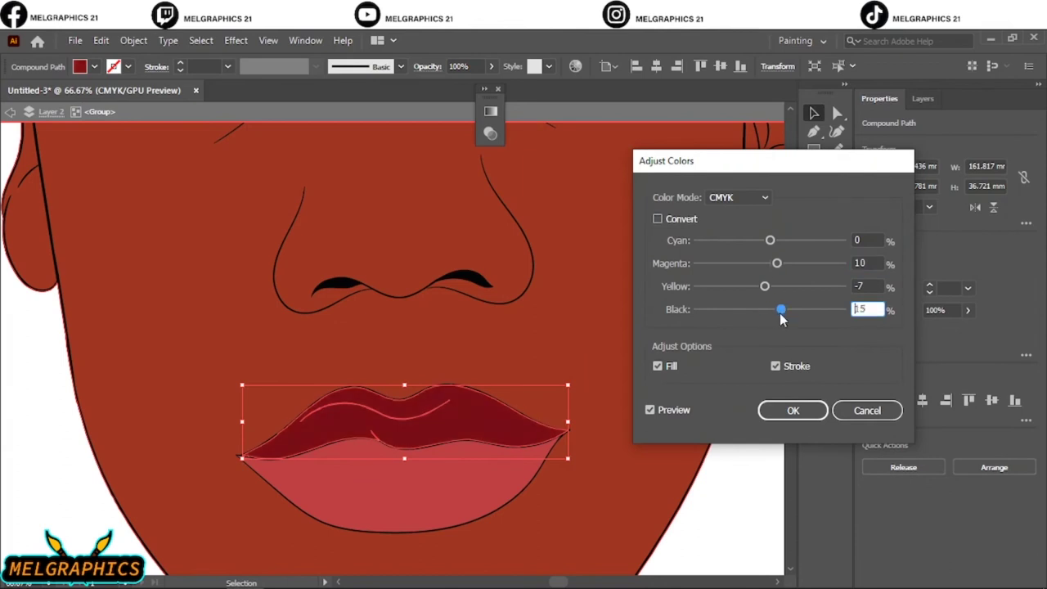
{"action": "left_click", "coordinate": [792, 409]}
{"action": "left_click", "coordinate": [757, 471]}
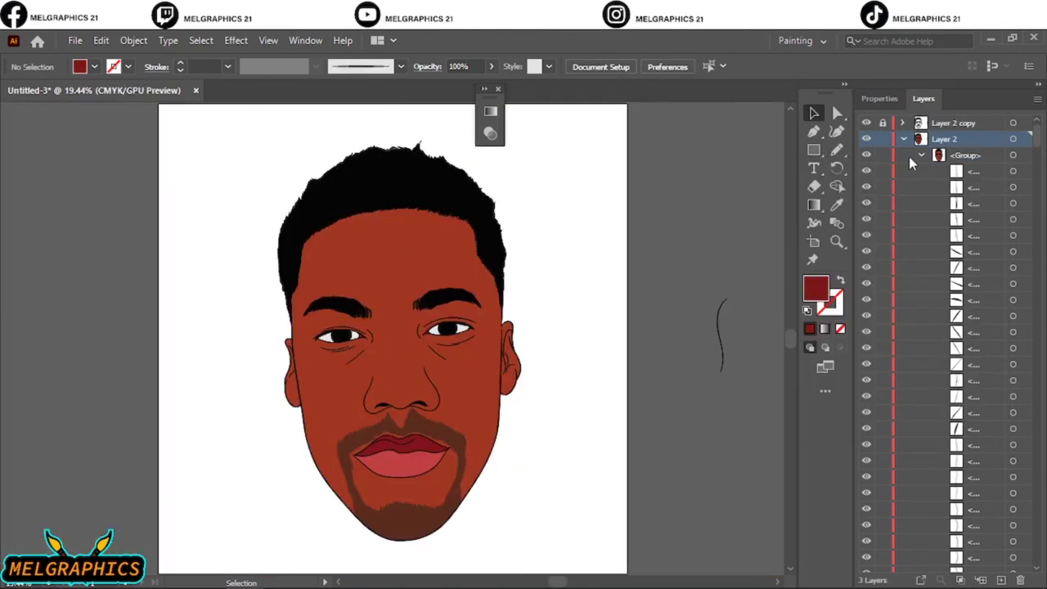
Show the reference photo alone and outline the beard along the left cheek and chin.
{"action": "left_click", "coordinate": [903, 140]}
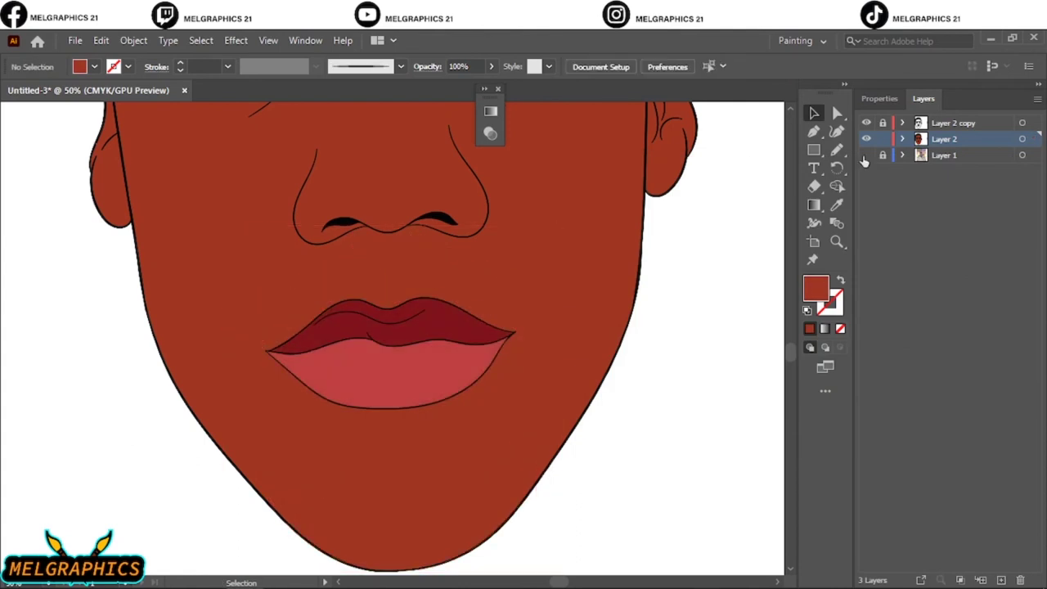
{"action": "left_click", "coordinate": [867, 156]}
{"action": "left_click", "coordinate": [866, 139]}
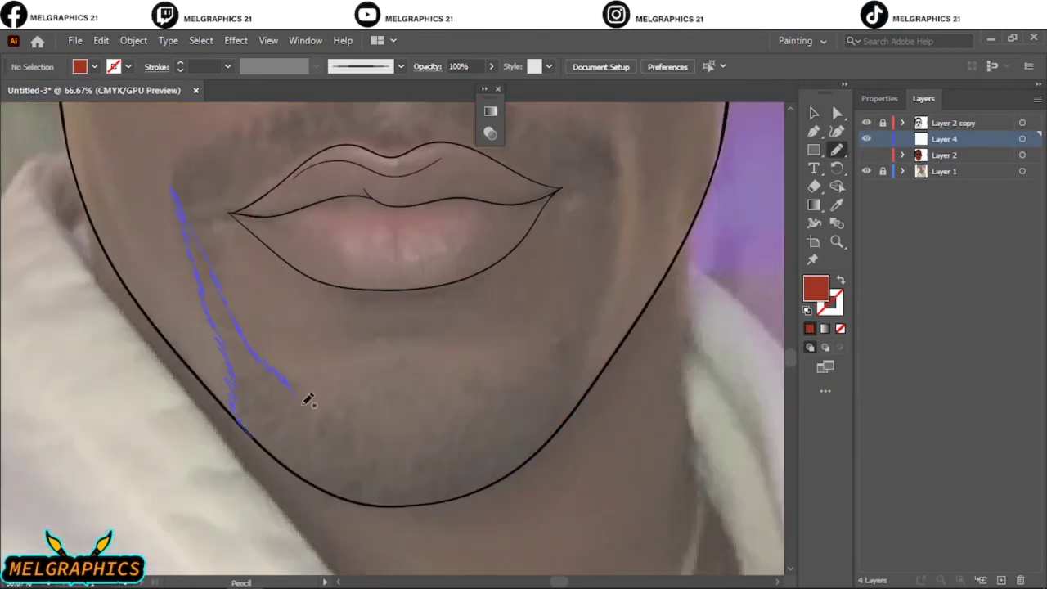
{"action": "left_click_drag", "start_coordinate": [308, 399], "coordinate": [290, 386]}
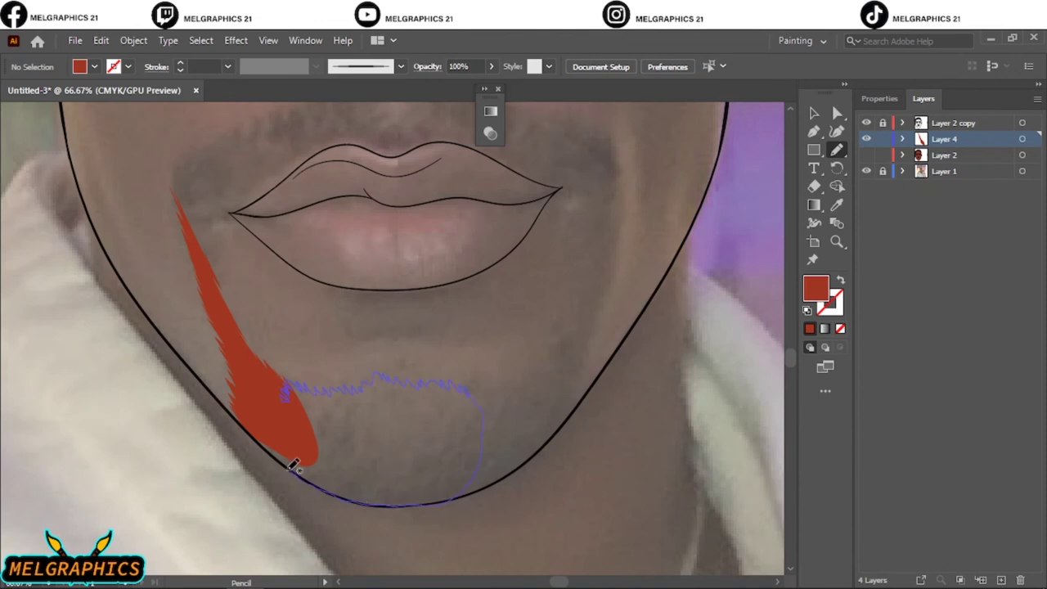
{"action": "left_click_drag", "start_coordinate": [293, 464], "coordinate": [337, 456]}
Continue the beard outline along the chin's top edge and up the right jaw.
{"action": "left_click_drag", "start_coordinate": [445, 384], "coordinate": [456, 388]}
{"action": "left_click_drag", "start_coordinate": [469, 394], "coordinate": [494, 404]}
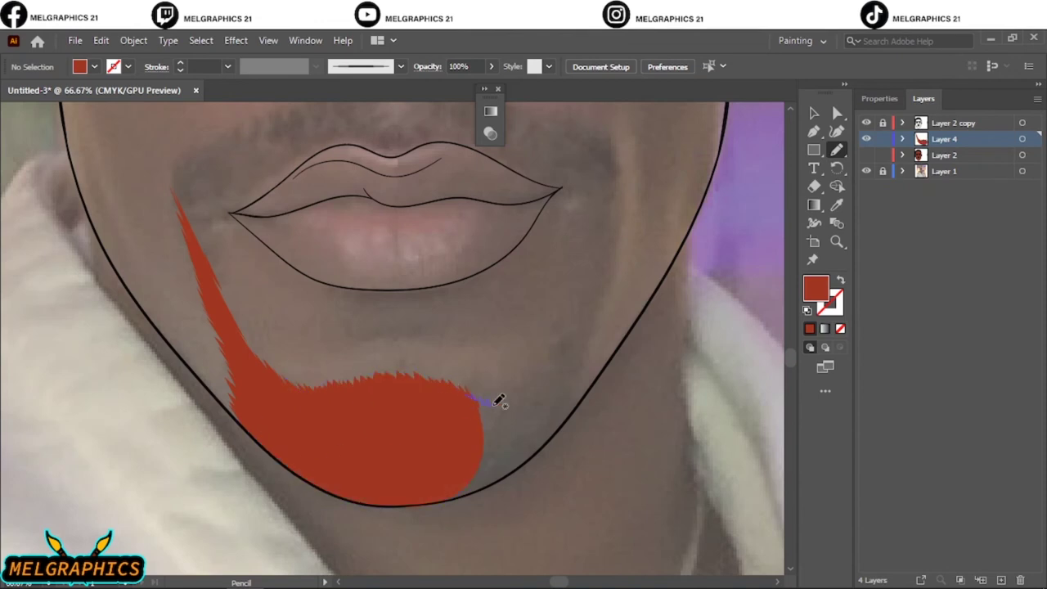
{"action": "left_click_drag", "start_coordinate": [472, 490], "coordinate": [472, 490]}
{"action": "left_click_drag", "start_coordinate": [449, 473], "coordinate": [523, 465]}
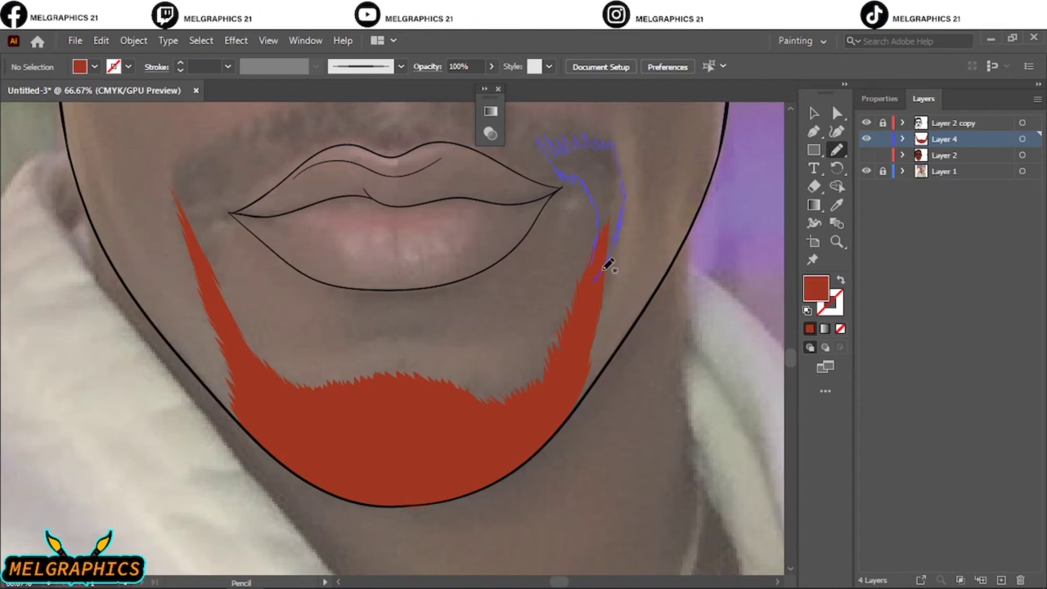
{"action": "left_click_drag", "start_coordinate": [606, 264], "coordinate": [607, 270]}
{"action": "scroll", "coordinate": [185, 338], "scroll_direction": "up", "scroll_amount": 3}
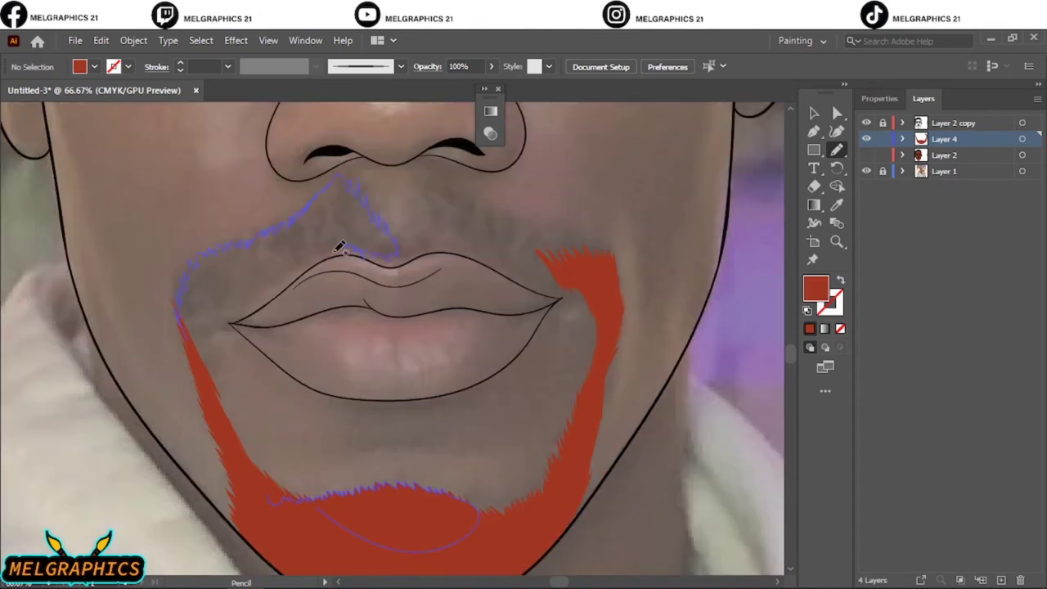
Draw both sides of the moustache, then show the coloured face layer again.
{"action": "left_click_drag", "start_coordinate": [215, 353], "coordinate": [218, 357]}
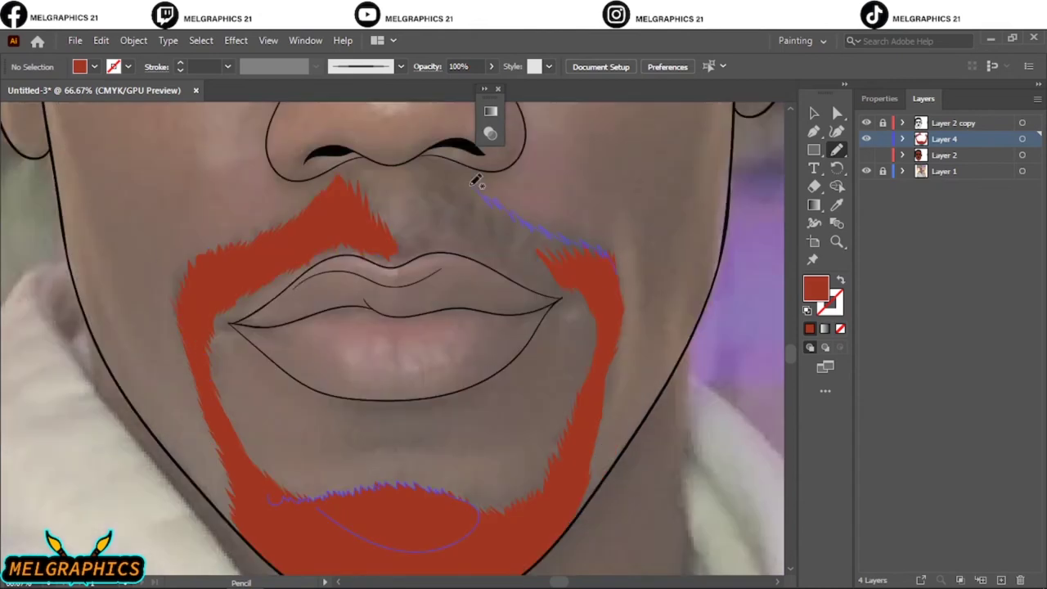
{"action": "left_click_drag", "start_coordinate": [471, 242], "coordinate": [482, 248]}
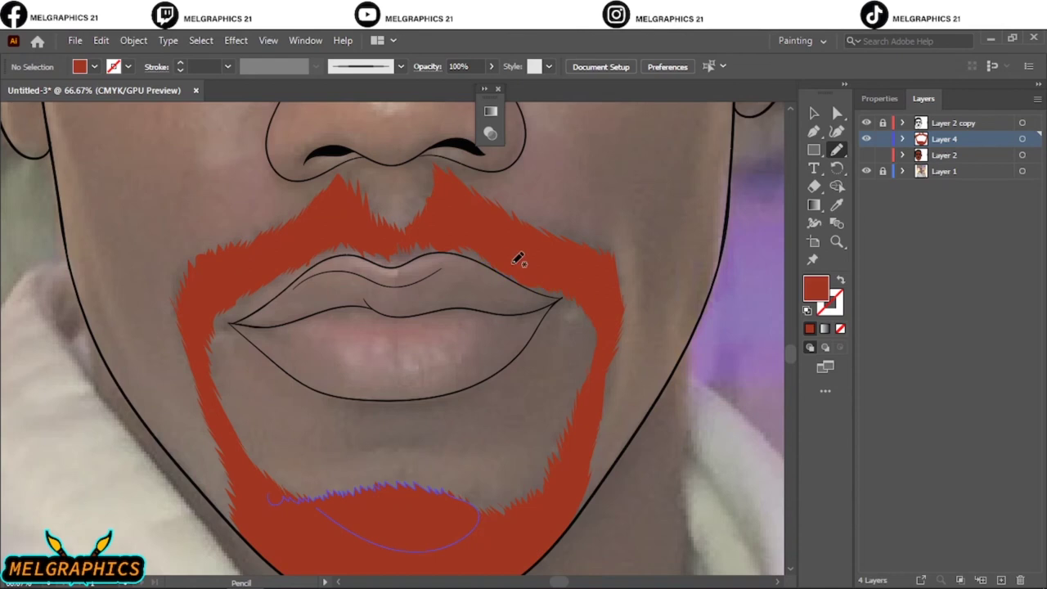
{"action": "left_click", "coordinate": [867, 154]}
{"action": "left_click", "coordinate": [1022, 139]}
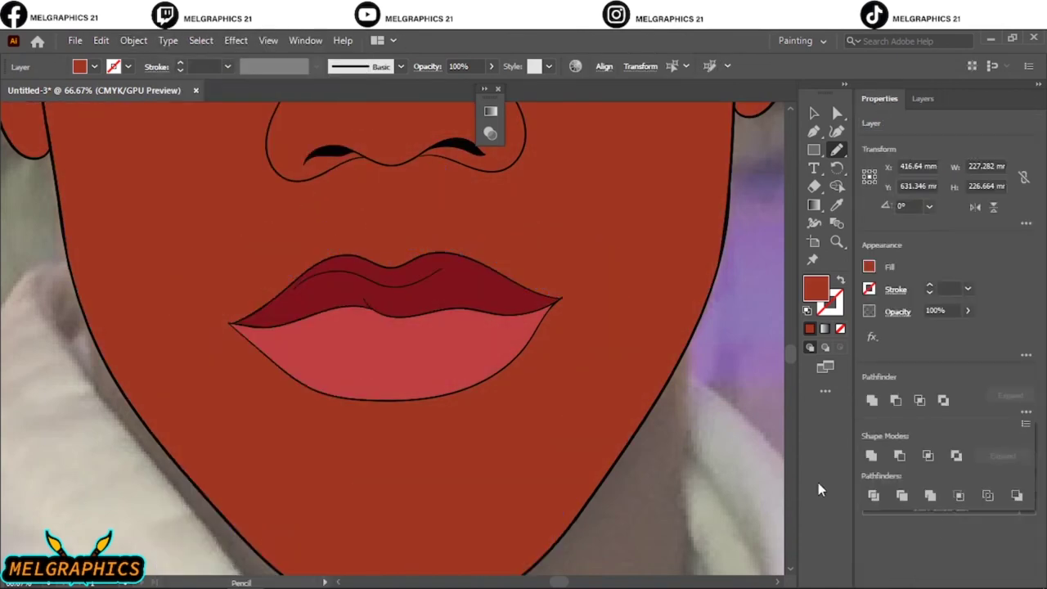
Fill the beard shapes with dark brown 3a1008 and fit the portrait in view.
{"action": "double_click", "coordinate": [818, 288]}
{"action": "type", "text": "3a1008"}
{"action": "left_click", "coordinate": [958, 218]}
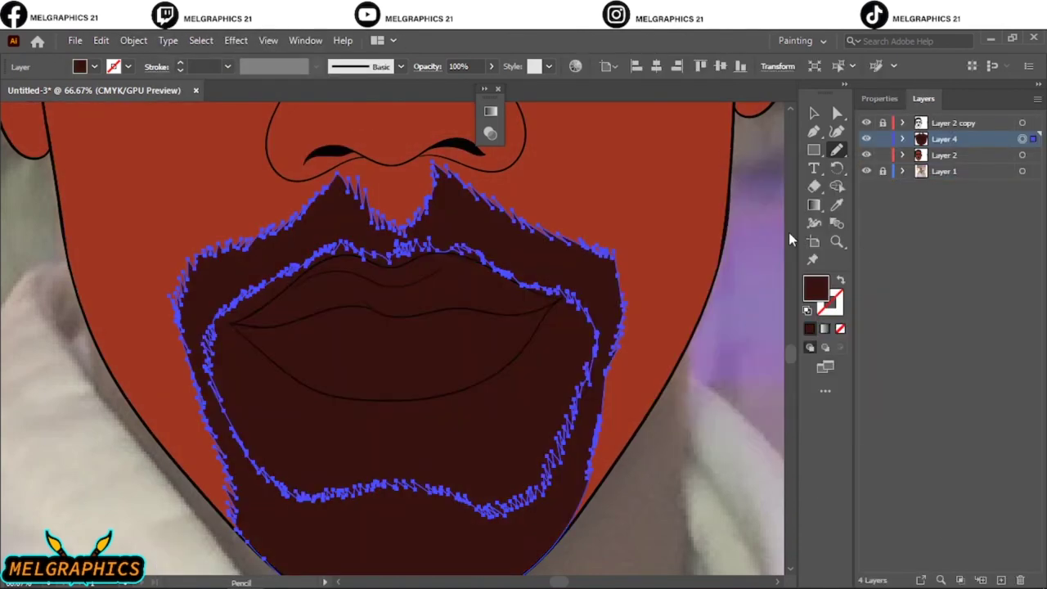
{"action": "key", "text": "ctrl+z"}
{"action": "key", "text": "ctrl+shift+a"}
{"action": "left_click", "coordinate": [1022, 139]}
{"action": "double_click", "coordinate": [818, 288]}
{"action": "left_click", "coordinate": [956, 218]}
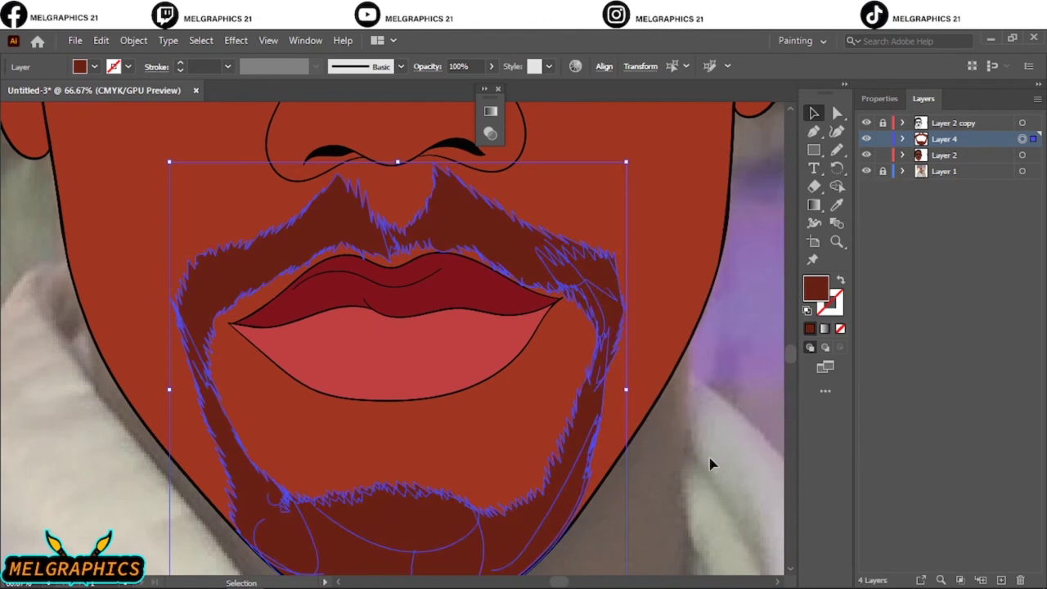
{"action": "key", "text": "ctrl+shift+a"}
{"action": "key", "text": "ctrl+0"}
Make Layer 2 the working layer and hide the reference photo.
{"action": "left_click", "coordinate": [1022, 139]}
{"action": "left_click", "coordinate": [879, 99]}
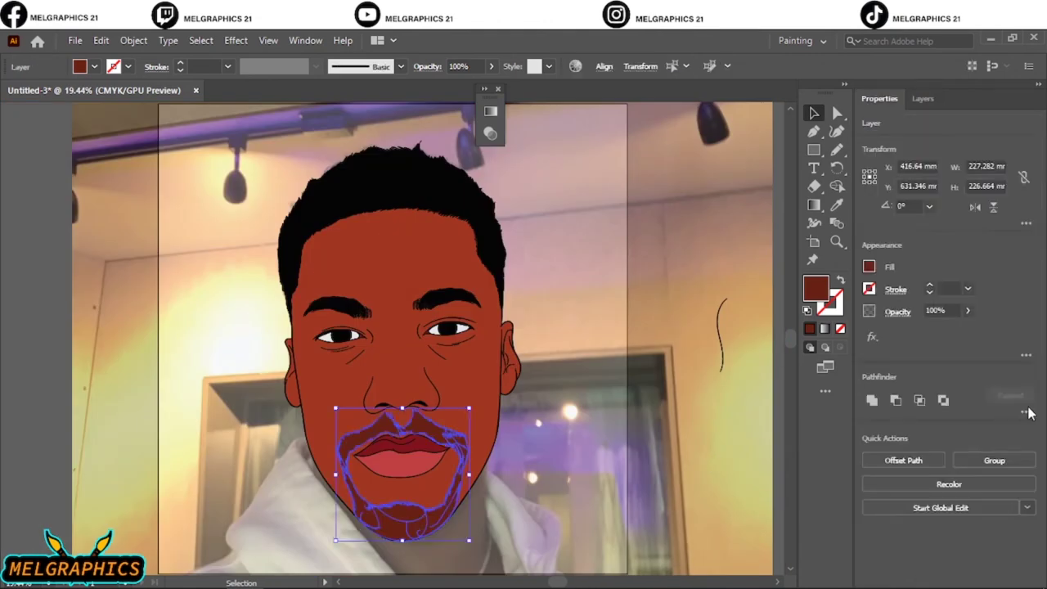
{"action": "key", "text": "ctrl+shift+a"}
{"action": "left_click", "coordinate": [923, 98]}
{"action": "left_click", "coordinate": [953, 155]}
{"action": "left_click", "coordinate": [867, 155]}
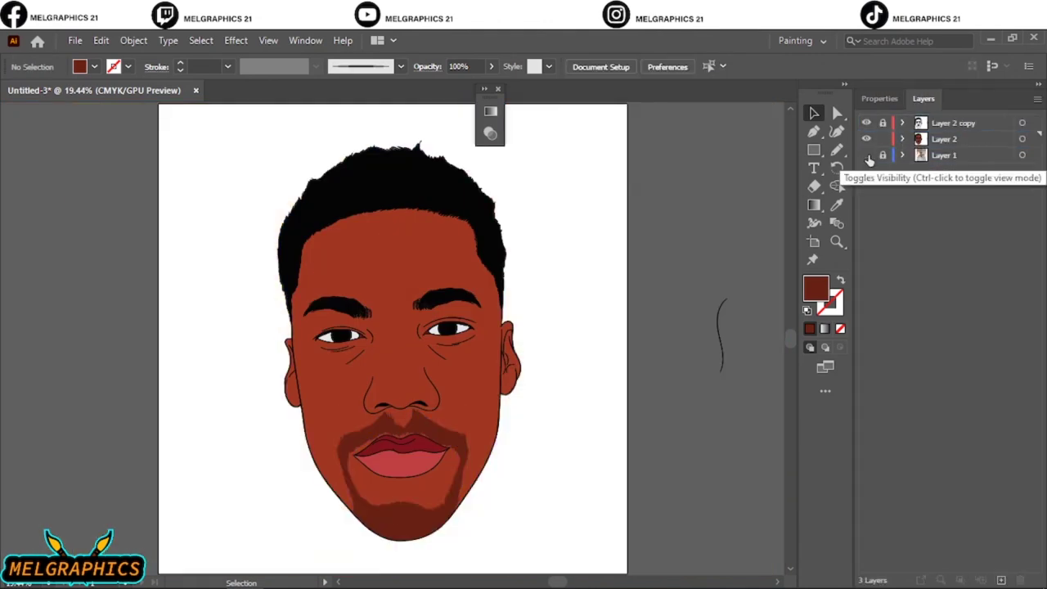
{"action": "key", "text": "ctrl+a"}
Expand Layer 2's contents, then duplicate Layer 2 as a new layer.
{"action": "left_click", "coordinate": [661, 349]}
{"action": "left_click", "coordinate": [903, 139]}
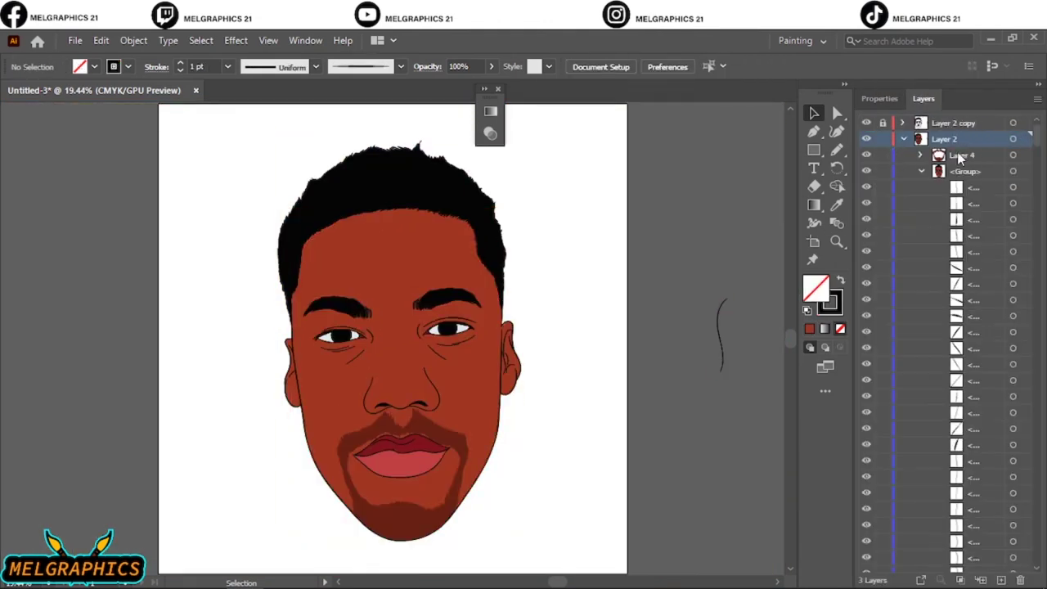
{"action": "left_click_drag", "start_coordinate": [884, 187], "coordinate": [920, 409]}
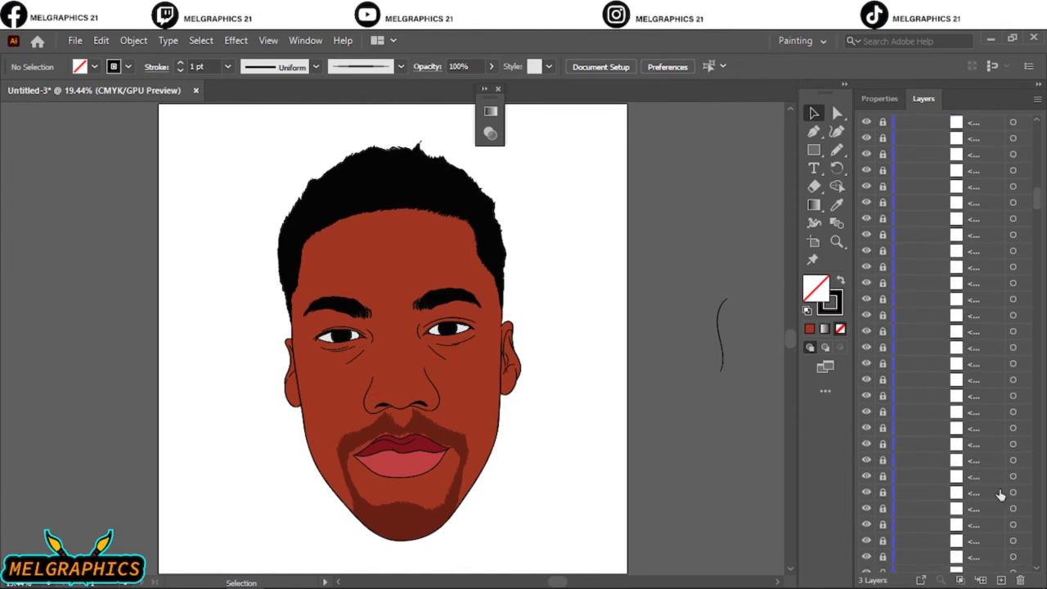
{"action": "scroll", "coordinate": [909, 431], "scroll_direction": "up", "scroll_amount": 5}
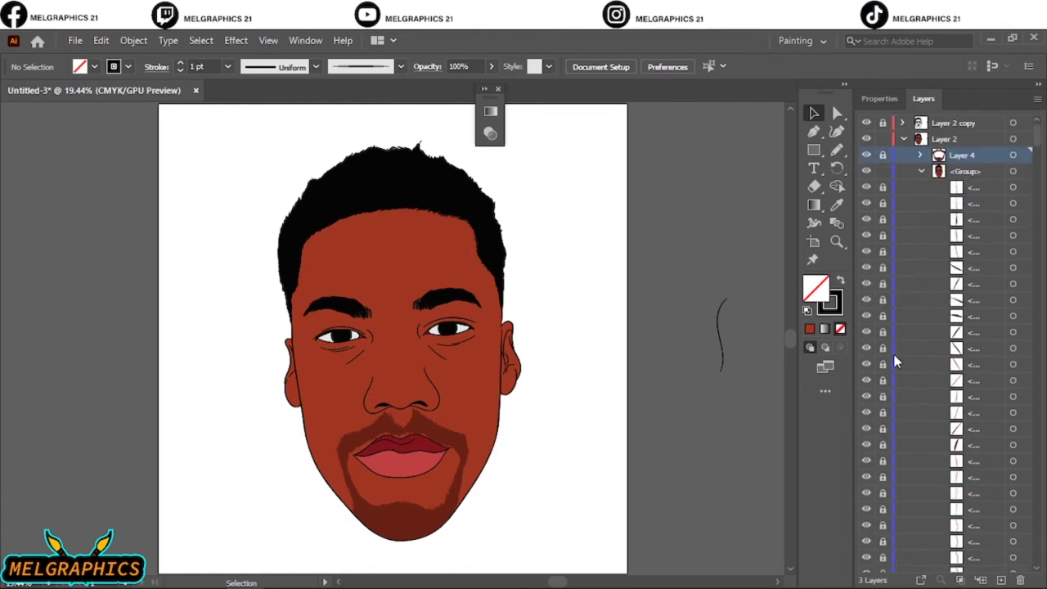
{"action": "left_click", "coordinate": [903, 139]}
{"action": "left_click_drag", "start_coordinate": [913, 140], "coordinate": [1001, 580]}
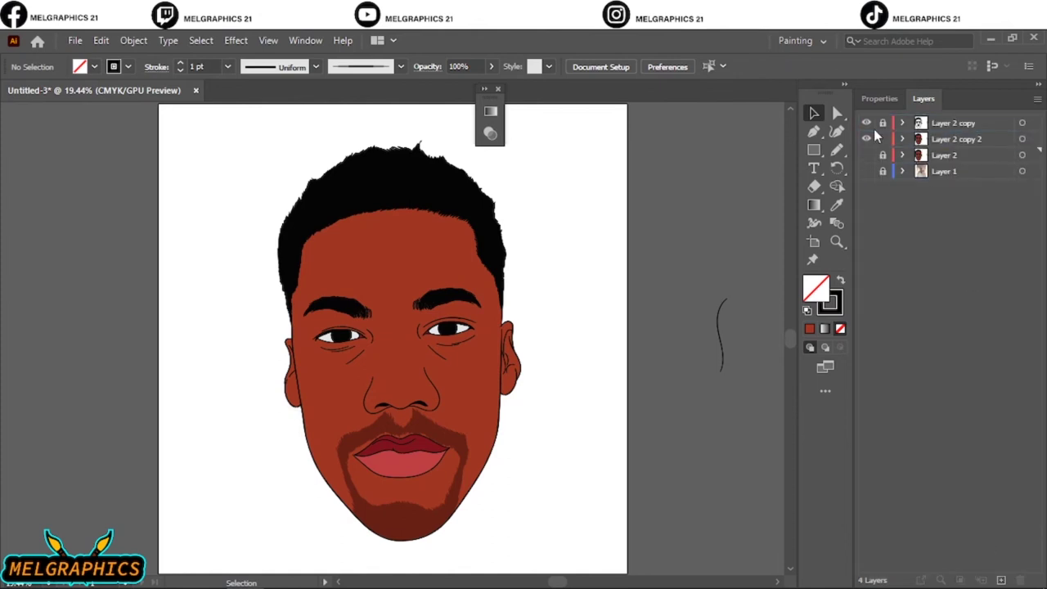
On Layer 2 copy 2, delete content and zoom in to select the right eyebrow's inner end.
{"action": "left_click", "coordinate": [957, 139]}
{"action": "key", "text": "a"}
{"action": "key", "text": "Delete"}
{"action": "key", "text": "ctrl+="}
{"action": "left_click_drag", "start_coordinate": [429, 315], "coordinate": [557, 375]}
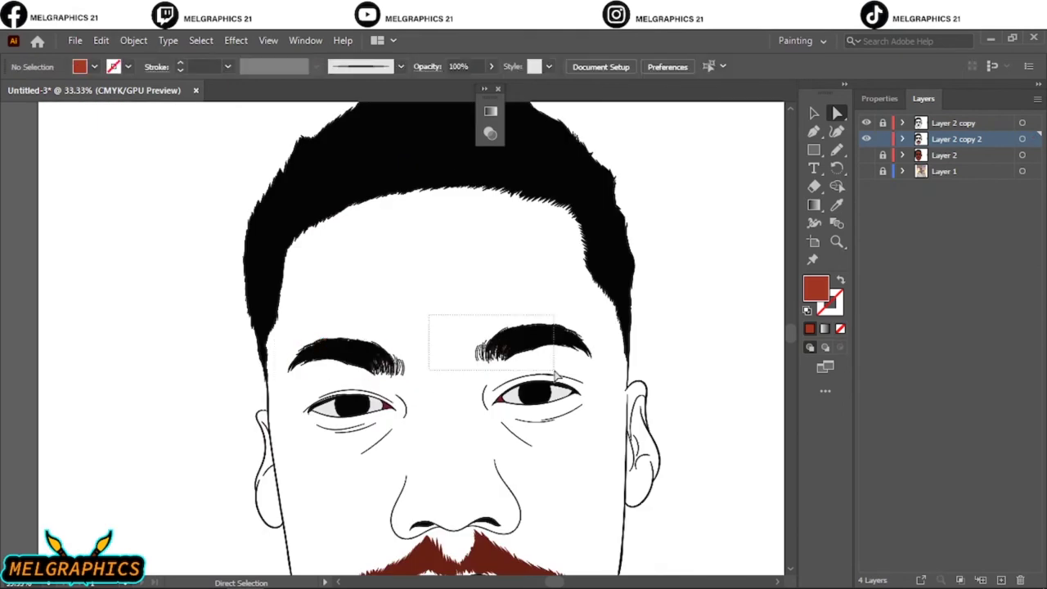
{"action": "scroll", "coordinate": [350, 401], "scroll_direction": "up", "scroll_amount": 2}
Add empty Layer 7, fit the artboard, and show the face fills and reference photo.
{"action": "left_click", "coordinate": [867, 155]}
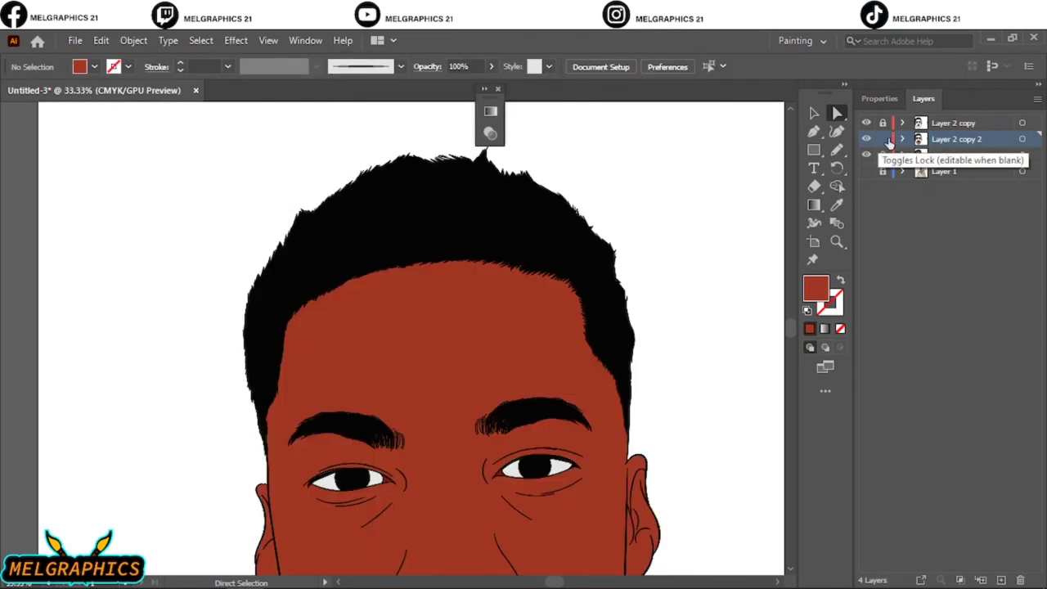
{"action": "left_click", "coordinate": [1001, 580]}
{"action": "key", "text": "ctrl+0"}
{"action": "left_click", "coordinate": [866, 187]}
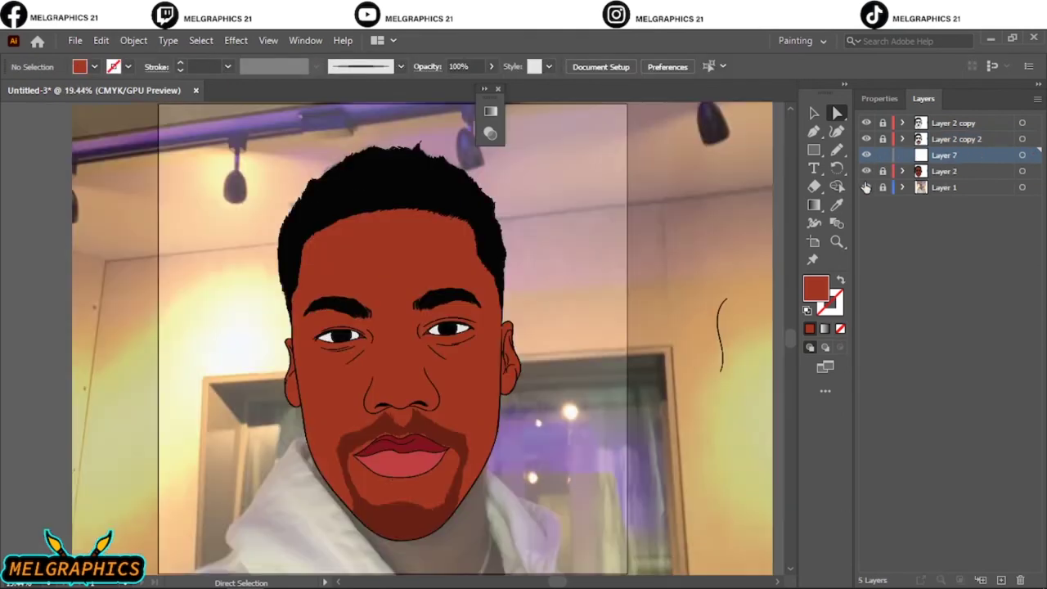
Set the fill colour to dark rust 87291A and hide the brown face-fill layer.
{"action": "double_click", "coordinate": [814, 289]}
{"action": "left_click", "coordinate": [958, 219]}
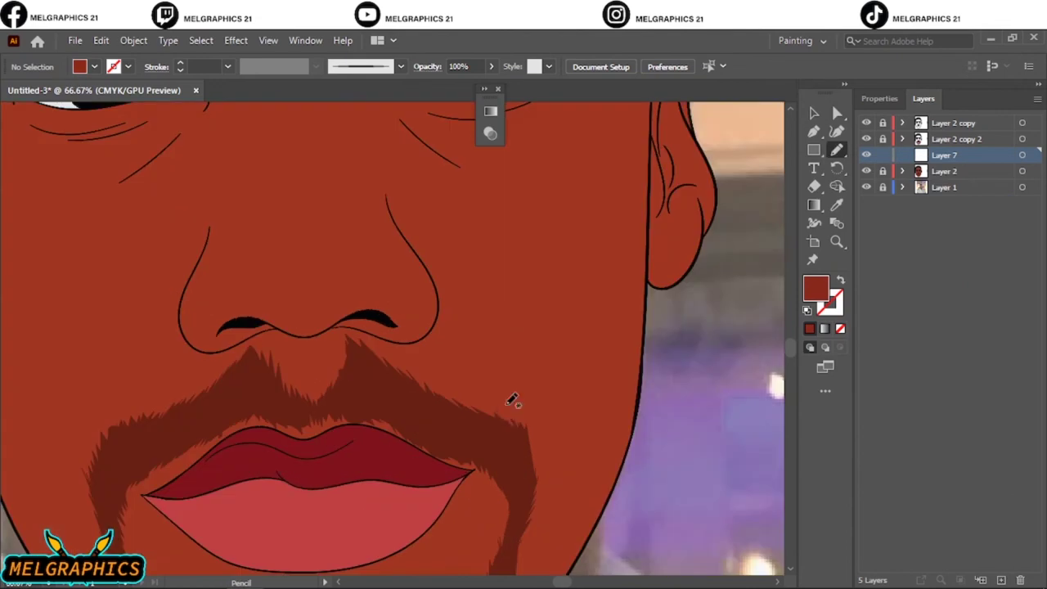
{"action": "left_click", "coordinate": [866, 171]}
{"action": "scroll", "coordinate": [507, 440], "scroll_direction": "down", "scroll_amount": 4}
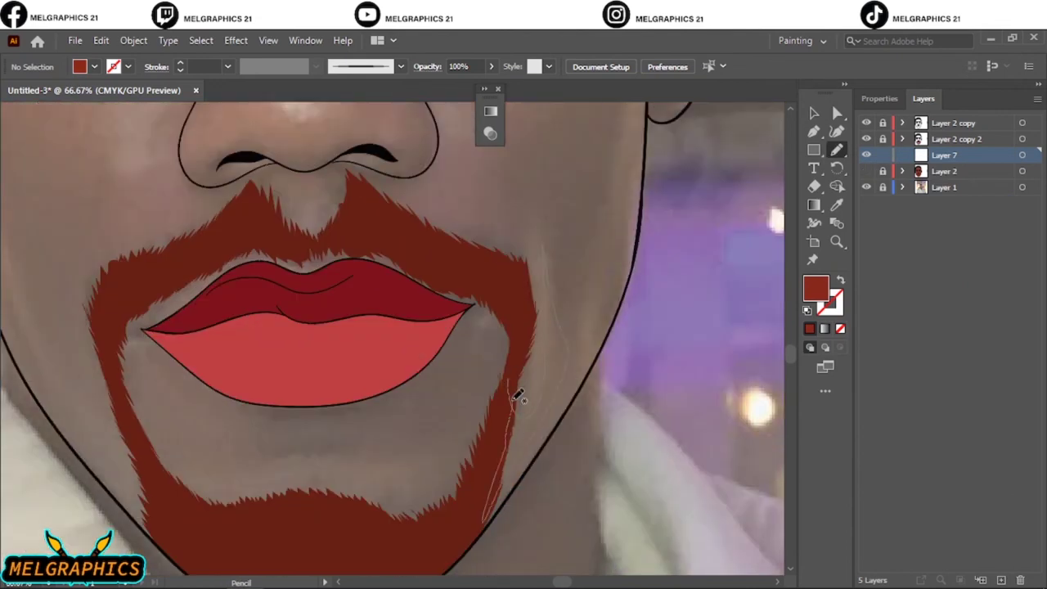
Trace rust shadow shapes along the beard edge and the right jaw.
{"action": "left_click_drag", "start_coordinate": [518, 395], "coordinate": [550, 366]}
{"action": "left_click_drag", "start_coordinate": [487, 474], "coordinate": [485, 521]}
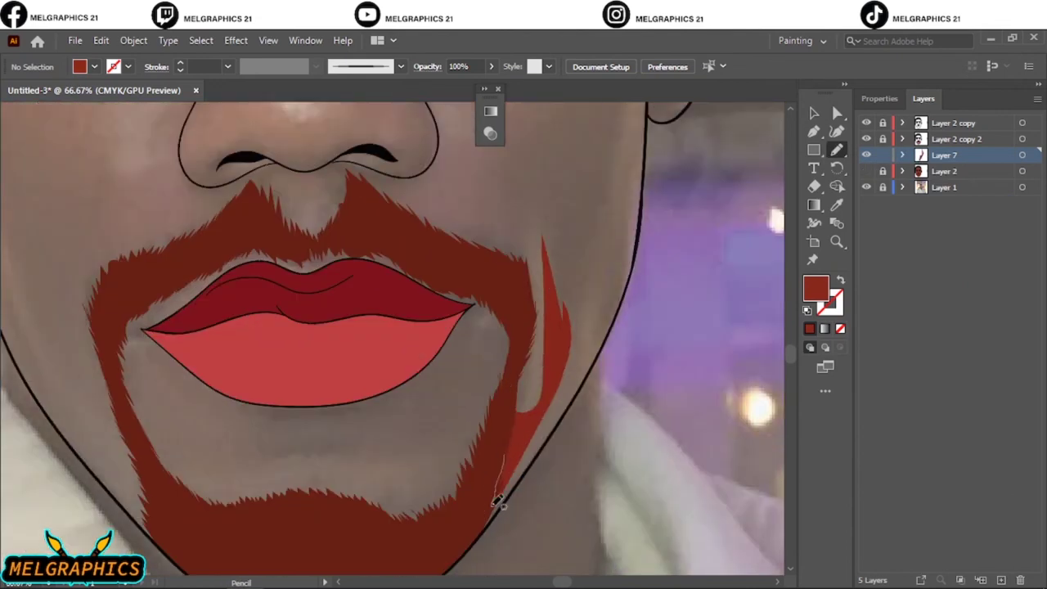
{"action": "scroll", "coordinate": [563, 386], "scroll_direction": "up", "scroll_amount": 2}
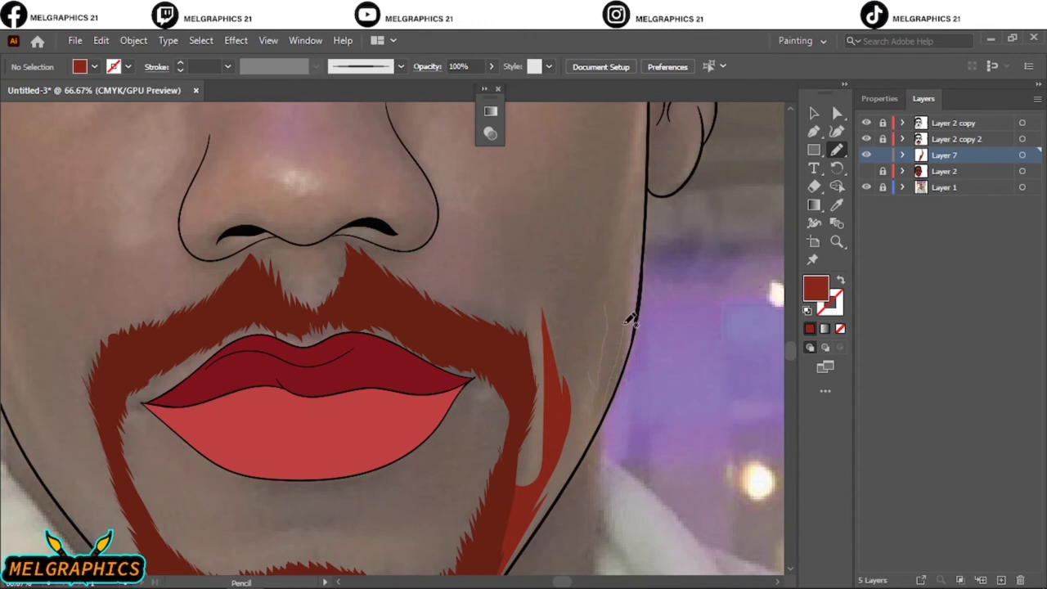
{"action": "mouse_move", "coordinate": [584, 314]}
{"action": "left_mouse_down"}
{"action": "mouse_move", "coordinate": [598, 363]}
{"action": "mouse_move", "coordinate": [563, 385]}
{"action": "left_mouse_up"}
{"action": "key", "text": "ctrl+0"}
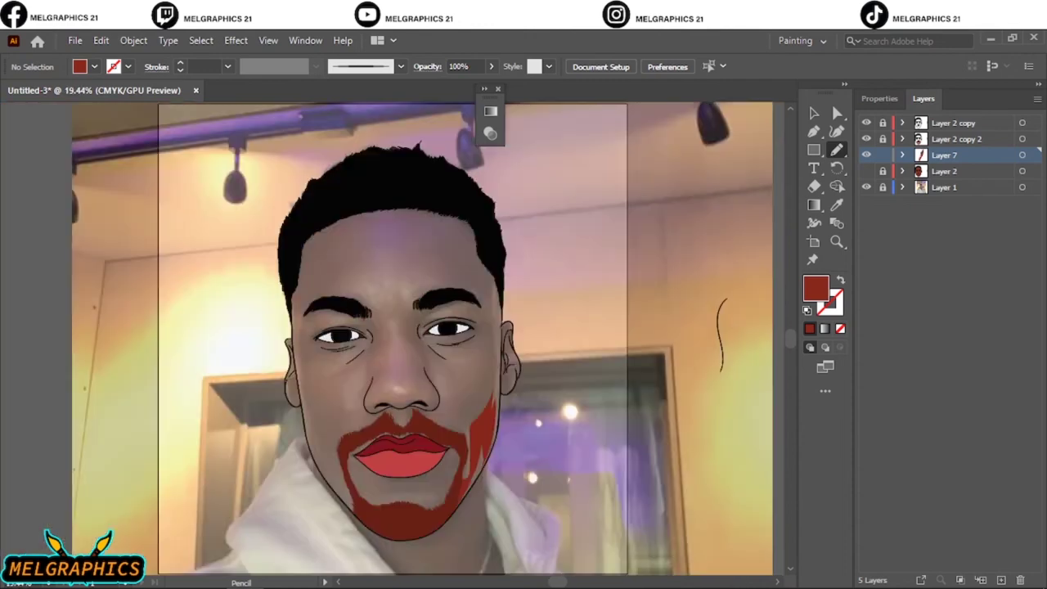
{"action": "scroll", "coordinate": [413, 502], "scroll_direction": "up", "scroll_amount": 5}
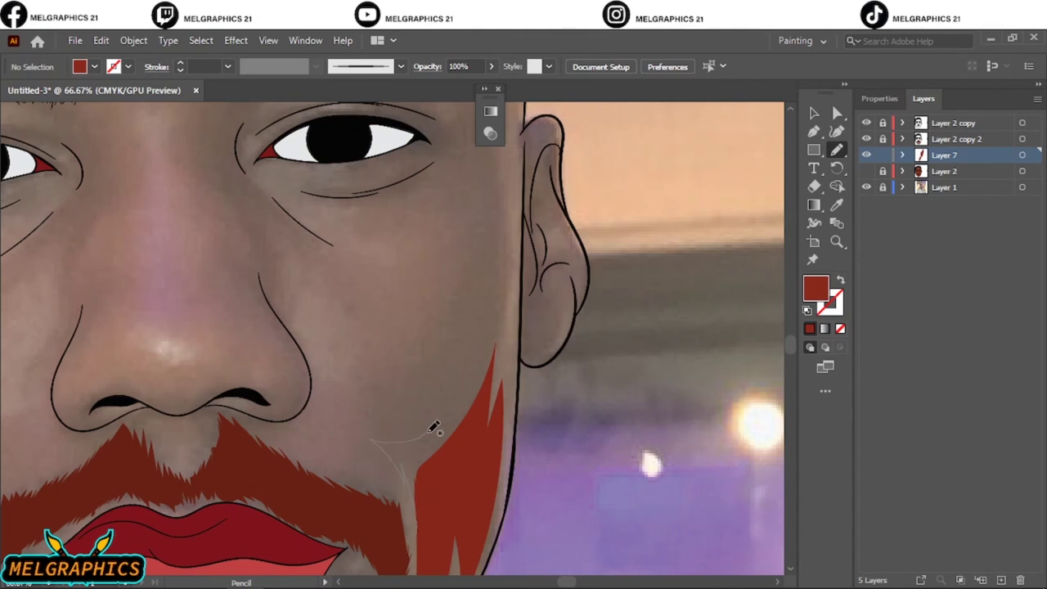
{"action": "left_click_drag", "start_coordinate": [511, 267], "coordinate": [528, 300]}
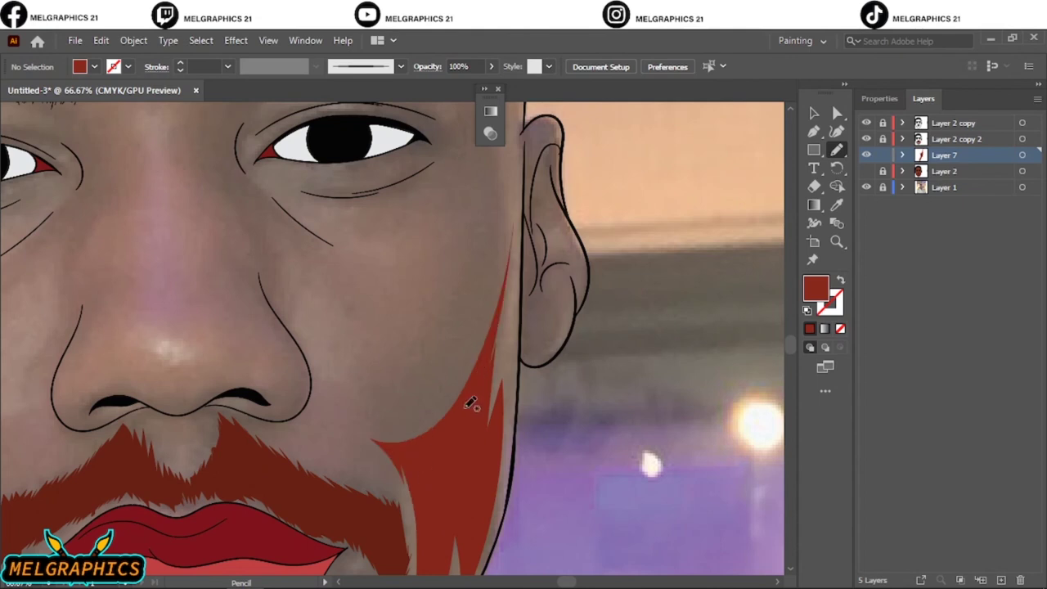
Draw a shadow shape around both nostrils, replacing the discarded nose strokes.
{"action": "scroll", "coordinate": [393, 368], "scroll_direction": "up", "scroll_amount": 2}
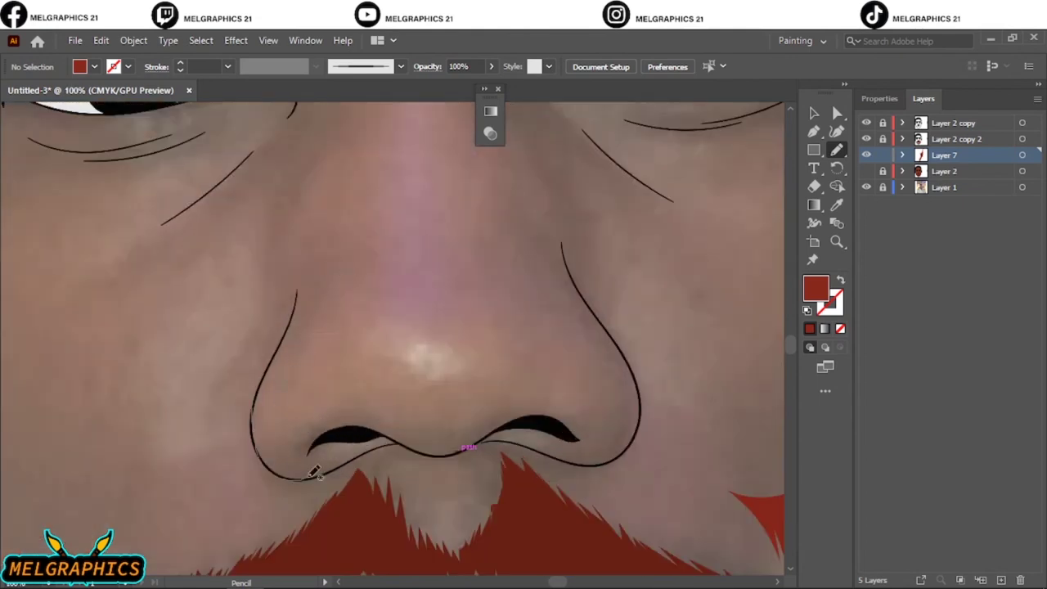
{"action": "left_click_drag", "start_coordinate": [346, 400], "coordinate": [263, 436]}
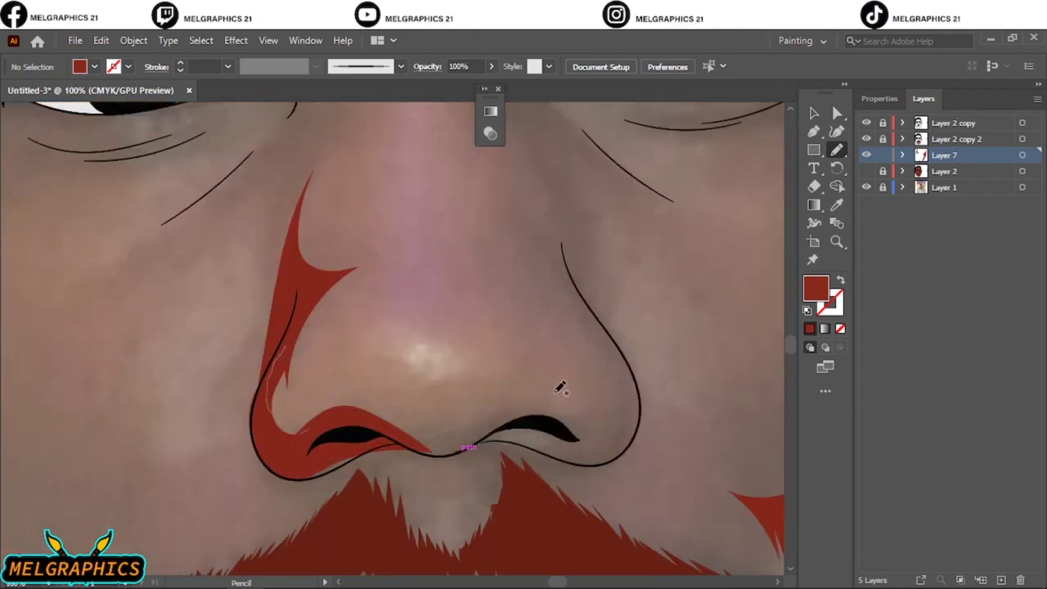
{"action": "left_click_drag", "start_coordinate": [507, 440], "coordinate": [322, 435]}
{"action": "key", "text": "ctrl+z"}
{"action": "key", "text": "ctrl+z"}
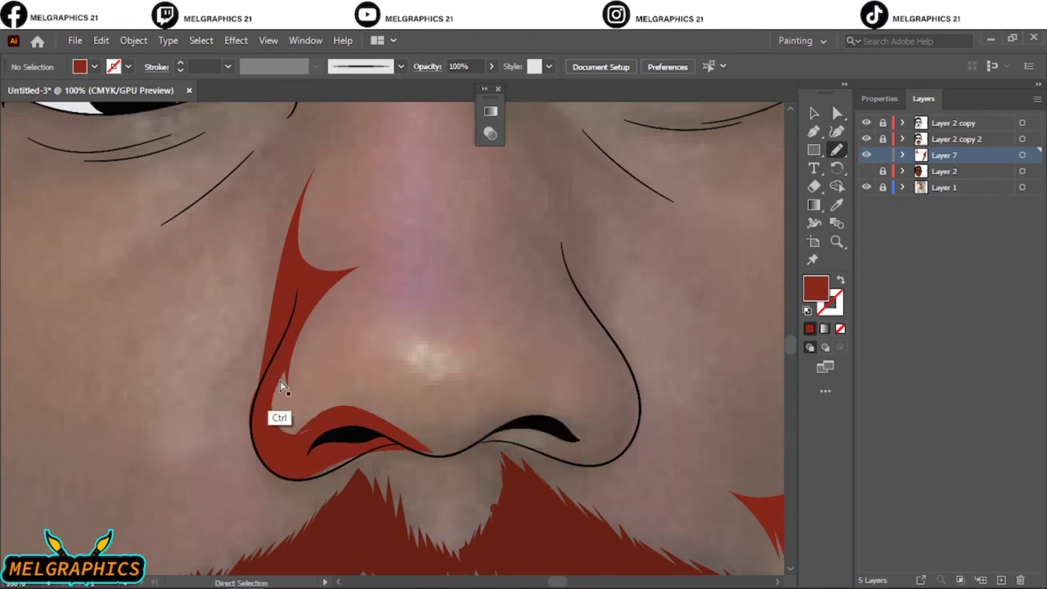
{"action": "key", "text": "ctrl+z"}
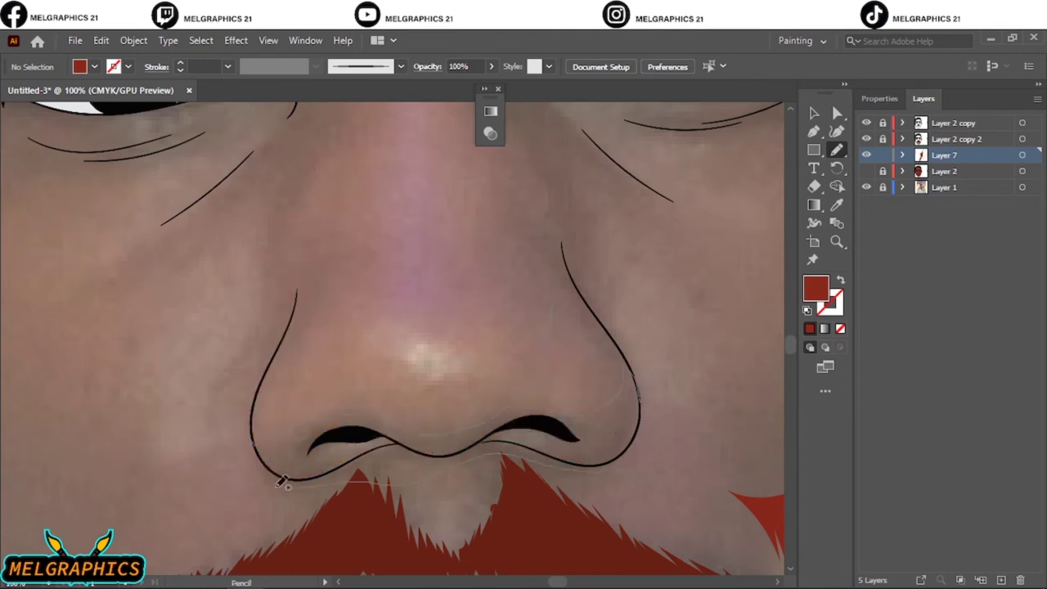
{"action": "left_click_drag", "start_coordinate": [281, 481], "coordinate": [258, 395]}
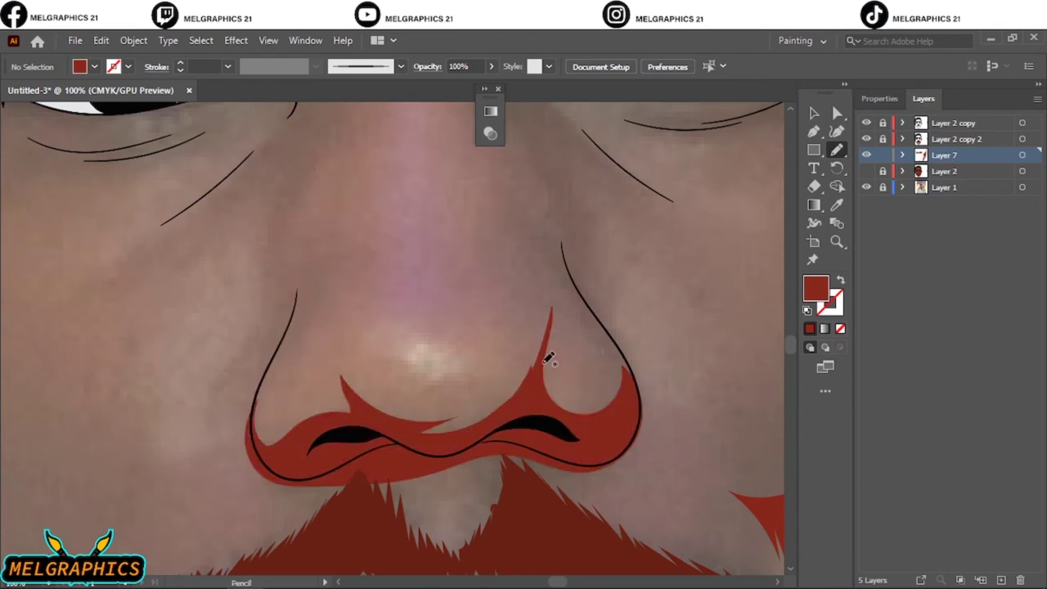
{"action": "key", "text": "ctrl+0"}
Shade up the left side of the nose toward the eye corner.
{"action": "left_click", "coordinate": [866, 188]}
{"action": "left_click", "coordinate": [866, 171]}
{"action": "key", "text": "ctrl+1"}
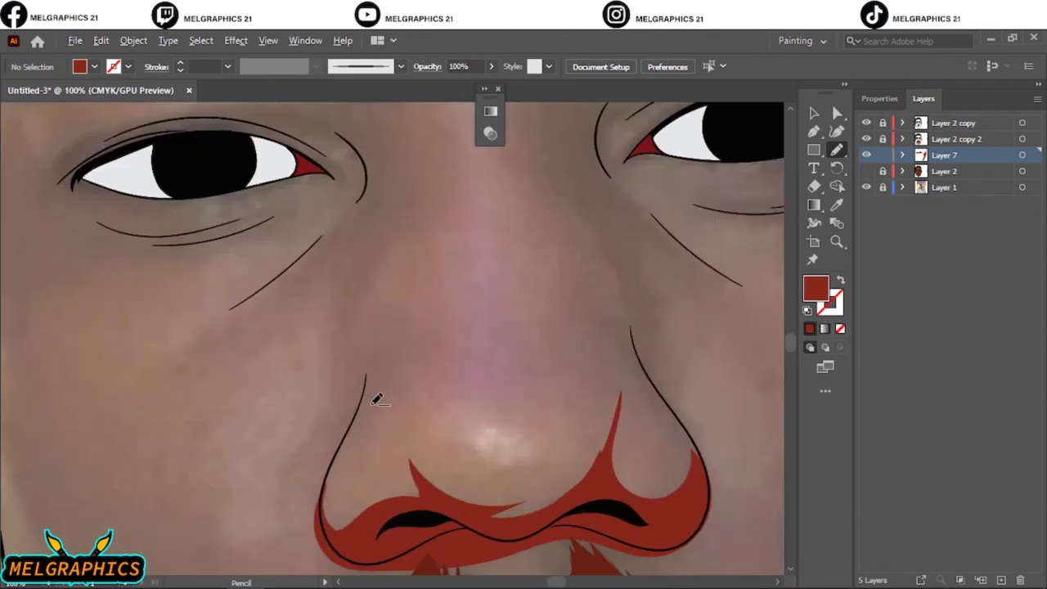
{"action": "mouse_move", "coordinate": [420, 491]}
{"action": "left_mouse_down"}
{"action": "mouse_move", "coordinate": [477, 253]}
{"action": "mouse_move", "coordinate": [450, 300]}
{"action": "left_mouse_up"}
{"action": "left_click_drag", "start_coordinate": [517, 345], "coordinate": [423, 261]}
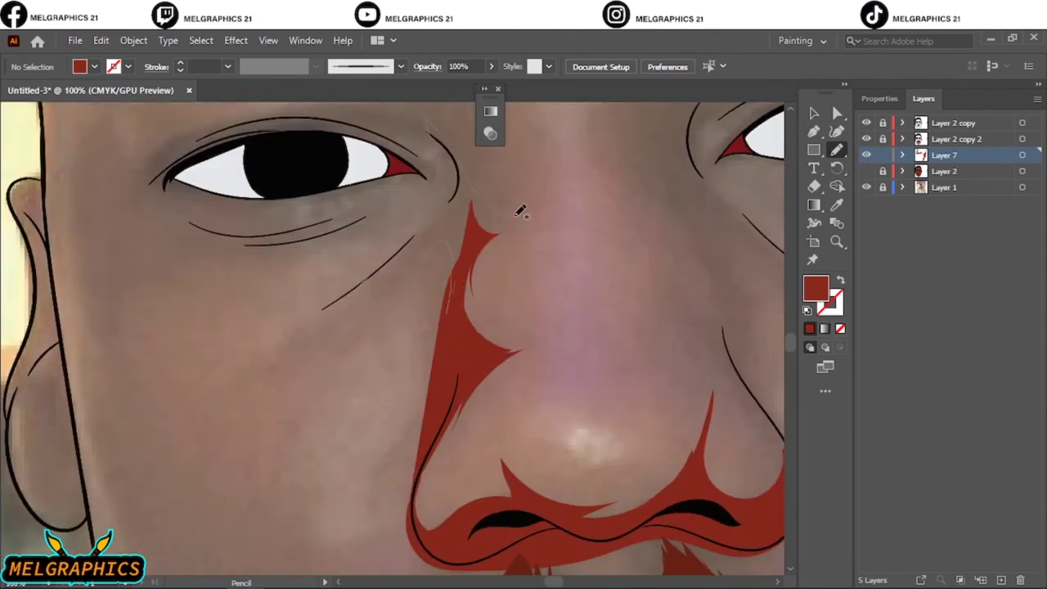
{"action": "left_click_drag", "start_coordinate": [517, 215], "coordinate": [472, 203]}
{"action": "key", "text": "ctrl+0"}
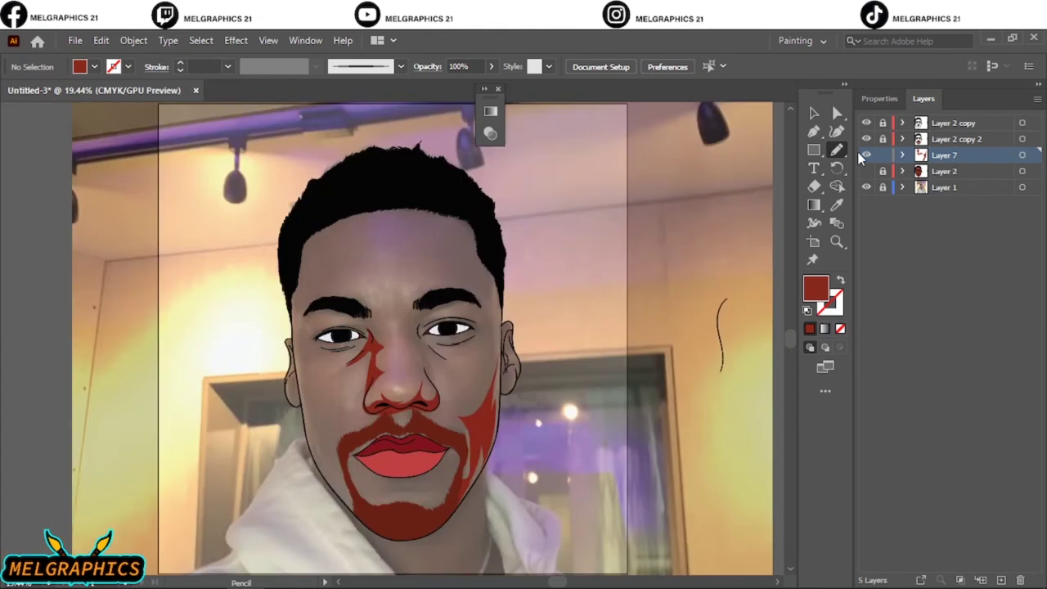
{"action": "left_click", "coordinate": [867, 187]}
Add shadows at the eye's inner corner and beside the nose.
{"action": "key", "text": "ctrl+1"}
{"action": "scroll", "coordinate": [456, 378], "scroll_direction": "up", "scroll_amount": 2}
{"action": "left_click_drag", "start_coordinate": [364, 288], "coordinate": [437, 403]}
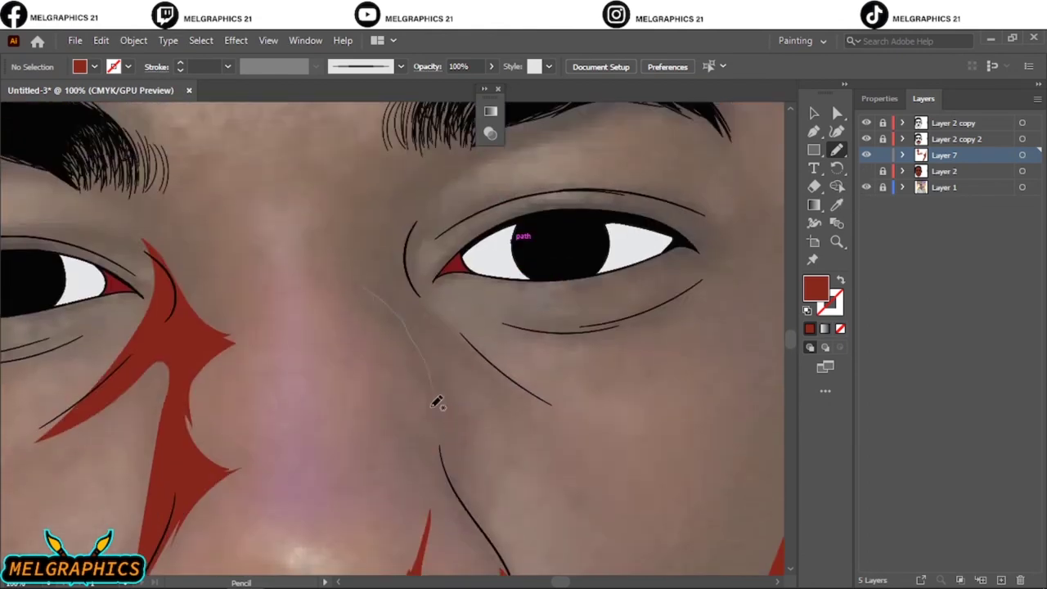
{"action": "mouse_move", "coordinate": [346, 175]}
{"action": "left_mouse_down"}
{"action": "mouse_move", "coordinate": [360, 286]}
{"action": "mouse_move", "coordinate": [336, 294]}
{"action": "left_mouse_up"}
{"action": "key", "text": "ctrl+0"}
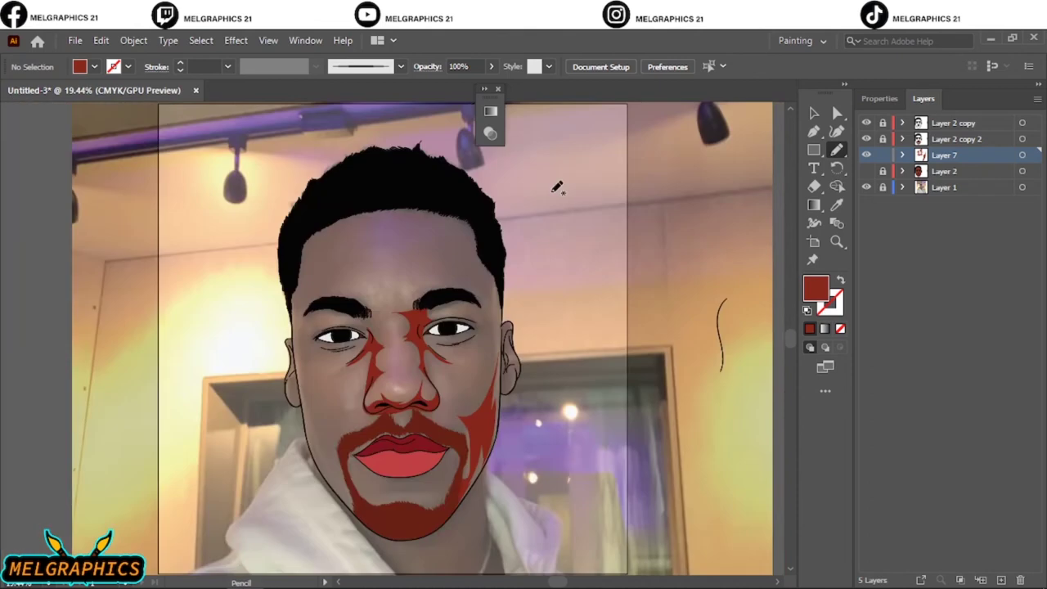
{"action": "key", "text": "ctrl+1"}
{"action": "left_click_drag", "start_coordinate": [237, 321], "coordinate": [286, 415]}
{"action": "key", "text": "ctrl+0"}
{"action": "left_click", "coordinate": [866, 187]}
Shade around the right eye, up the temple and across the right forehead.
{"action": "scroll", "coordinate": [463, 429], "scroll_direction": "up", "scroll_amount": 4}
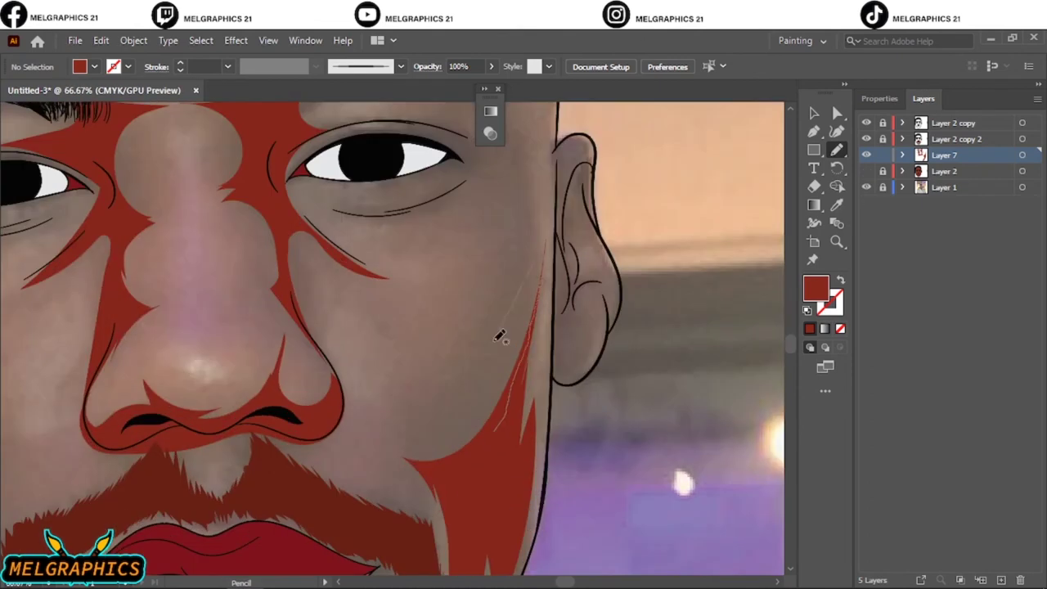
{"action": "scroll", "coordinate": [471, 499], "scroll_direction": "up", "scroll_amount": 3}
{"action": "scroll", "coordinate": [479, 421], "scroll_direction": "up", "scroll_amount": 2}
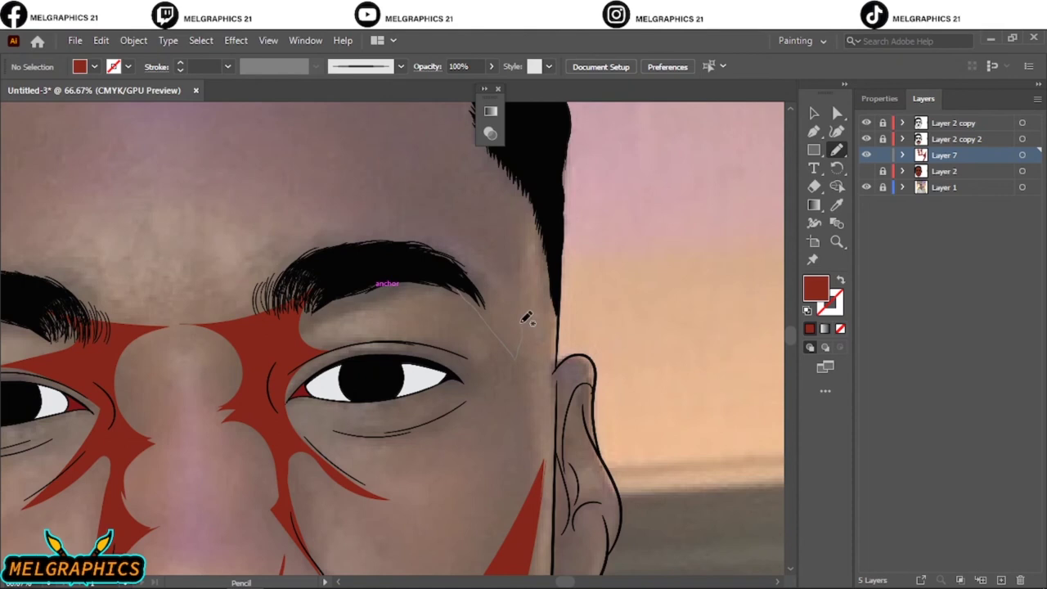
{"action": "left_click_drag", "start_coordinate": [441, 328], "coordinate": [478, 309]}
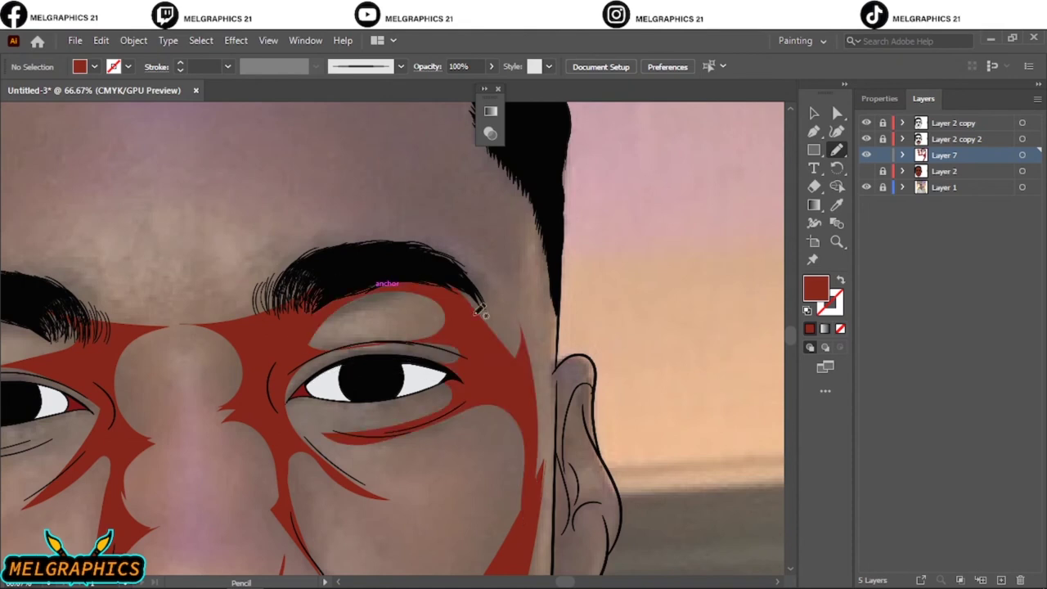
{"action": "left_click_drag", "start_coordinate": [534, 344], "coordinate": [514, 421]}
{"action": "left_click_drag", "start_coordinate": [514, 517], "coordinate": [512, 530]}
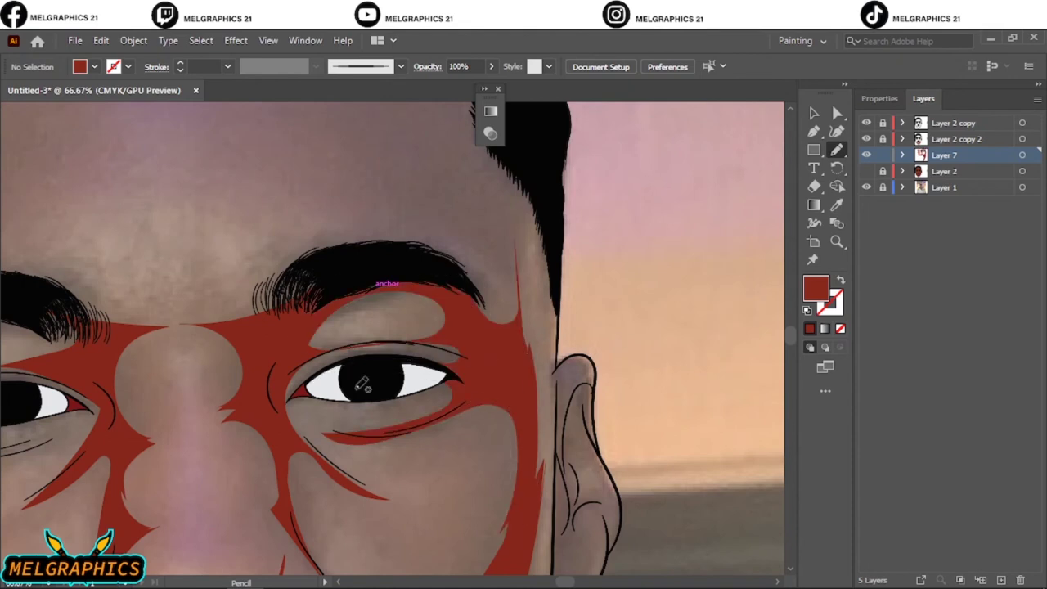
{"action": "left_click_drag", "start_coordinate": [366, 344], "coordinate": [376, 395]}
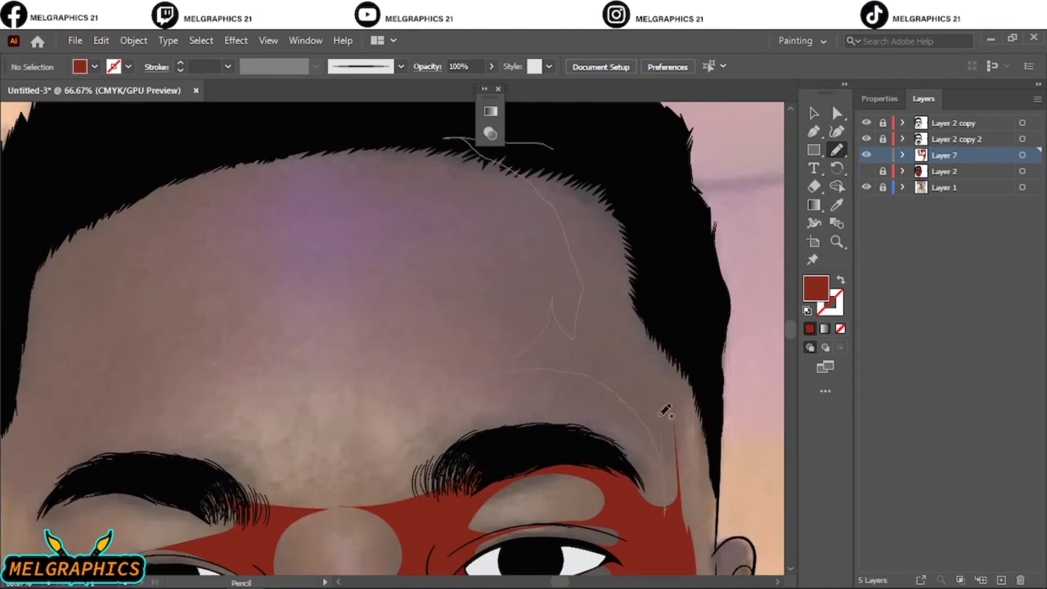
{"action": "left_click_drag", "start_coordinate": [665, 411], "coordinate": [512, 151]}
{"action": "key", "text": "ctrl+0"}
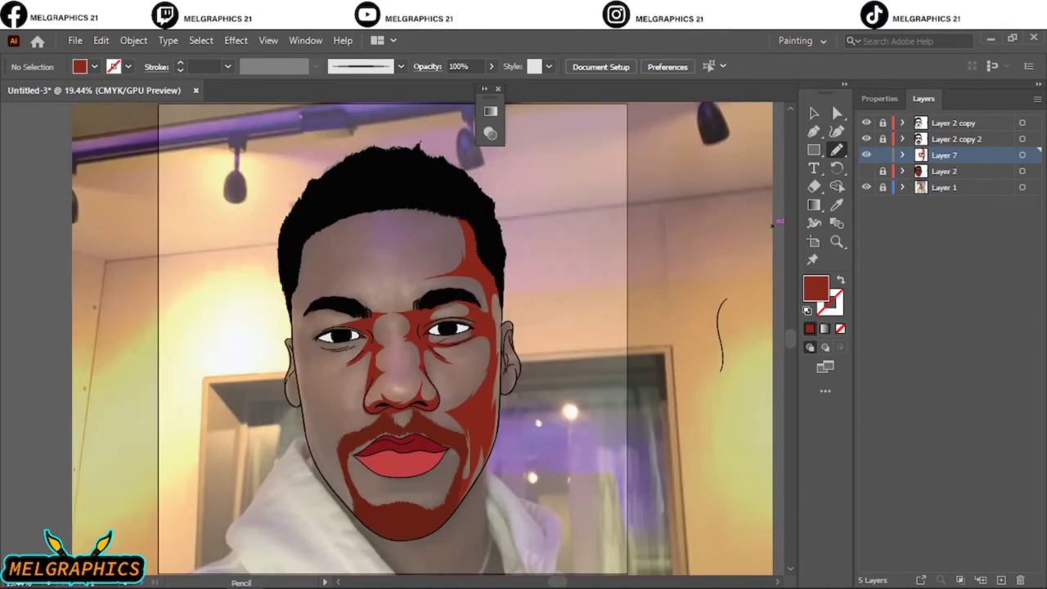
{"action": "left_click", "coordinate": [867, 188]}
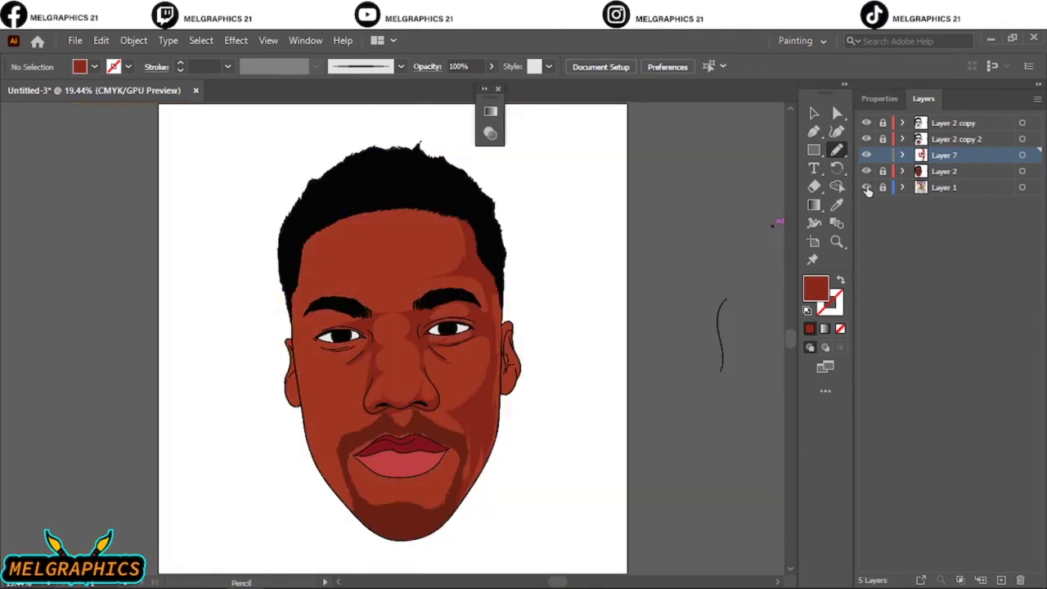
Trace beard shadows along the left jaw and around the chin and lips.
{"action": "left_click", "coordinate": [867, 188]}
{"action": "left_click", "coordinate": [867, 171]}
{"action": "key", "text": "ctrl+1"}
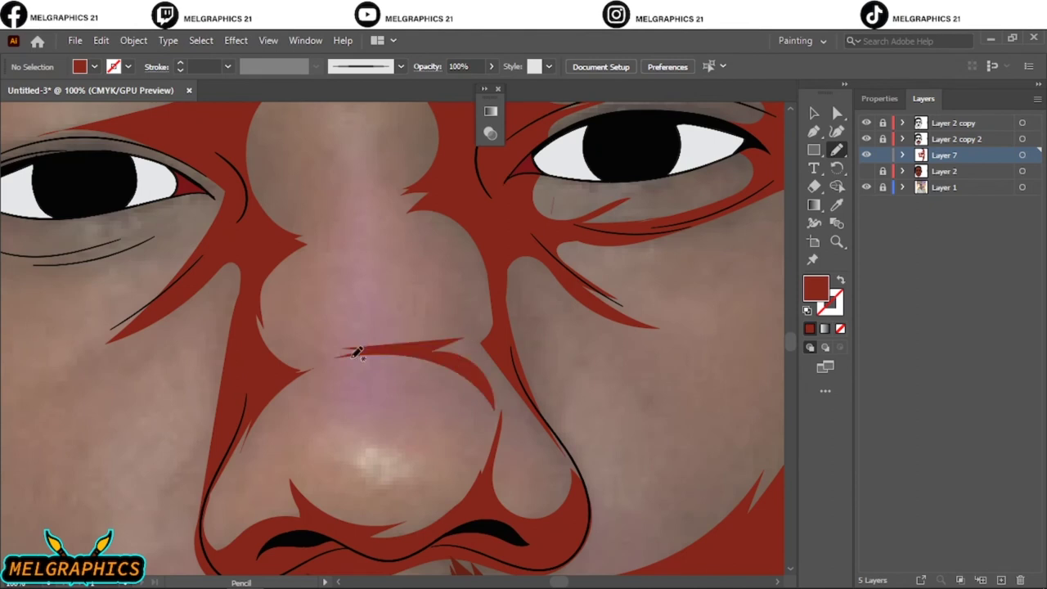
{"action": "key", "text": "ctrl+0"}
{"action": "left_click", "coordinate": [867, 171]}
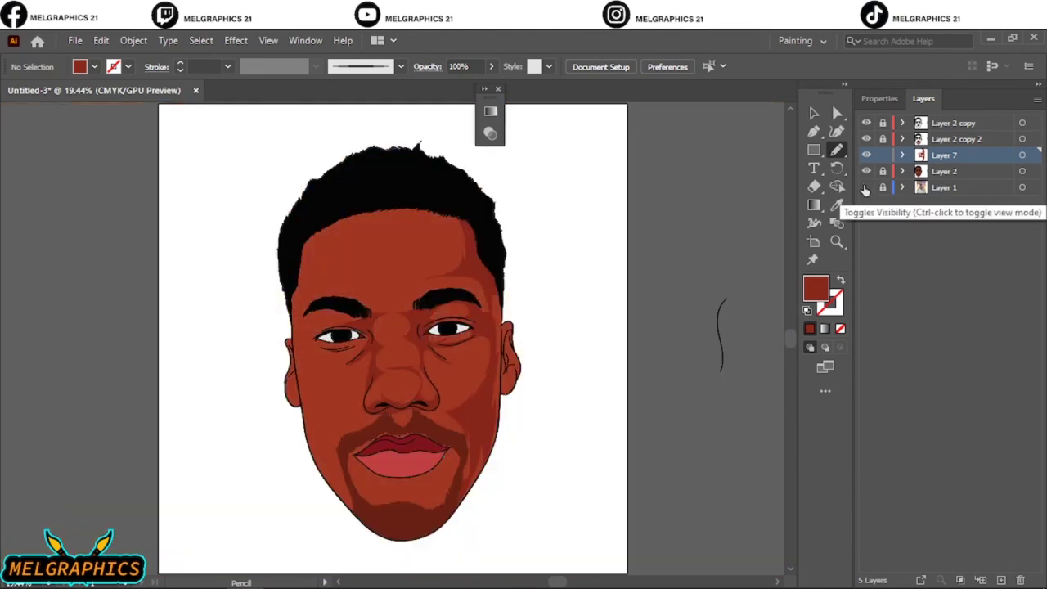
{"action": "left_click", "coordinate": [866, 188]}
{"action": "left_click", "coordinate": [867, 171]}
{"action": "scroll", "coordinate": [326, 495], "scroll_direction": "up", "scroll_amount": 3}
{"action": "left_click_drag", "start_coordinate": [343, 435], "coordinate": [301, 335]}
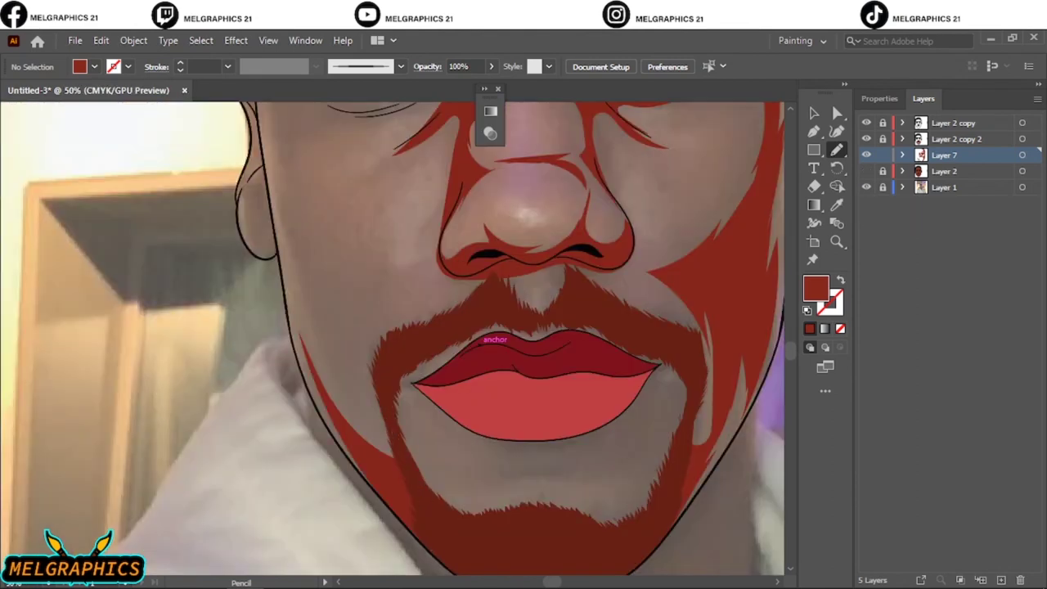
{"action": "left_click_drag", "start_coordinate": [552, 509], "coordinate": [696, 386]}
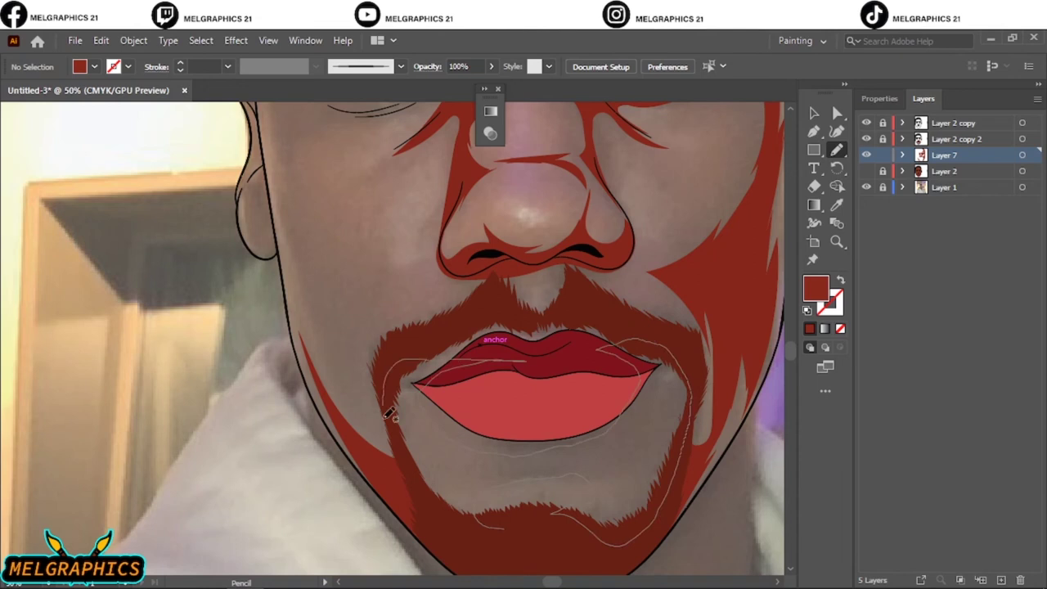
{"action": "left_click_drag", "start_coordinate": [520, 452], "coordinate": [388, 409]}
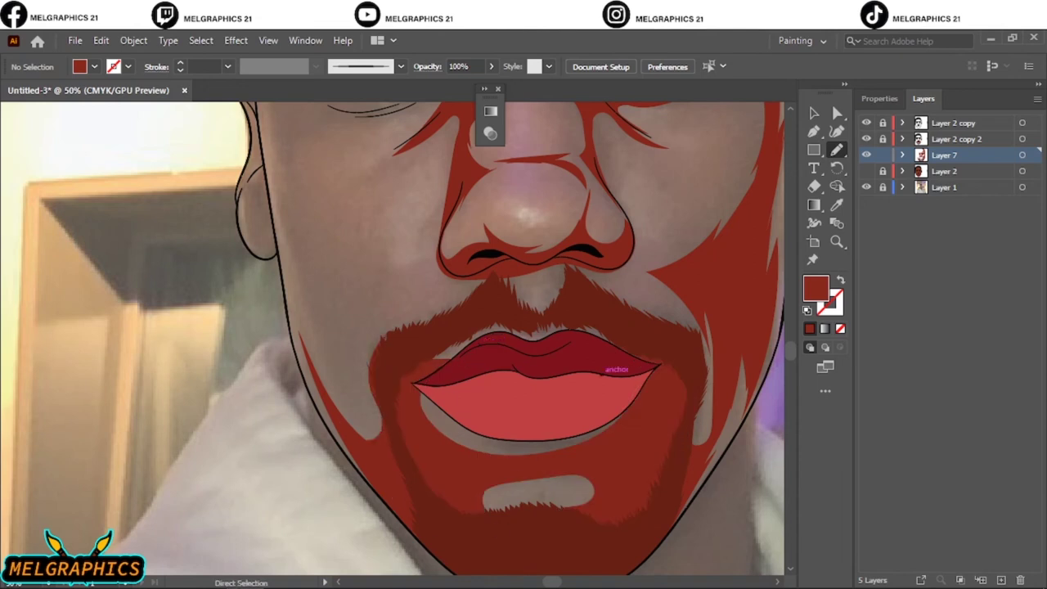
Add red shadow shapes over the left cheek, jaw and around the eye.
{"action": "key", "text": "ctrl+0"}
{"action": "left_click", "coordinate": [866, 171]}
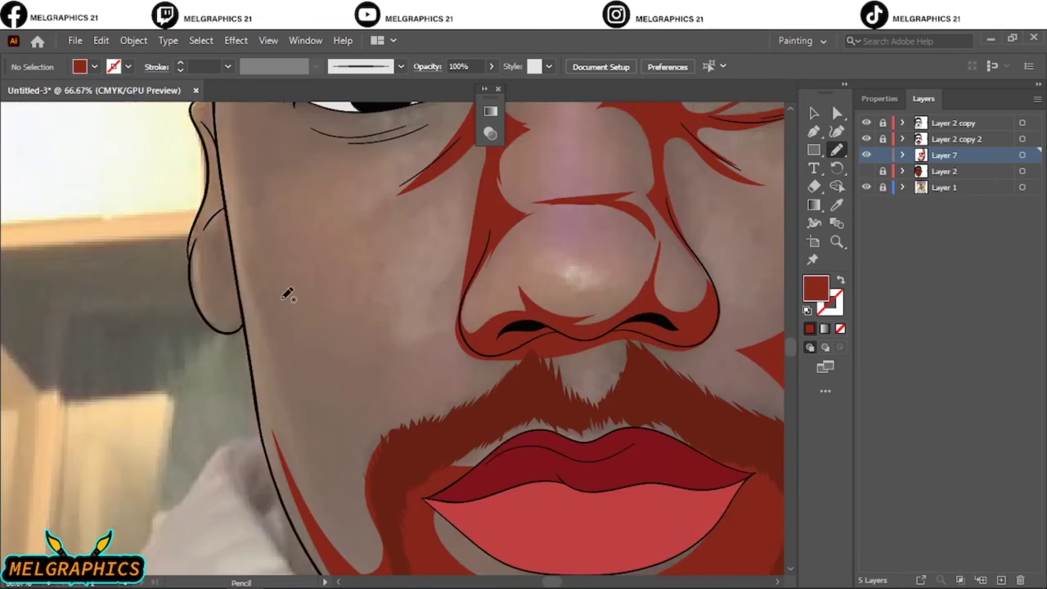
{"action": "left_click_drag", "start_coordinate": [370, 411], "coordinate": [429, 444]}
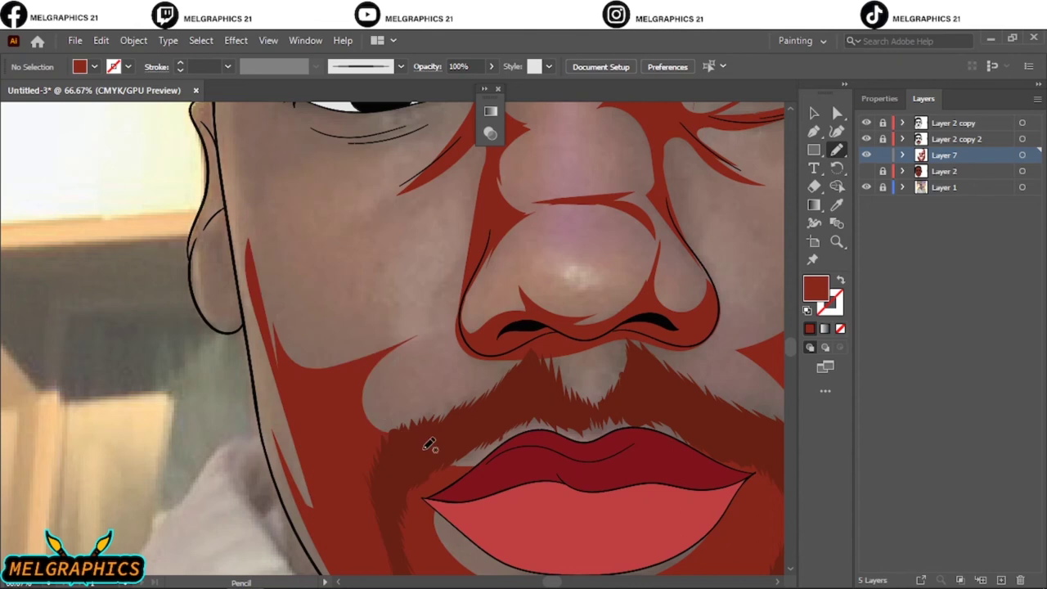
{"action": "left_click_drag", "start_coordinate": [254, 246], "coordinate": [440, 429]}
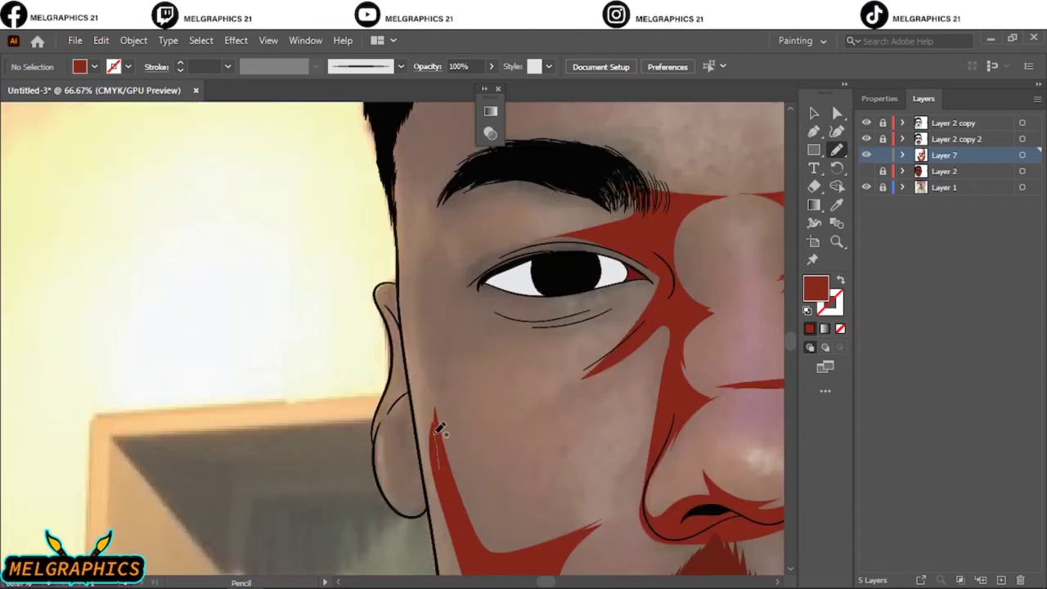
{"action": "left_click_drag", "start_coordinate": [449, 488], "coordinate": [445, 479]}
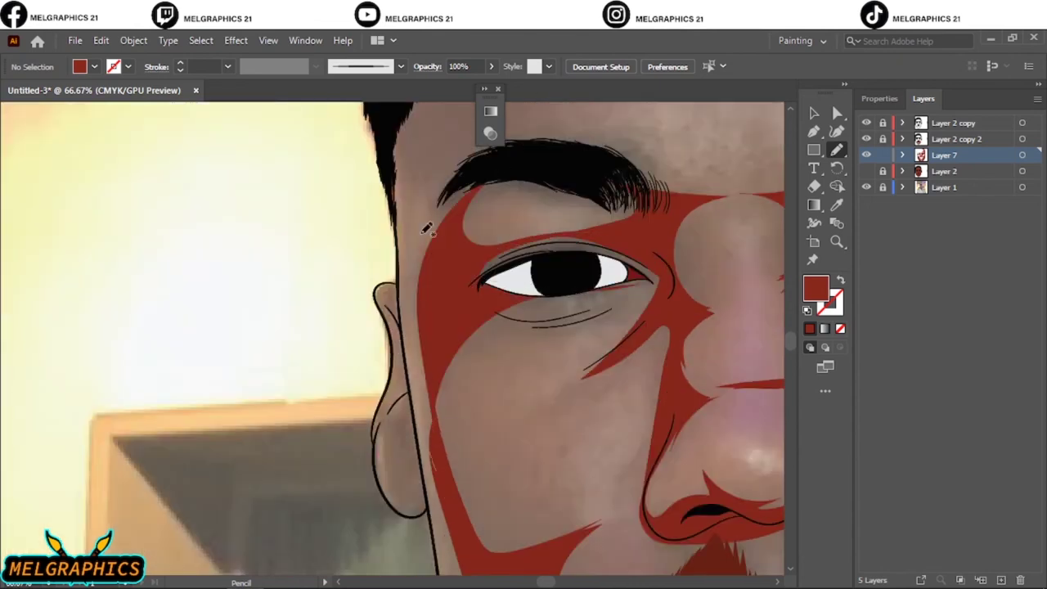
{"action": "mouse_move", "coordinate": [507, 535]}
{"action": "left_mouse_down"}
{"action": "mouse_move", "coordinate": [467, 498]}
{"action": "mouse_move", "coordinate": [474, 421]}
{"action": "left_mouse_up"}
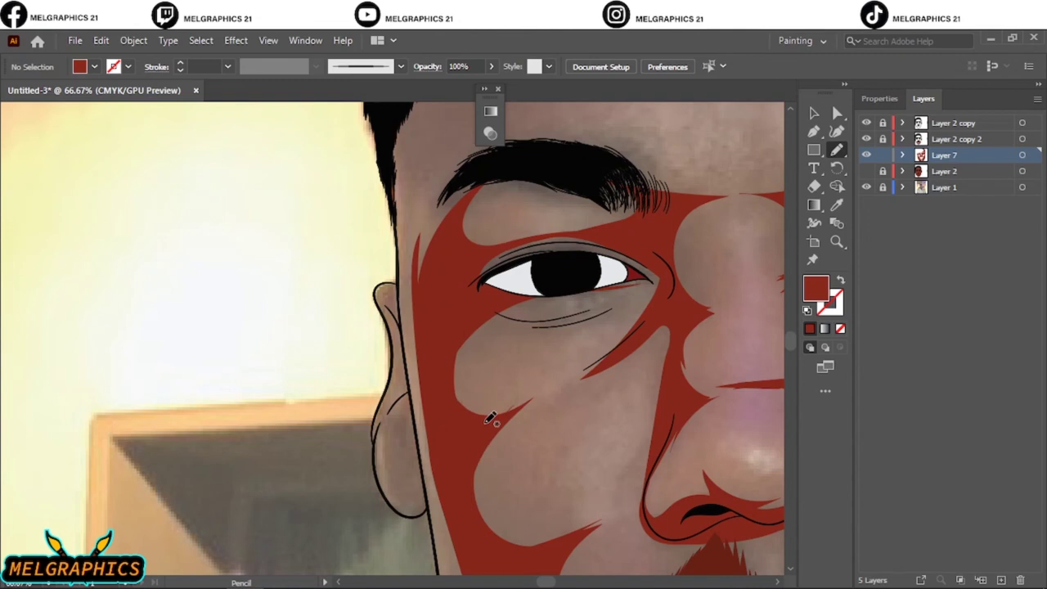
Draw forehead shadows along the hairline and over the upper right forehead.
{"action": "key", "text": "ctrl+0"}
{"action": "left_click", "coordinate": [867, 171]}
{"action": "left_click", "coordinate": [867, 187]}
{"action": "left_click", "coordinate": [866, 187]}
{"action": "left_click", "coordinate": [867, 171]}
{"action": "scroll", "coordinate": [327, 274], "scroll_direction": "up", "scroll_amount": 3}
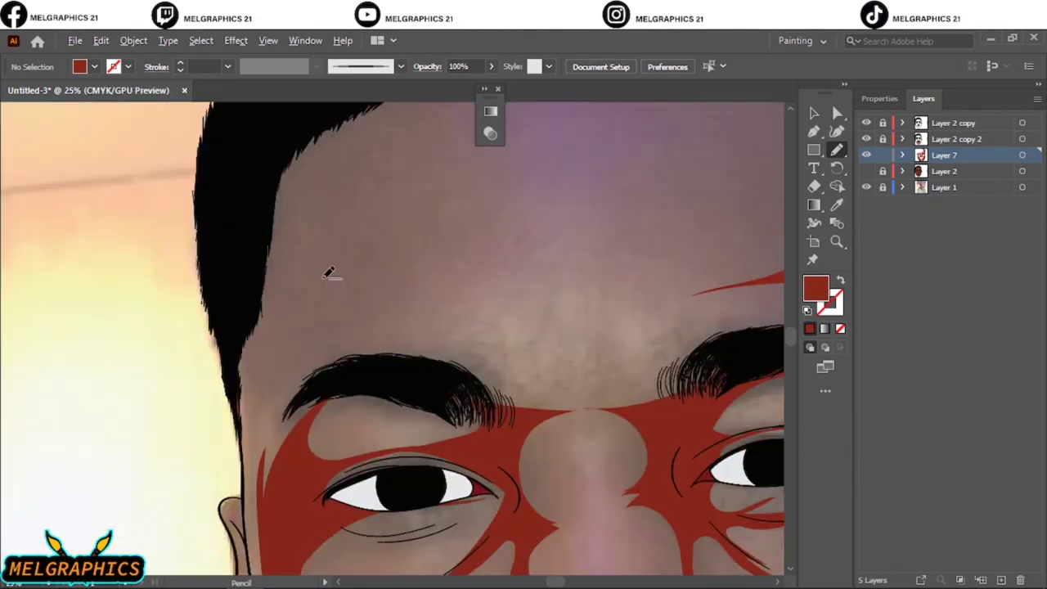
{"action": "left_click_drag", "start_coordinate": [266, 324], "coordinate": [425, 110]}
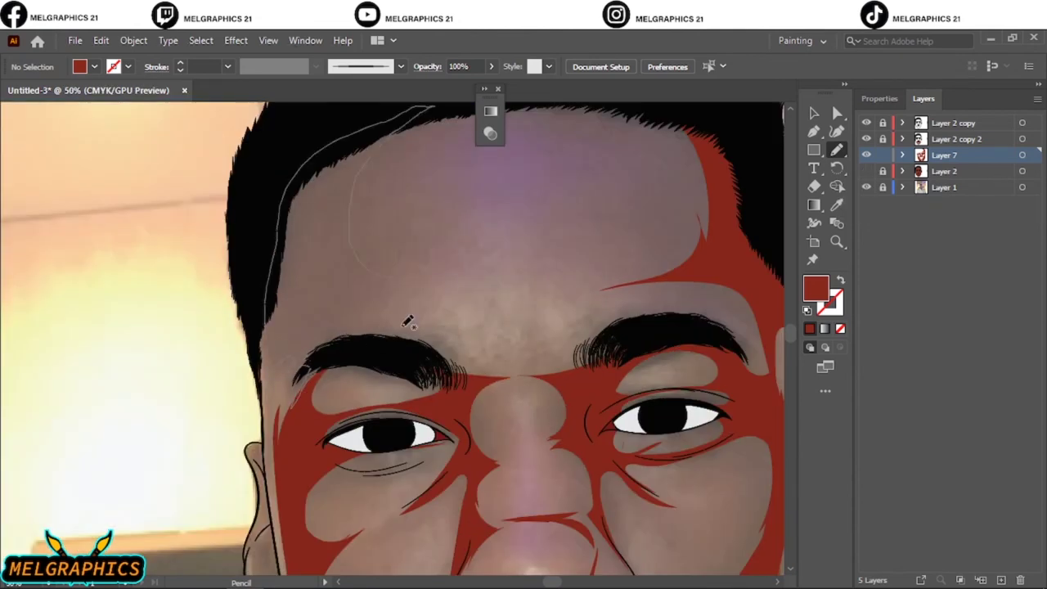
{"action": "left_click_drag", "start_coordinate": [344, 366], "coordinate": [289, 347]}
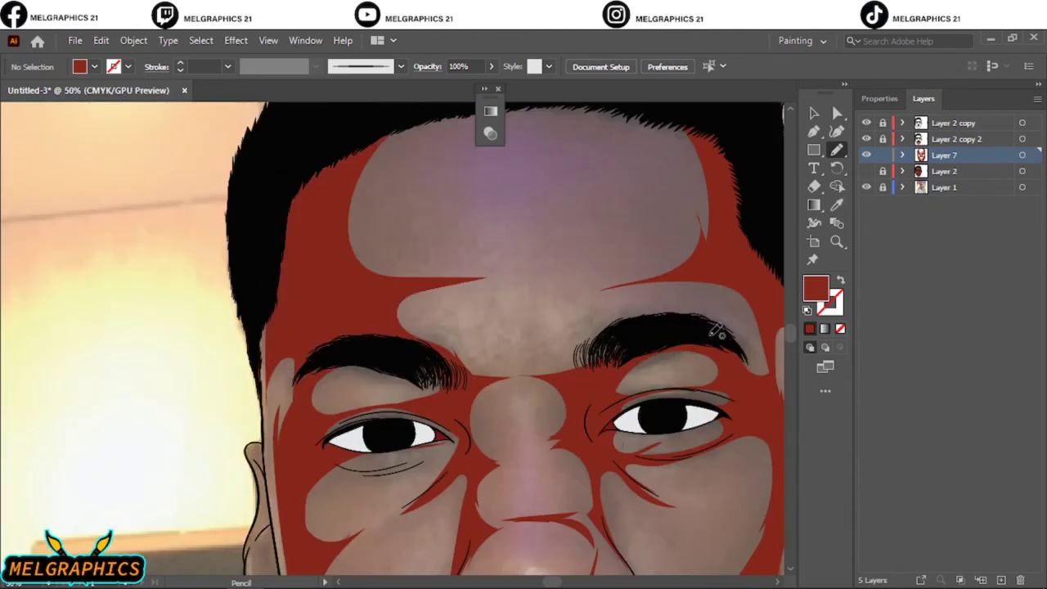
{"action": "left_click_drag", "start_coordinate": [708, 346], "coordinate": [695, 327]}
{"action": "left_click_drag", "start_coordinate": [644, 110], "coordinate": [593, 223]}
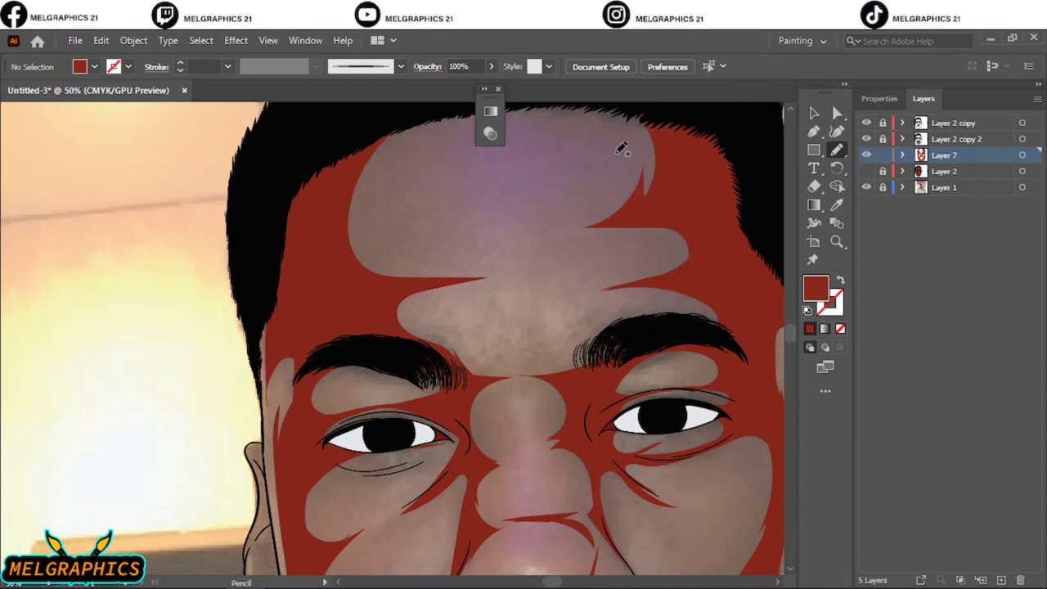
Lock Layer 7, add new Layer 8, and sample the shadow red from the artwork.
{"action": "key", "text": "ctrl+0"}
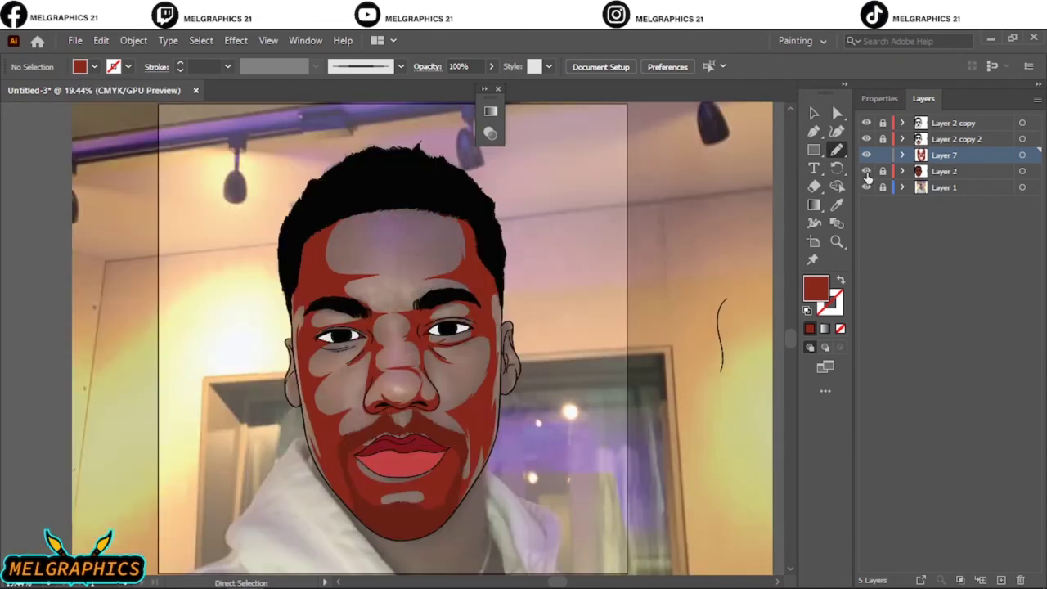
{"action": "left_click", "coordinate": [867, 171]}
{"action": "left_click", "coordinate": [867, 188]}
{"action": "left_click", "coordinate": [882, 155]}
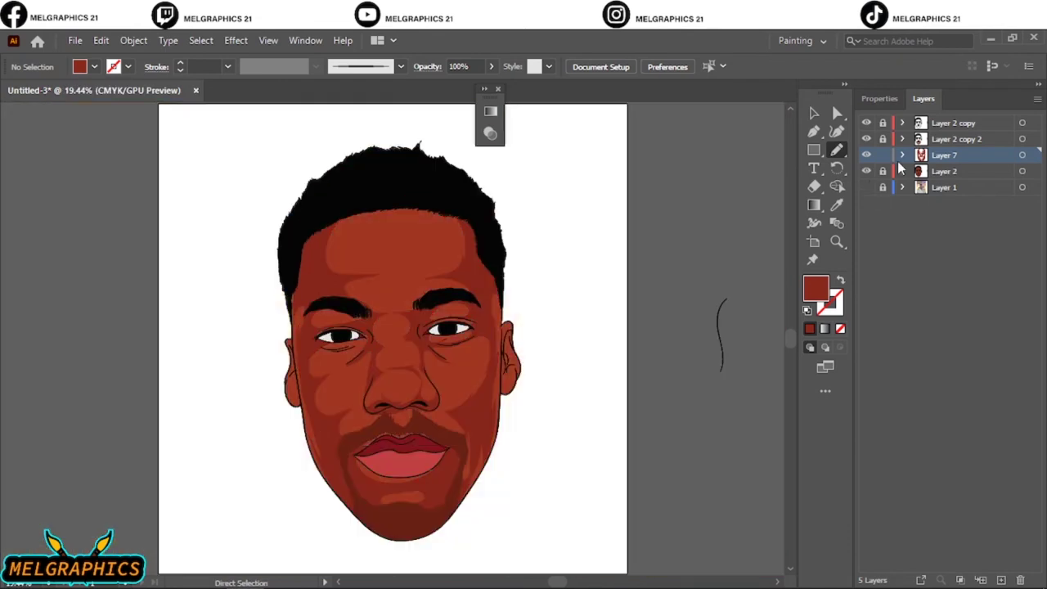
{"action": "left_click", "coordinate": [949, 171]}
{"action": "left_click", "coordinate": [1001, 580]}
{"action": "key", "text": "i"}
{"action": "left_click", "coordinate": [443, 387]}
{"action": "key", "text": "ctrl+plus"}
{"action": "key", "text": "ctrl+plus"}
{"action": "key", "text": "ctrl+plus"}
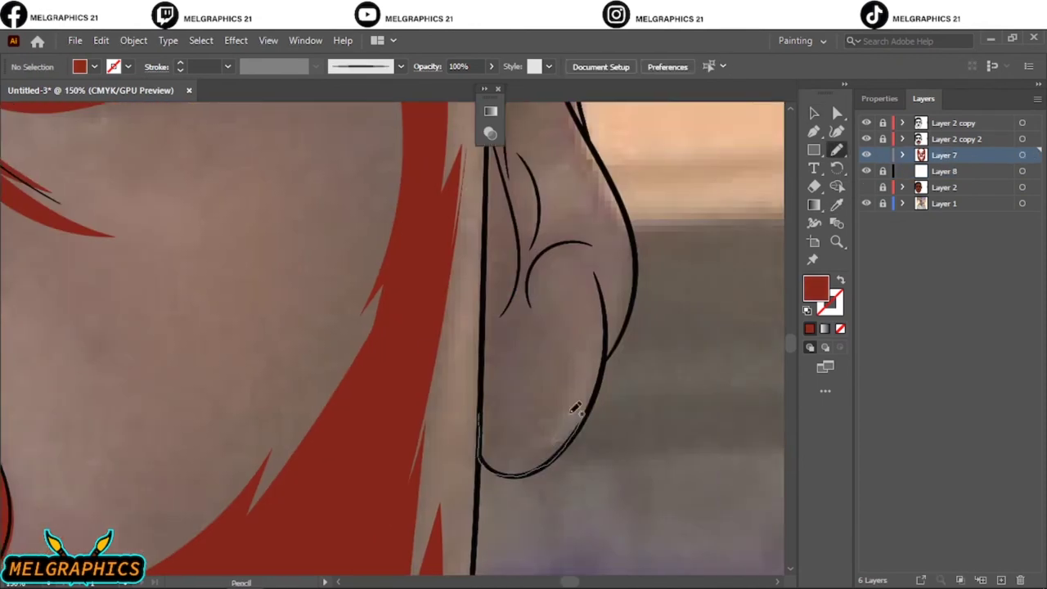
Fill one ear's inside with shadow from its lower part up to the top.
{"action": "left_click_drag", "start_coordinate": [485, 407], "coordinate": [543, 258]}
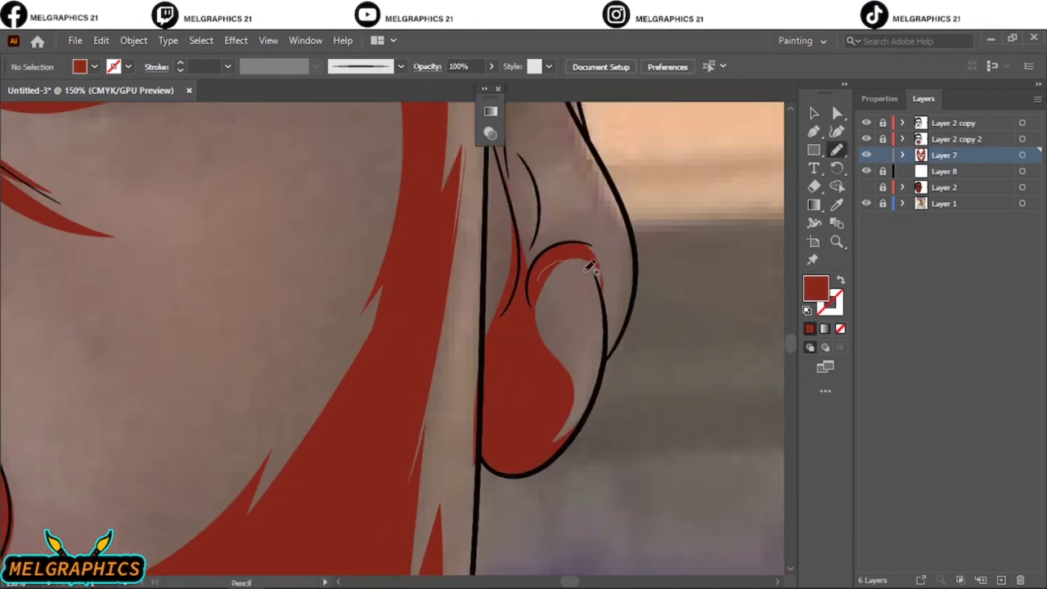
{"action": "scroll", "coordinate": [491, 352], "scroll_direction": "up", "scroll_amount": 1}
{"action": "scroll", "coordinate": [515, 373], "scroll_direction": "up", "scroll_amount": 5}
{"action": "left_click_drag", "start_coordinate": [512, 238], "coordinate": [547, 204]}
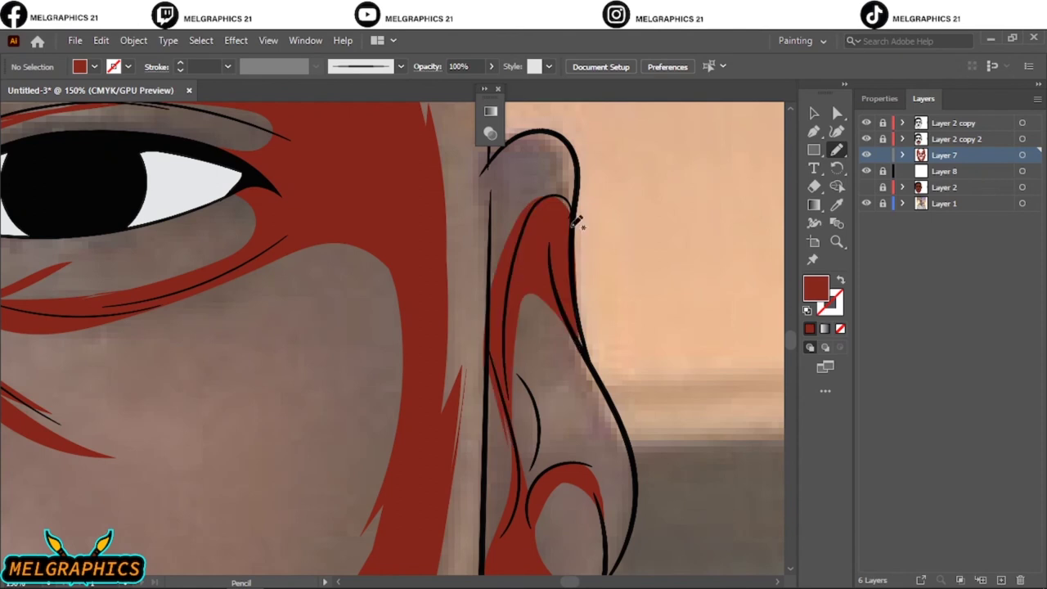
{"action": "scroll", "coordinate": [495, 321], "scroll_direction": "down", "scroll_amount": 4}
{"action": "scroll", "coordinate": [384, 401], "scroll_direction": "up", "scroll_amount": 4}
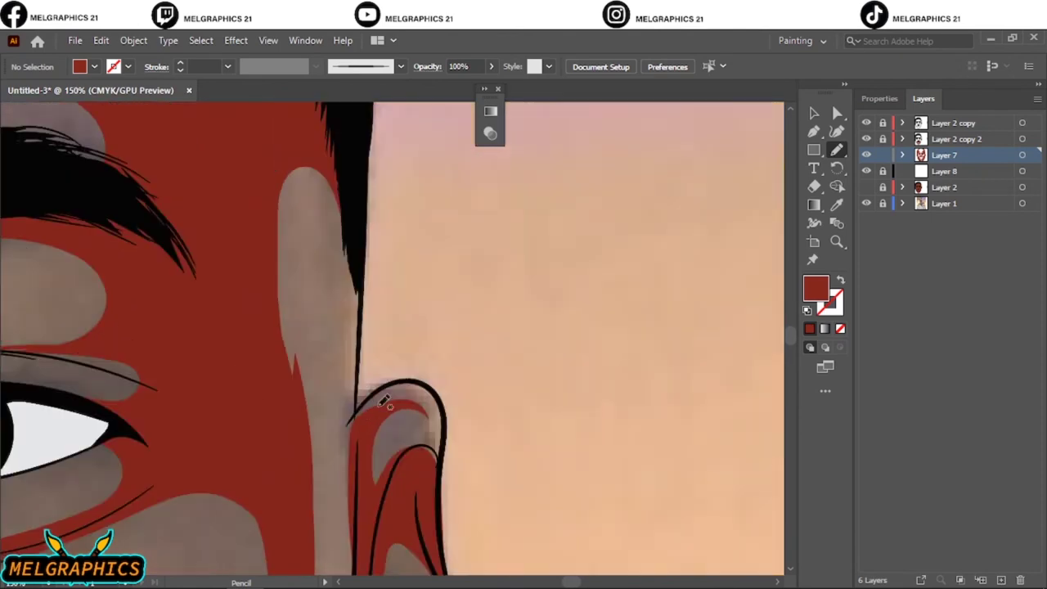
{"action": "scroll", "coordinate": [393, 335], "scroll_direction": "down", "scroll_amount": 4}
{"action": "left_click", "coordinate": [867, 203]}
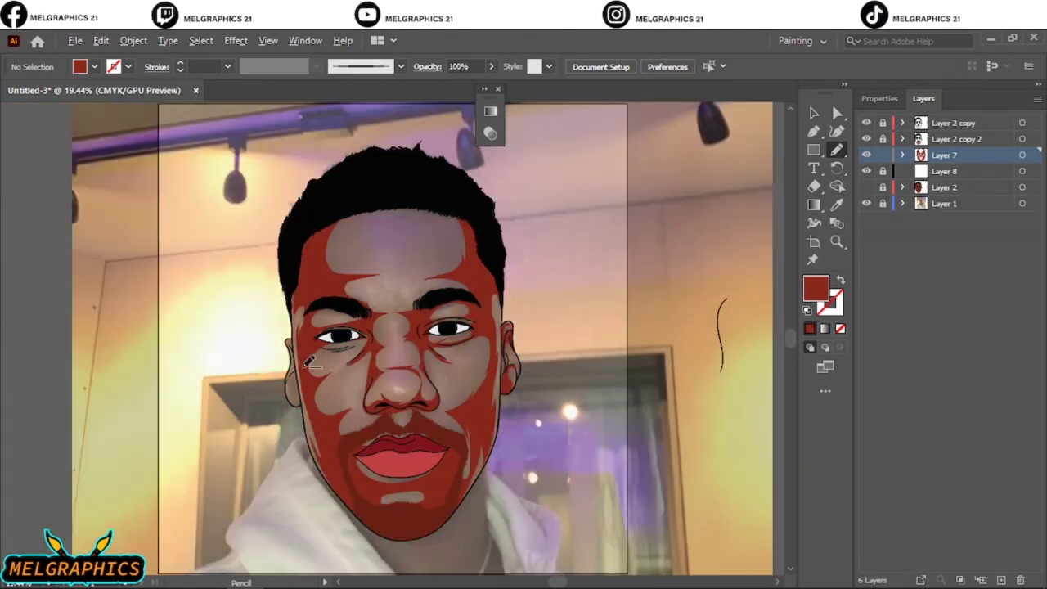
{"action": "scroll", "coordinate": [366, 479], "scroll_direction": "up", "scroll_amount": 3}
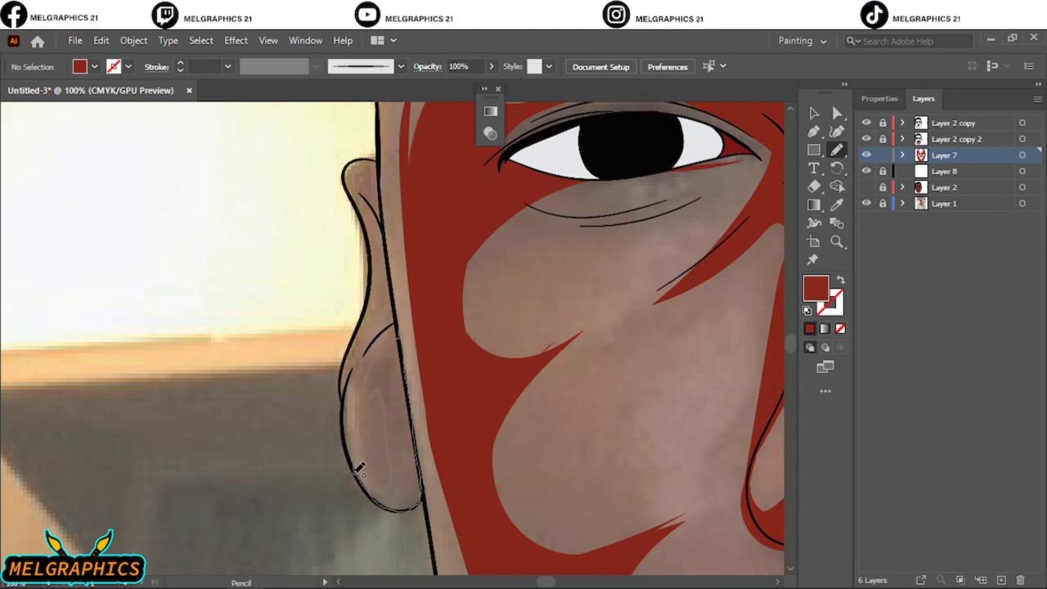
Shade the other ear's inside and the gaps between ear and face contour.
{"action": "left_click_drag", "start_coordinate": [358, 468], "coordinate": [403, 358]}
{"action": "left_click_drag", "start_coordinate": [395, 259], "coordinate": [398, 331]}
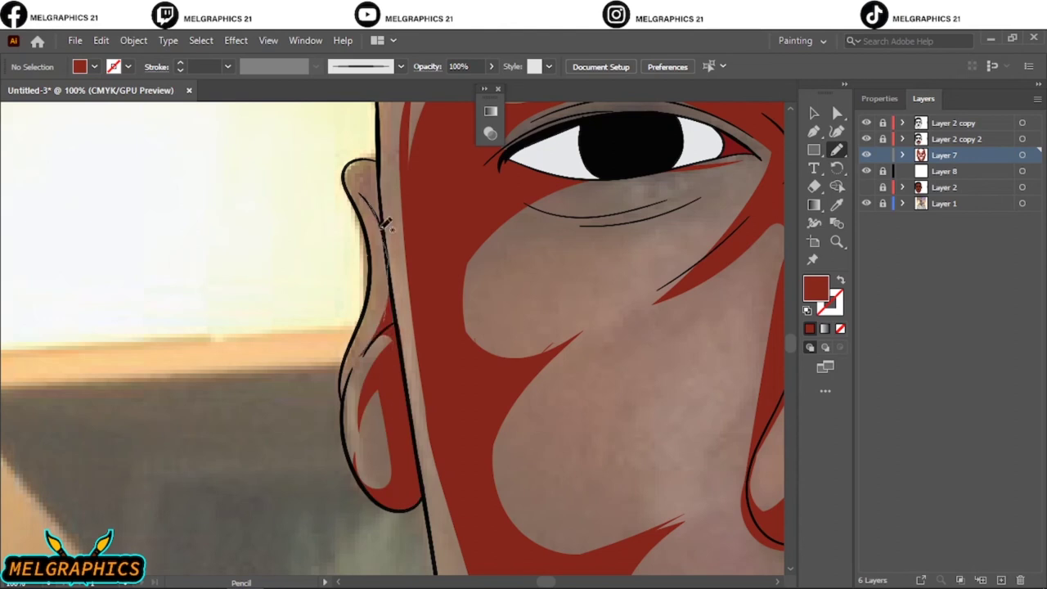
{"action": "left_click_drag", "start_coordinate": [382, 226], "coordinate": [381, 194]}
{"action": "key", "text": "ctrl+0"}
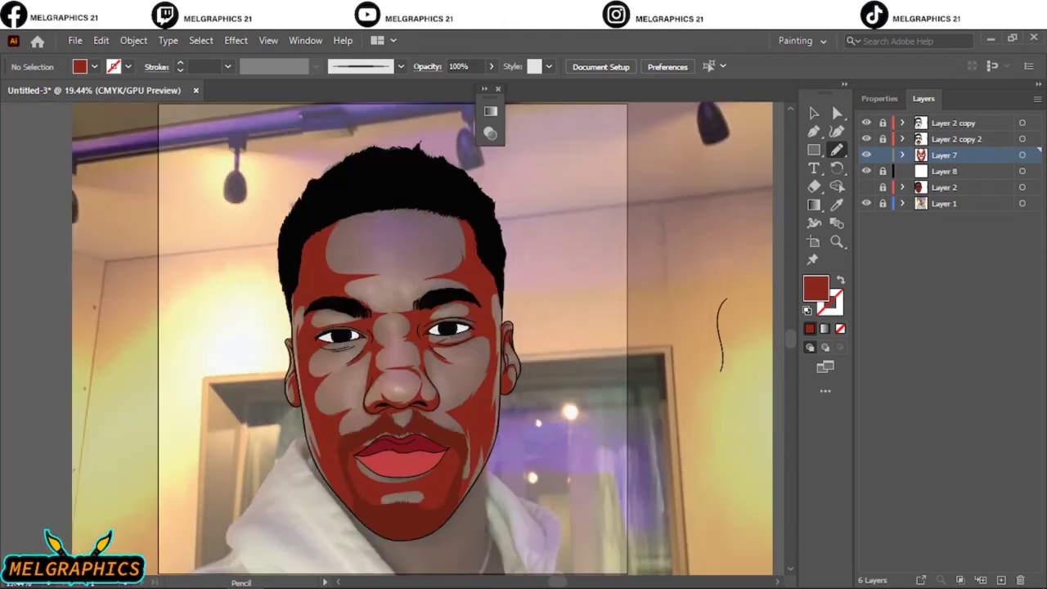
{"action": "left_click", "coordinate": [866, 203]}
Make the shading layer active and sample the red shadow fill colour.
{"action": "left_click", "coordinate": [957, 170]}
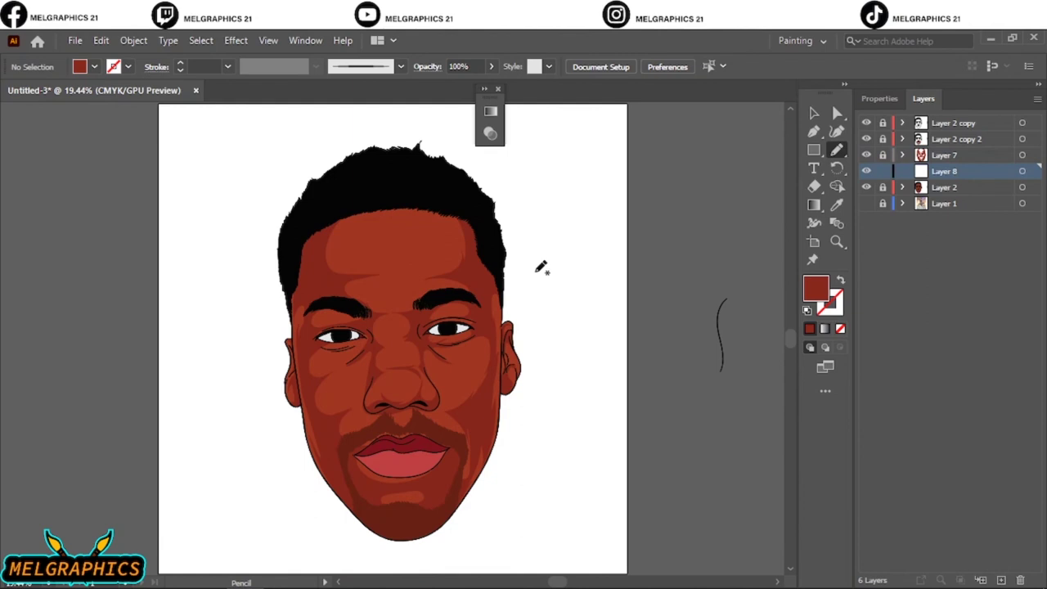
{"action": "key", "text": "i"}
{"action": "double_click", "coordinate": [815, 288]}
{"action": "key", "text": "Return"}
{"action": "scroll", "coordinate": [483, 243], "scroll_direction": "up", "scroll_amount": 3}
Draw red shadow strips along the top hairline, left forehead edge and nose bridge.
{"action": "key", "text": "n"}
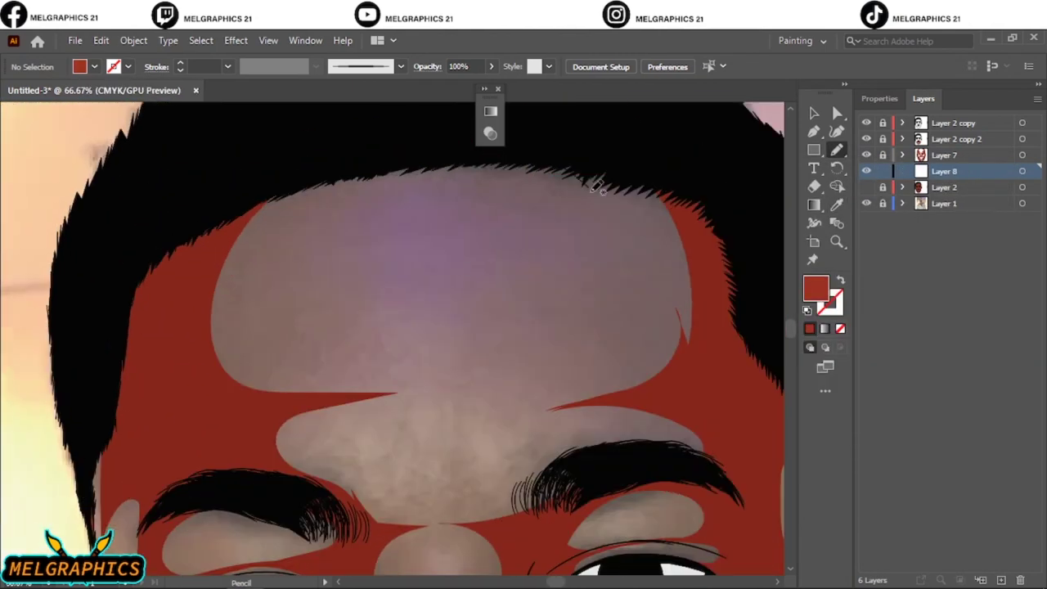
{"action": "mouse_move", "coordinate": [585, 178]}
{"action": "left_mouse_down"}
{"action": "mouse_move", "coordinate": [511, 405]}
{"action": "mouse_move", "coordinate": [586, 180]}
{"action": "left_mouse_up"}
{"action": "mouse_move", "coordinate": [293, 196]}
{"action": "left_mouse_down"}
{"action": "mouse_move", "coordinate": [192, 227]}
{"action": "mouse_move", "coordinate": [270, 205]}
{"action": "left_mouse_up"}
{"action": "mouse_move", "coordinate": [274, 200]}
{"action": "left_mouse_down"}
{"action": "mouse_move", "coordinate": [430, 173]}
{"action": "mouse_move", "coordinate": [584, 171]}
{"action": "left_mouse_up"}
{"action": "mouse_move", "coordinate": [441, 393]}
{"action": "left_mouse_down"}
{"action": "mouse_move", "coordinate": [423, 504]}
{"action": "mouse_move", "coordinate": [554, 401]}
{"action": "left_mouse_up"}
{"action": "mouse_move", "coordinate": [351, 458]}
{"action": "left_mouse_down"}
{"action": "mouse_move", "coordinate": [416, 477]}
{"action": "mouse_move", "coordinate": [381, 485]}
{"action": "mouse_move", "coordinate": [428, 484]}
{"action": "mouse_move", "coordinate": [446, 429]}
{"action": "left_mouse_up"}
{"action": "left_click_drag", "start_coordinate": [327, 417], "coordinate": [474, 379]}
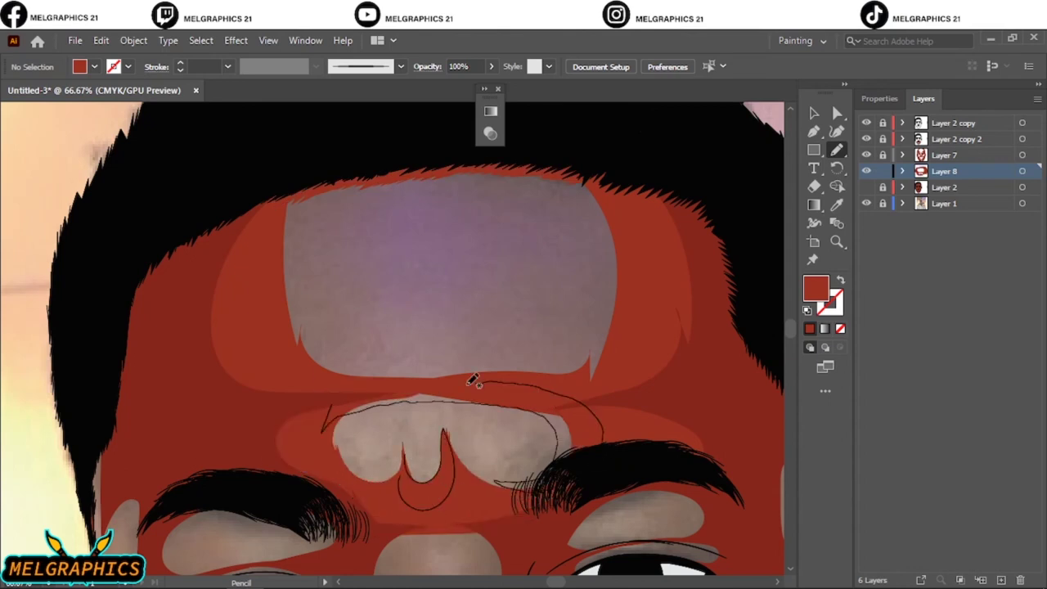
{"action": "left_click_drag", "start_coordinate": [335, 446], "coordinate": [361, 413]}
Compare against the base skin layer and draw a curved forehead shadow.
{"action": "key", "text": "ctrl+0"}
{"action": "left_click", "coordinate": [867, 187]}
{"action": "left_click", "coordinate": [866, 203]}
{"action": "scroll", "coordinate": [374, 216], "scroll_direction": "up", "scroll_amount": 5}
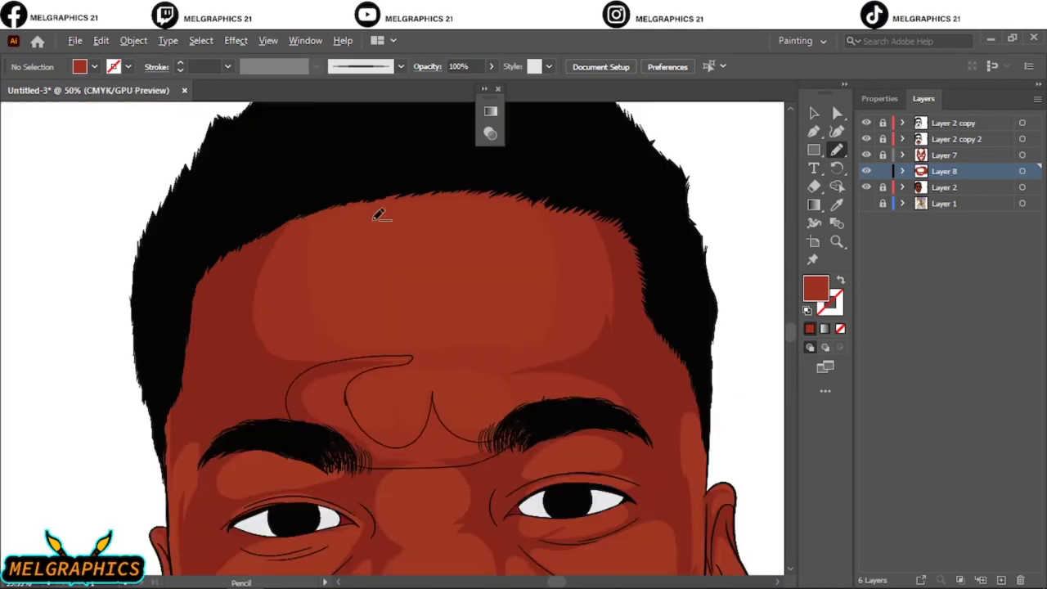
{"action": "mouse_move", "coordinate": [512, 439]}
{"action": "left_mouse_down"}
{"action": "mouse_move", "coordinate": [600, 347]}
{"action": "mouse_move", "coordinate": [515, 220]}
{"action": "left_mouse_up"}
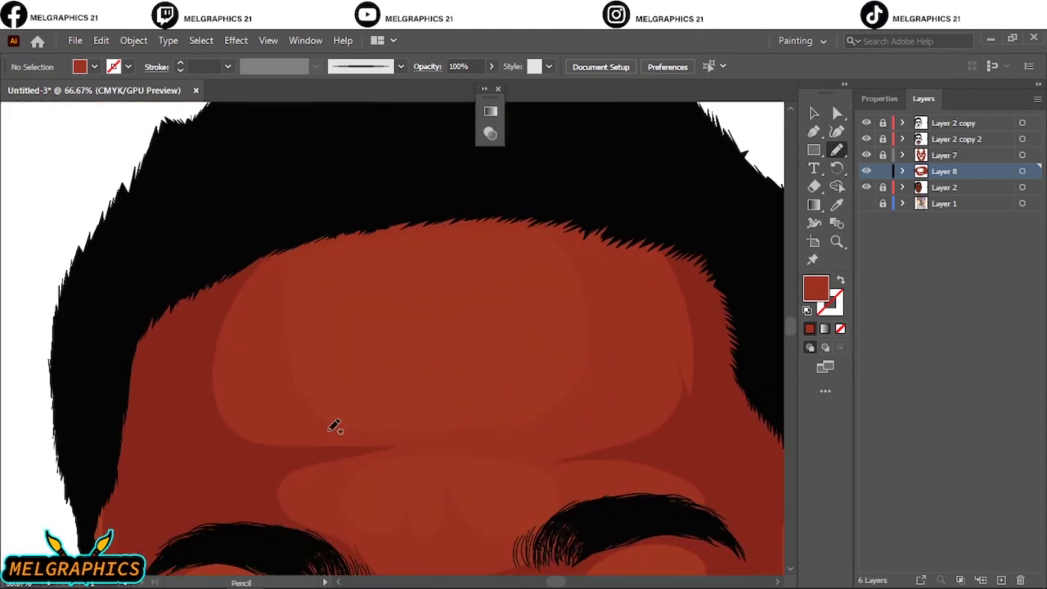
Trace a second shadow around the nose bridge.
{"action": "key", "text": "ctrl+0"}
{"action": "left_click", "coordinate": [866, 187]}
{"action": "scroll", "coordinate": [415, 332], "scroll_direction": "up", "scroll_amount": 5}
{"action": "left_click_drag", "start_coordinate": [321, 138], "coordinate": [205, 175]}
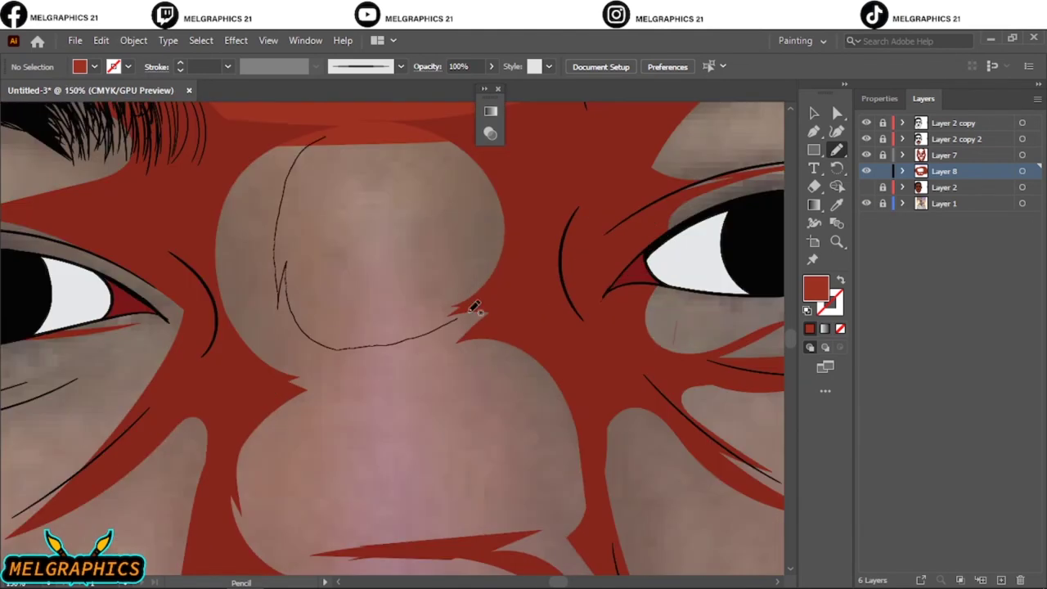
{"action": "mouse_move", "coordinate": [266, 203]}
{"action": "left_mouse_down"}
{"action": "mouse_move", "coordinate": [481, 273]}
{"action": "mouse_move", "coordinate": [269, 285]}
{"action": "left_mouse_up"}
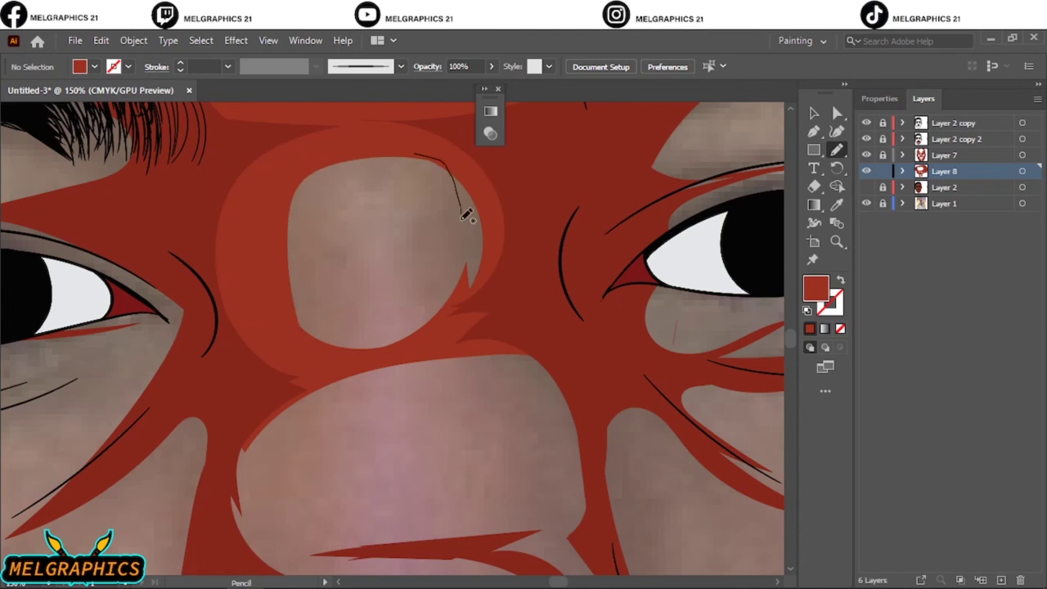
Add shadow strokes on the nose, wrapping both sides of the nose tip.
{"action": "key", "text": "ctrl+0"}
{"action": "left_click", "coordinate": [866, 188]}
{"action": "left_click", "coordinate": [866, 203]}
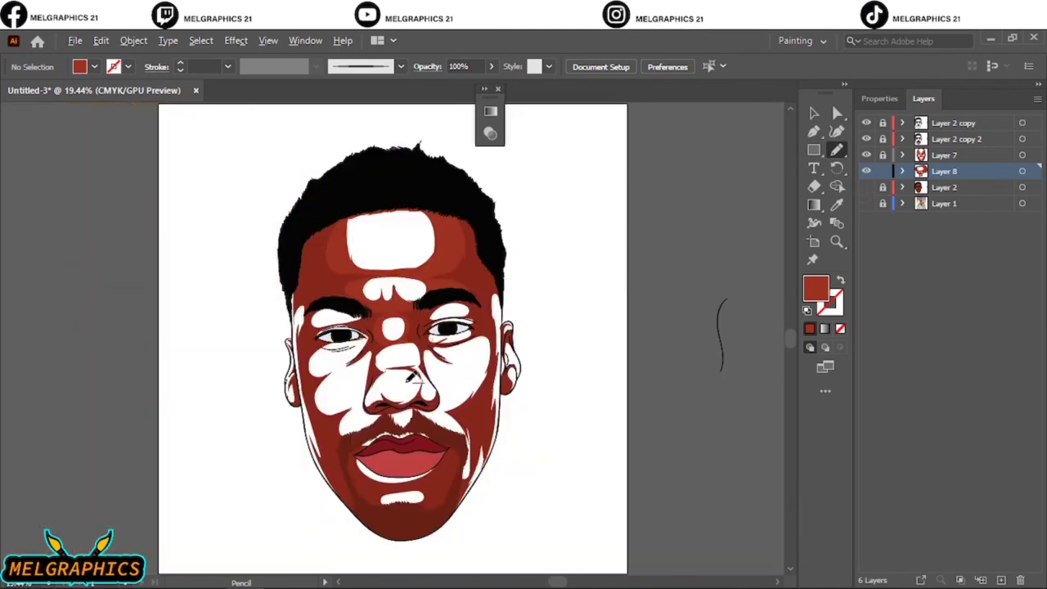
{"action": "left_click", "coordinate": [866, 203]}
{"action": "scroll", "coordinate": [231, 325], "scroll_direction": "up", "scroll_amount": 5}
{"action": "mouse_move", "coordinate": [238, 257]}
{"action": "left_mouse_down"}
{"action": "mouse_move", "coordinate": [231, 325]}
{"action": "mouse_move", "coordinate": [368, 409]}
{"action": "left_mouse_up"}
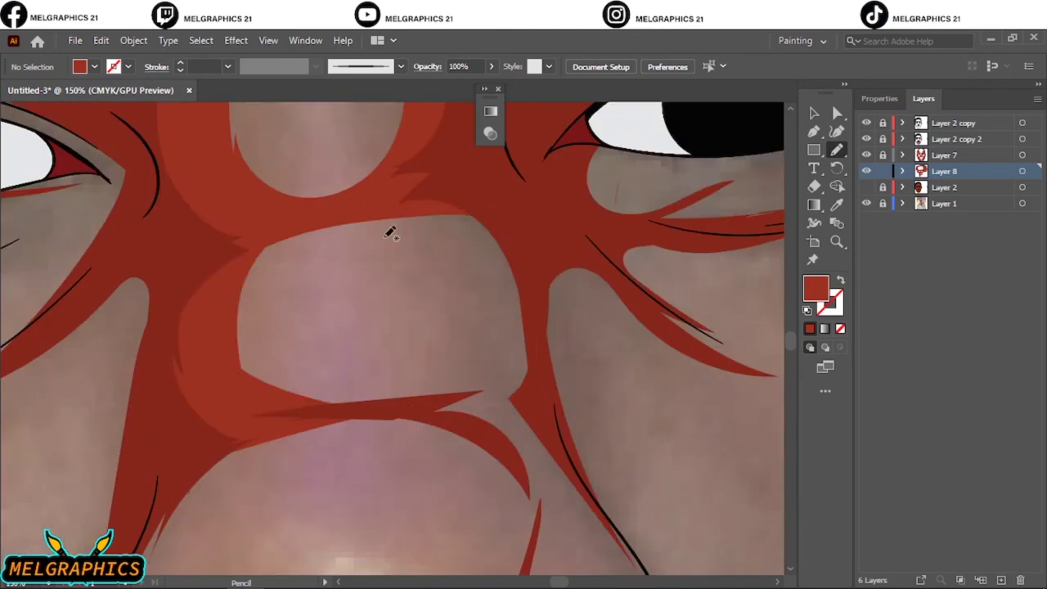
{"action": "mouse_move", "coordinate": [392, 230]}
{"action": "left_mouse_down"}
{"action": "mouse_move", "coordinate": [491, 346]}
{"action": "mouse_move", "coordinate": [458, 418]}
{"action": "left_mouse_up"}
Shade both nostrils and add a red crescent under the nose tip.
{"action": "scroll", "coordinate": [451, 257], "scroll_direction": "down", "scroll_amount": 3}
{"action": "left_click_drag", "start_coordinate": [451, 257], "coordinate": [503, 428]}
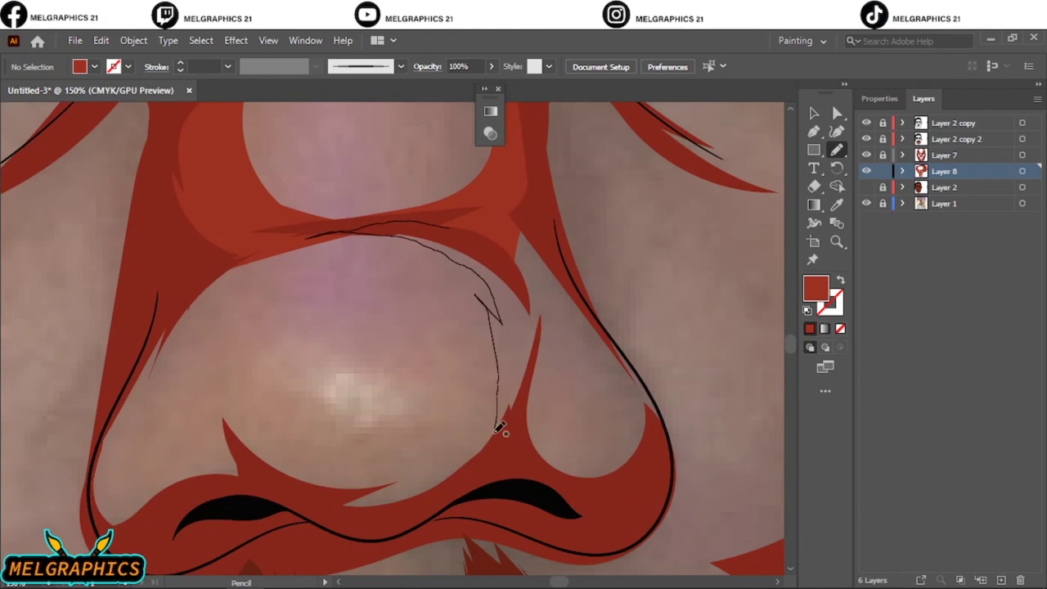
{"action": "left_click_drag", "start_coordinate": [532, 312], "coordinate": [518, 425]}
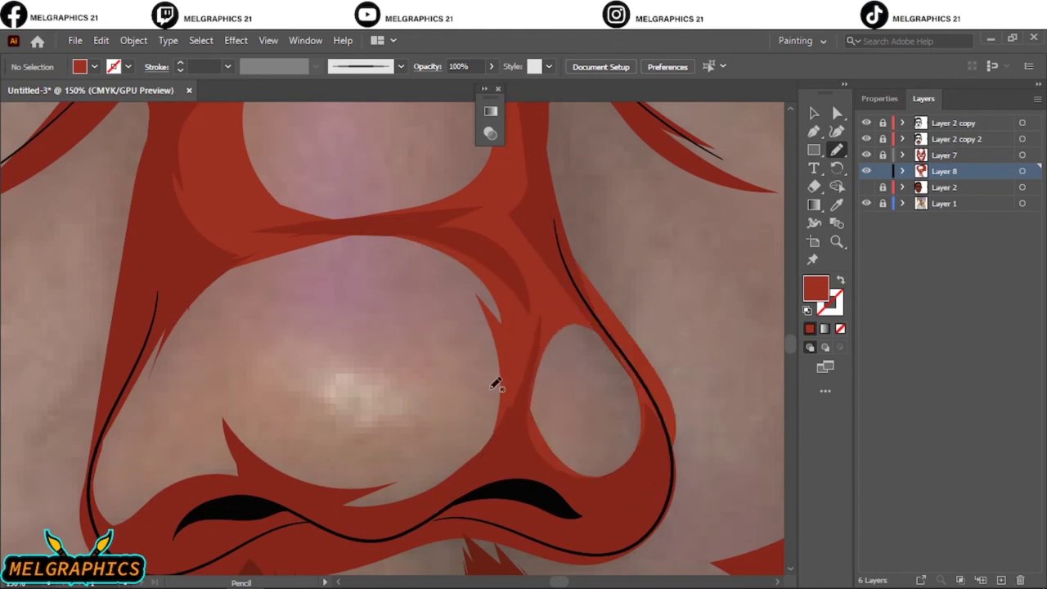
{"action": "left_click_drag", "start_coordinate": [495, 383], "coordinate": [468, 438]}
{"action": "mouse_move", "coordinate": [257, 444]}
{"action": "left_mouse_down"}
{"action": "mouse_move", "coordinate": [112, 441]}
{"action": "mouse_move", "coordinate": [176, 303]}
{"action": "mouse_move", "coordinate": [374, 229]}
{"action": "left_mouse_up"}
Draw shading loops on the cheek and under the left eye.
{"action": "key", "text": "ctrl+0"}
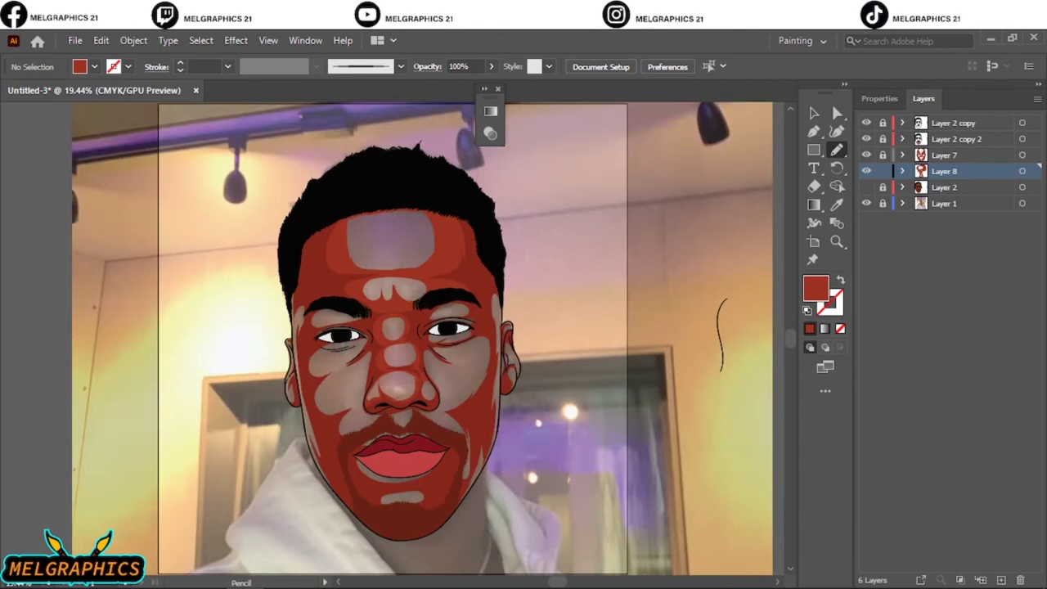
{"action": "left_click", "coordinate": [866, 187]}
{"action": "left_click", "coordinate": [867, 203]}
{"action": "left_click", "coordinate": [866, 187]}
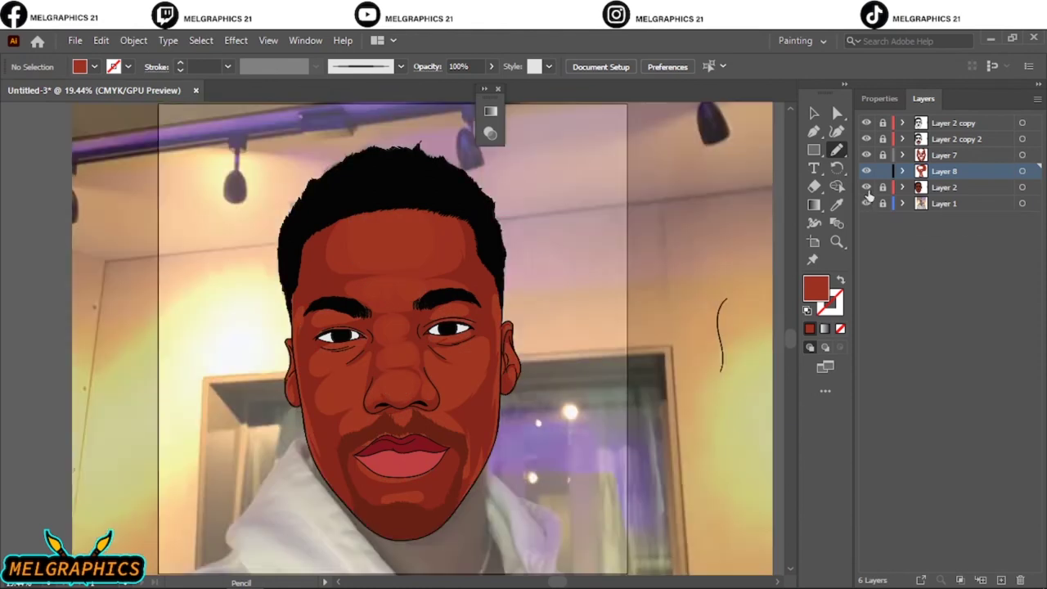
{"action": "scroll", "coordinate": [350, 418], "scroll_direction": "up", "scroll_amount": 4}
{"action": "left_click_drag", "start_coordinate": [426, 385], "coordinate": [412, 343]}
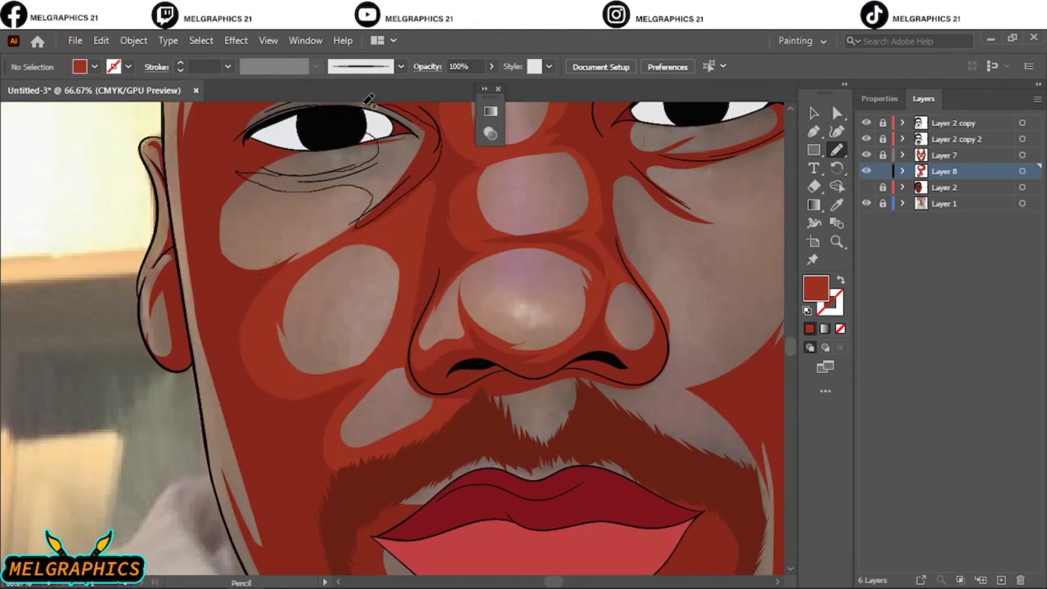
{"action": "left_click_drag", "start_coordinate": [368, 159], "coordinate": [270, 163]}
Draw a darker shading shape around the cheek.
{"action": "key", "text": "ctrl+0"}
{"action": "left_click", "coordinate": [867, 187]}
{"action": "left_click", "coordinate": [866, 202]}
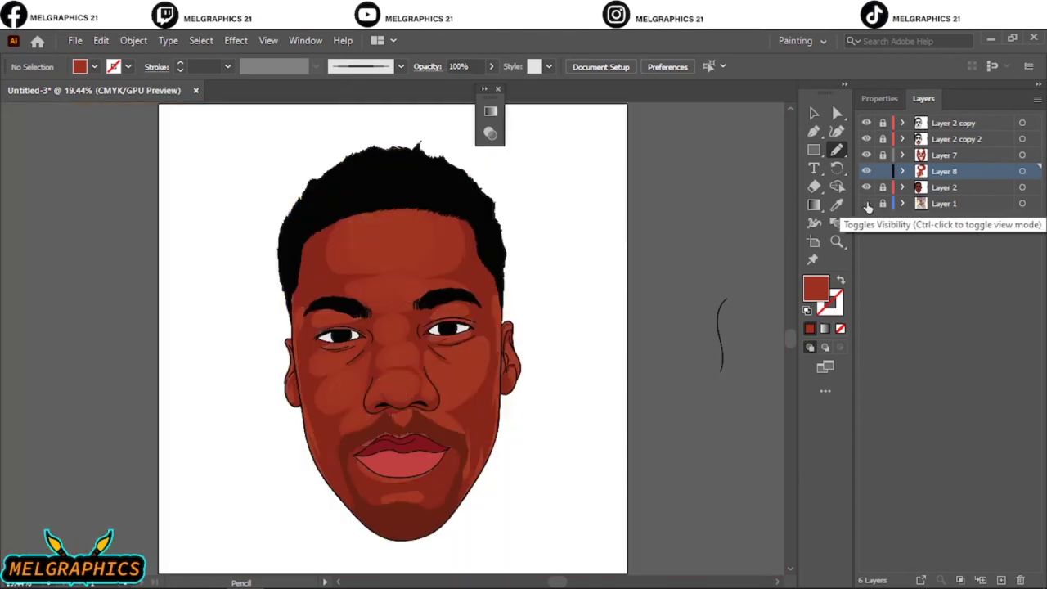
{"action": "left_click", "coordinate": [866, 203]}
{"action": "left_click", "coordinate": [866, 187]}
{"action": "scroll", "coordinate": [456, 393], "scroll_direction": "up", "scroll_amount": 4}
{"action": "left_click_drag", "start_coordinate": [499, 206], "coordinate": [483, 209]}
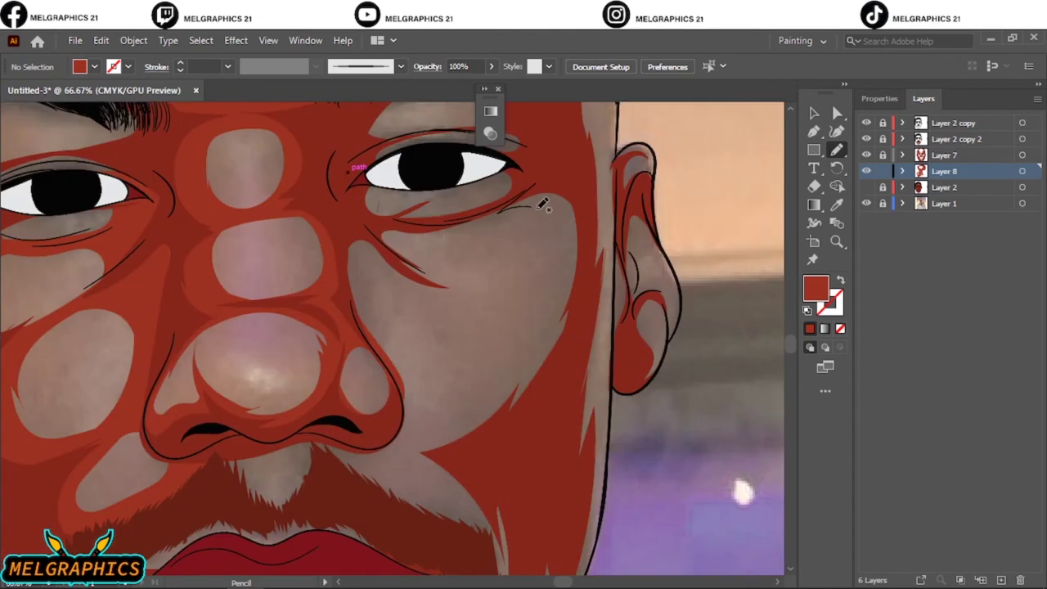
{"action": "left_click_drag", "start_coordinate": [565, 286], "coordinate": [470, 288]}
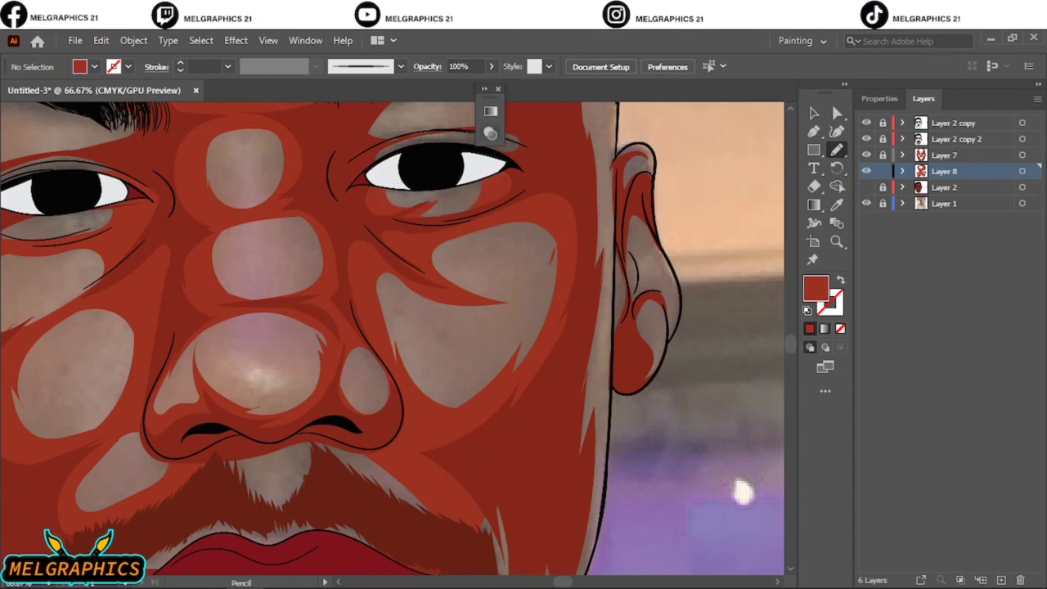
Extend the cheek shading with more strokes down onto the lower cheek.
{"action": "scroll", "coordinate": [397, 182], "scroll_direction": "down", "scroll_amount": 5}
{"action": "left_click", "coordinate": [866, 186]}
{"action": "left_click", "coordinate": [866, 203]}
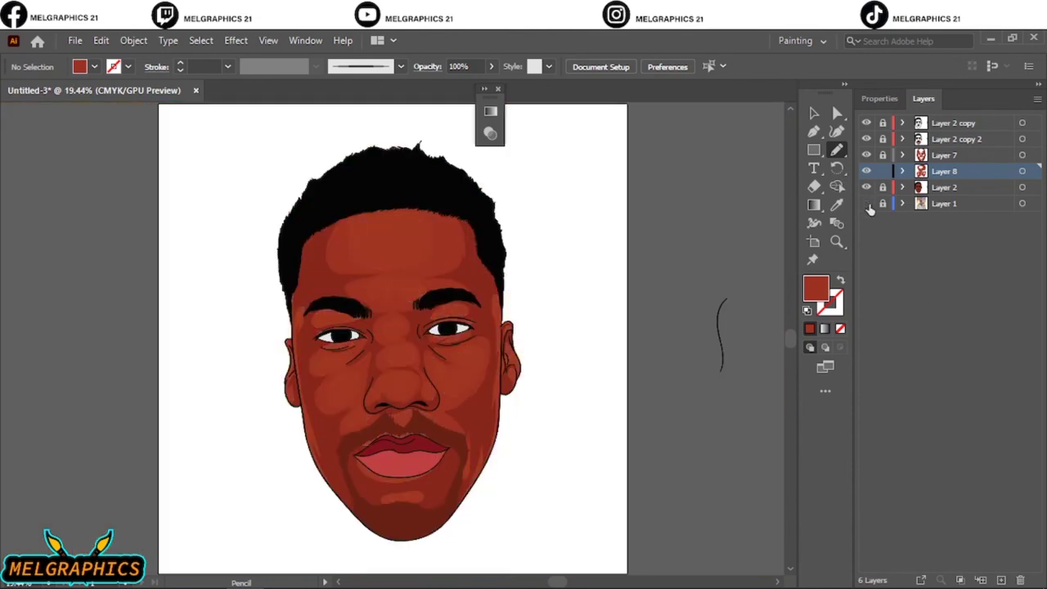
{"action": "left_click", "coordinate": [866, 203]}
{"action": "left_click", "coordinate": [866, 186]}
{"action": "scroll", "coordinate": [513, 199], "scroll_direction": "up", "scroll_amount": 3}
{"action": "scroll", "coordinate": [512, 198], "scroll_direction": "up", "scroll_amount": 5}
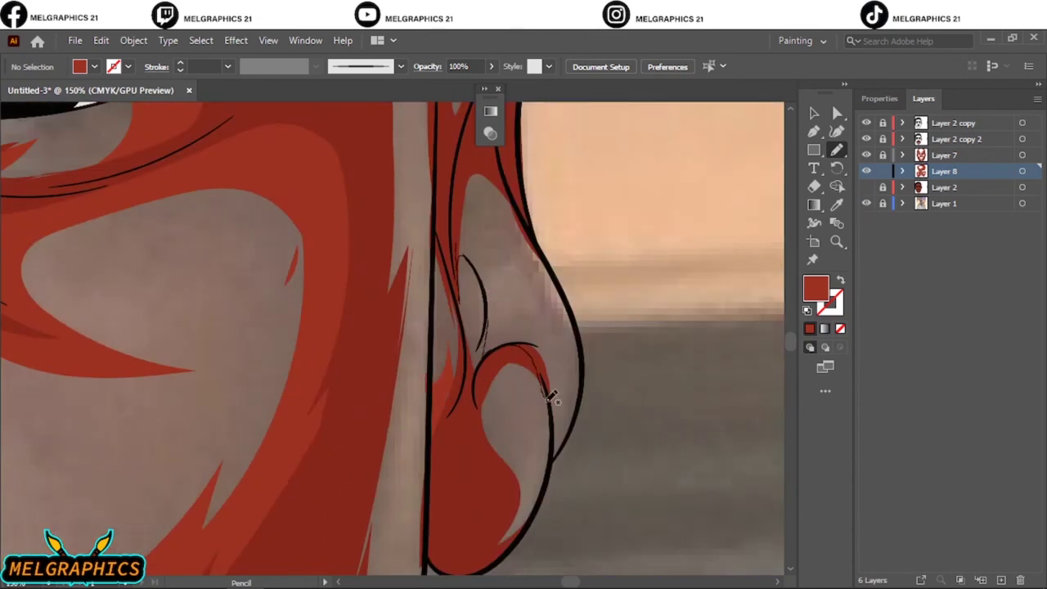
{"action": "left_click_drag", "start_coordinate": [553, 398], "coordinate": [471, 246]}
{"action": "left_click_drag", "start_coordinate": [573, 343], "coordinate": [483, 335]}
{"action": "left_click_drag", "start_coordinate": [495, 397], "coordinate": [505, 416]}
Add thin shading strokes to the mustache.
{"action": "scroll", "coordinate": [505, 417], "scroll_direction": "down", "scroll_amount": 5}
{"action": "scroll", "coordinate": [416, 308], "scroll_direction": "up", "scroll_amount": 3}
{"action": "mouse_move", "coordinate": [416, 308]}
{"action": "left_mouse_down"}
{"action": "mouse_move", "coordinate": [465, 387]}
{"action": "mouse_move", "coordinate": [460, 346]}
{"action": "left_mouse_up"}
{"action": "scroll", "coordinate": [128, 287], "scroll_direction": "up", "scroll_amount": 1}
{"action": "mouse_move", "coordinate": [129, 287]}
{"action": "left_mouse_down"}
{"action": "mouse_move", "coordinate": [136, 434]}
{"action": "mouse_move", "coordinate": [413, 330]}
{"action": "left_mouse_up"}
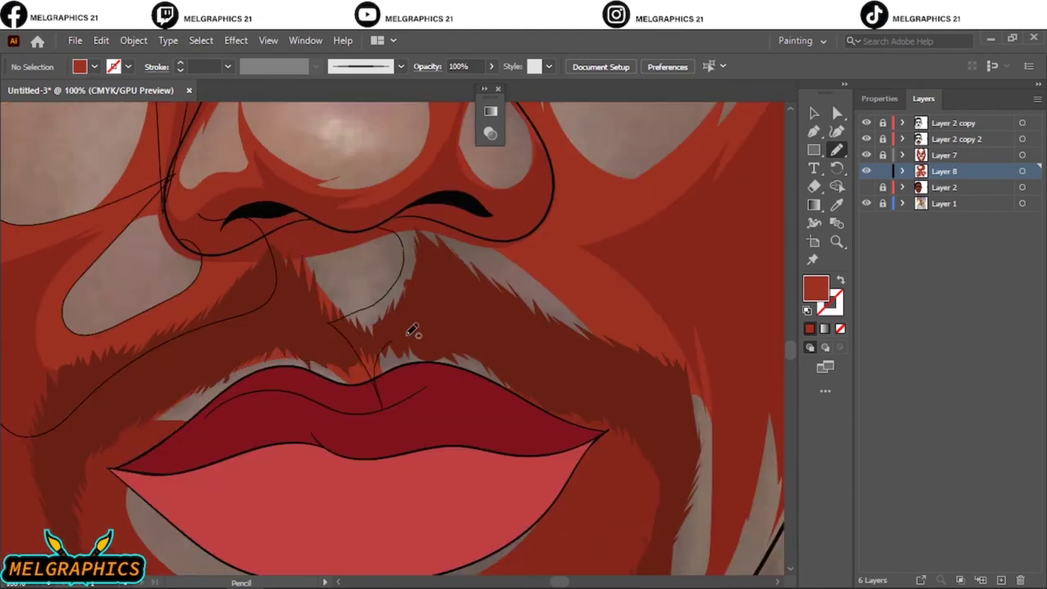
Draw shading along the ear edge and a crease above the eye.
{"action": "scroll", "coordinate": [413, 330], "scroll_direction": "down", "scroll_amount": 5}
{"action": "scroll", "coordinate": [315, 364], "scroll_direction": "up", "scroll_amount": 5}
{"action": "mouse_move", "coordinate": [415, 485]}
{"action": "left_mouse_down"}
{"action": "mouse_move", "coordinate": [389, 351]}
{"action": "mouse_move", "coordinate": [412, 326]}
{"action": "left_mouse_up"}
{"action": "scroll", "coordinate": [411, 223], "scroll_direction": "down", "scroll_amount": 5}
{"action": "scroll", "coordinate": [385, 328], "scroll_direction": "up", "scroll_amount": 6}
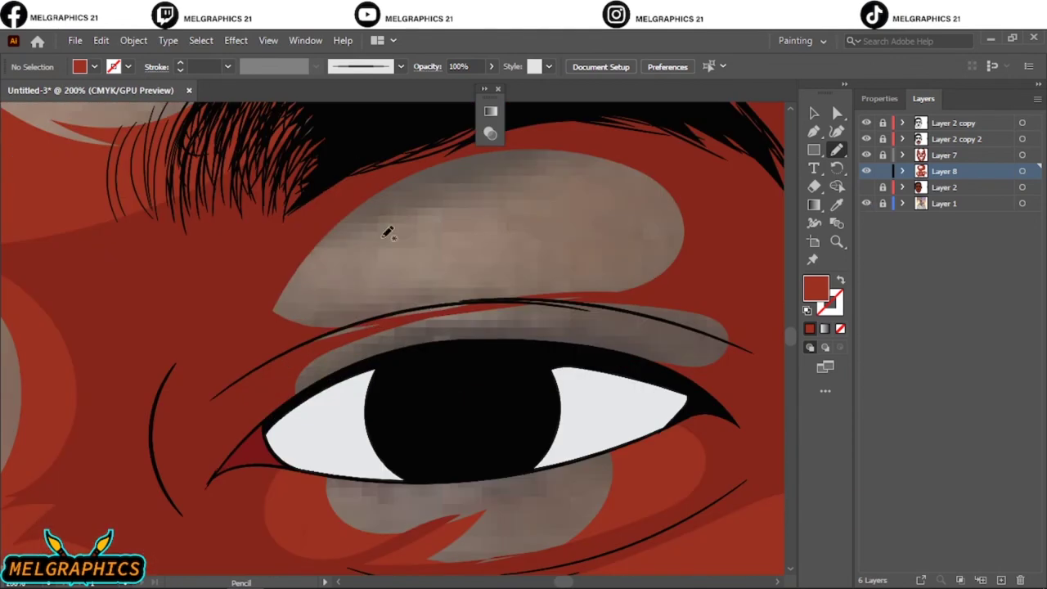
{"action": "left_click_drag", "start_coordinate": [385, 229], "coordinate": [737, 272]}
Fit the artboard and hide the photo to compare the shaded face.
{"action": "scroll", "coordinate": [720, 382], "scroll_direction": "down", "scroll_amount": 5}
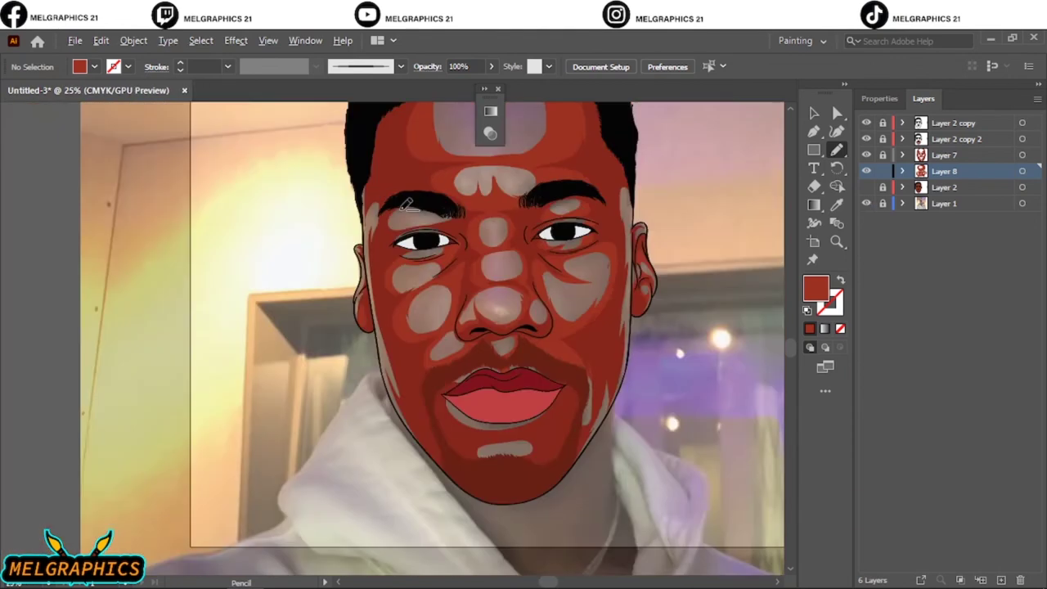
{"action": "scroll", "coordinate": [427, 271], "scroll_direction": "up", "scroll_amount": 4}
{"action": "key", "text": "ctrl+0"}
{"action": "left_click", "coordinate": [867, 187]}
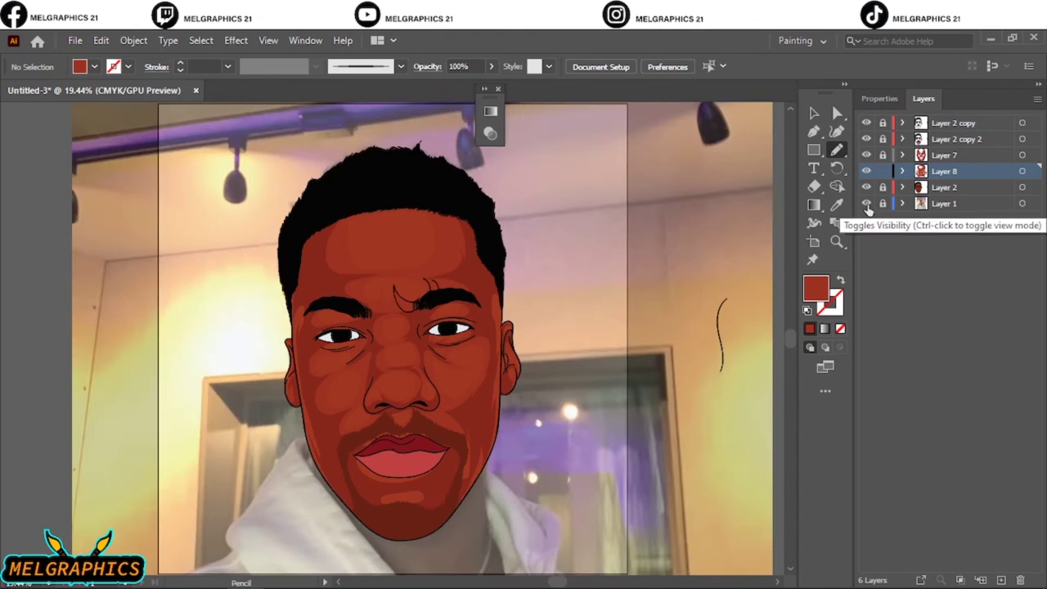
Lock Layer 8 and create a new highlight layer with the reference photo shown.
{"action": "key", "text": "v"}
{"action": "left_click", "coordinate": [883, 171]}
{"action": "left_click", "coordinate": [944, 187]}
{"action": "key", "text": "ctrl+l"}
{"action": "left_click", "coordinate": [867, 219]}
Draw highlight shapes on the nose tip, cheek patches, nostril and right cheek.
{"action": "key", "text": "n"}
{"action": "scroll", "coordinate": [382, 388], "scroll_direction": "up", "scroll_amount": 5}
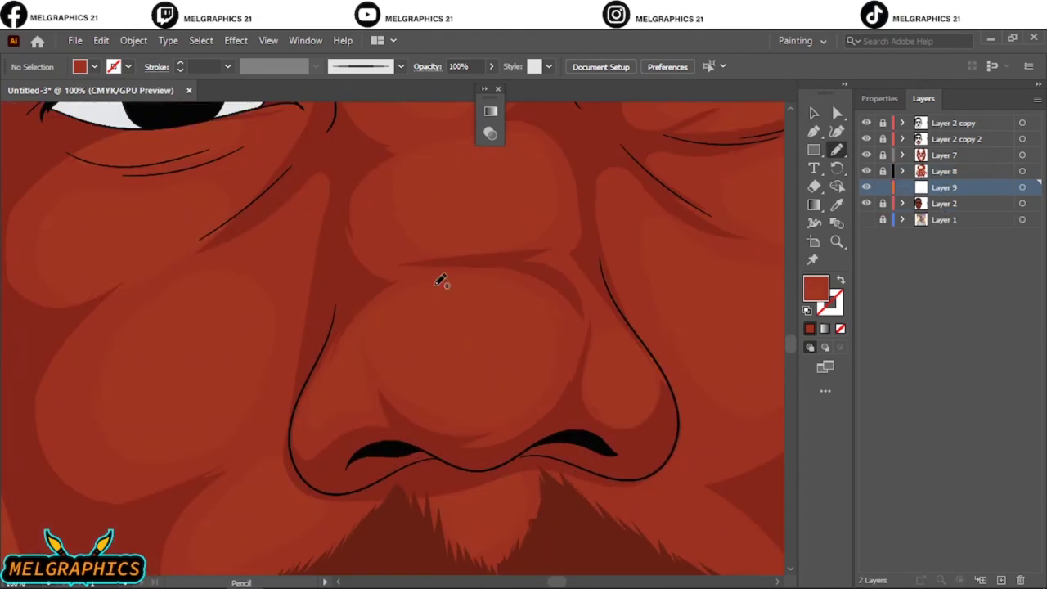
{"action": "left_click_drag", "start_coordinate": [426, 336], "coordinate": [430, 337]}
{"action": "left_click_drag", "start_coordinate": [159, 327], "coordinate": [171, 393]}
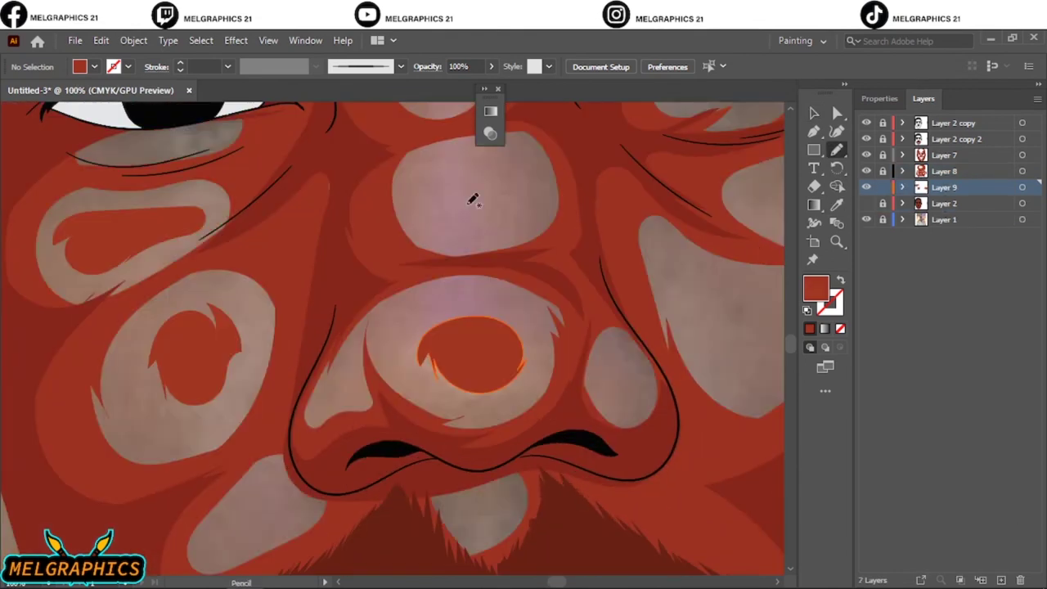
{"action": "left_click_drag", "start_coordinate": [605, 352], "coordinate": [622, 405]}
{"action": "key", "text": "ctrl+minus"}
{"action": "left_click_drag", "start_coordinate": [561, 360], "coordinate": [401, 471]}
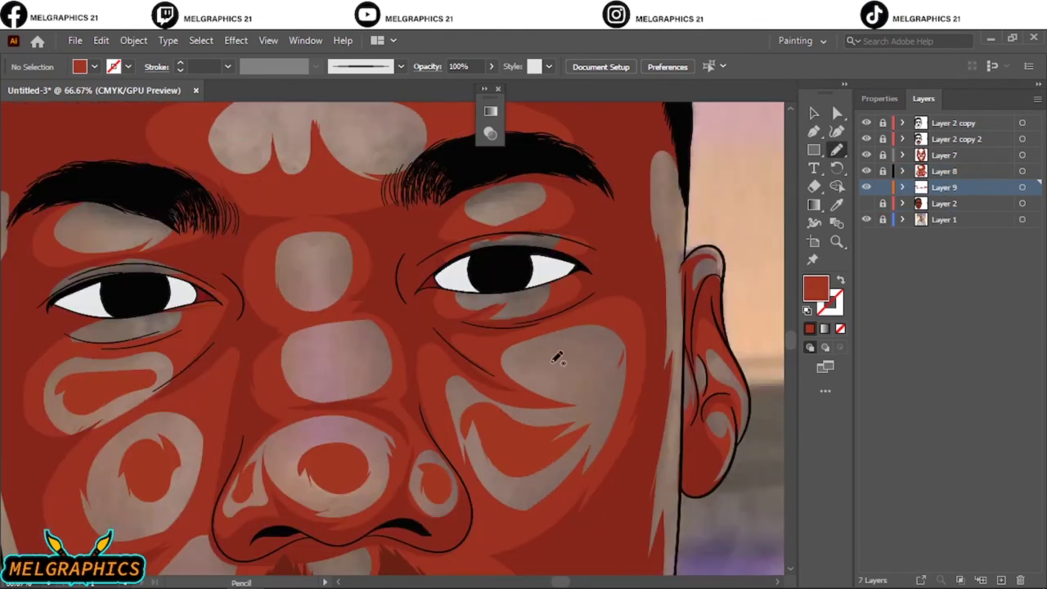
{"action": "left_click_drag", "start_coordinate": [531, 372], "coordinate": [596, 402]}
Add a W-shaped highlight on the forehead and one on the chin.
{"action": "scroll", "coordinate": [299, 270], "scroll_direction": "up", "scroll_amount": 5}
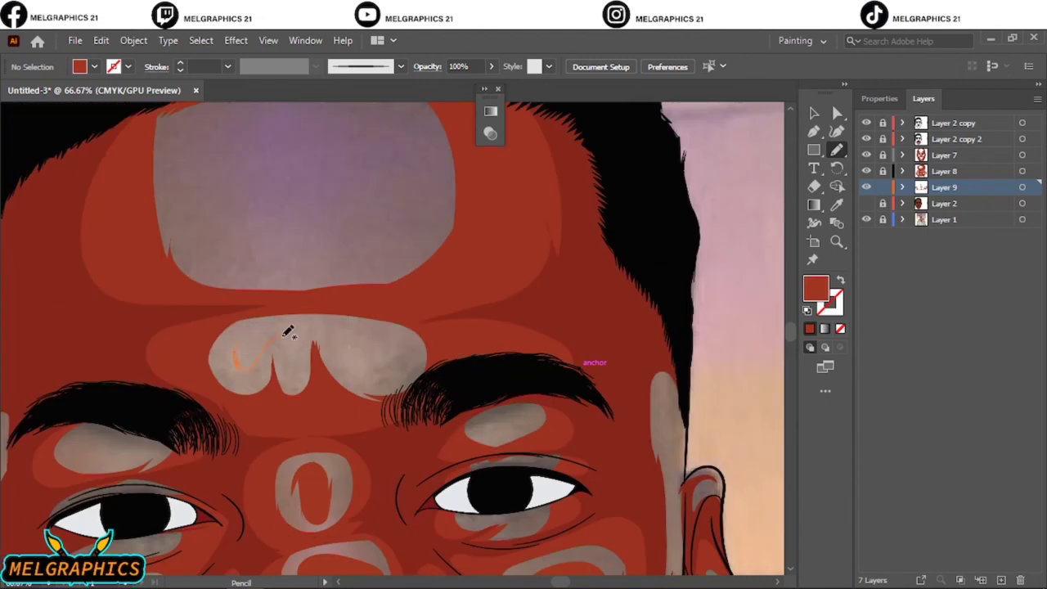
{"action": "left_click_drag", "start_coordinate": [280, 327], "coordinate": [326, 306]}
{"action": "left_click_drag", "start_coordinate": [369, 243], "coordinate": [385, 143]}
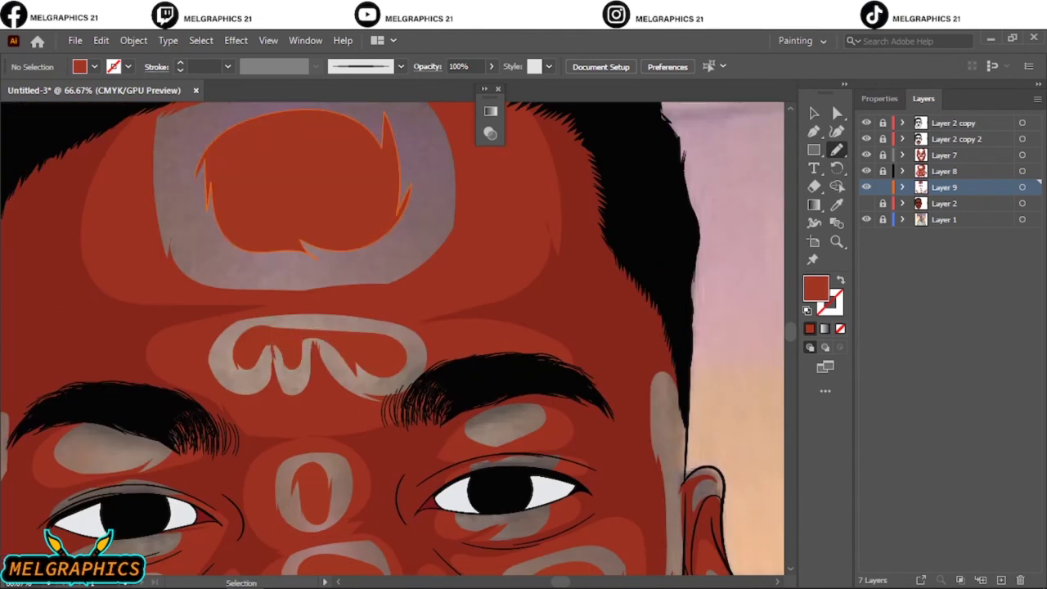
{"action": "scroll", "coordinate": [368, 327], "scroll_direction": "down", "scroll_amount": 3}
{"action": "scroll", "coordinate": [318, 488], "scroll_direction": "up", "scroll_amount": 4}
{"action": "mouse_move", "coordinate": [274, 487]}
{"action": "left_mouse_down"}
{"action": "mouse_move", "coordinate": [319, 489]}
{"action": "mouse_move", "coordinate": [278, 491]}
{"action": "left_mouse_up"}
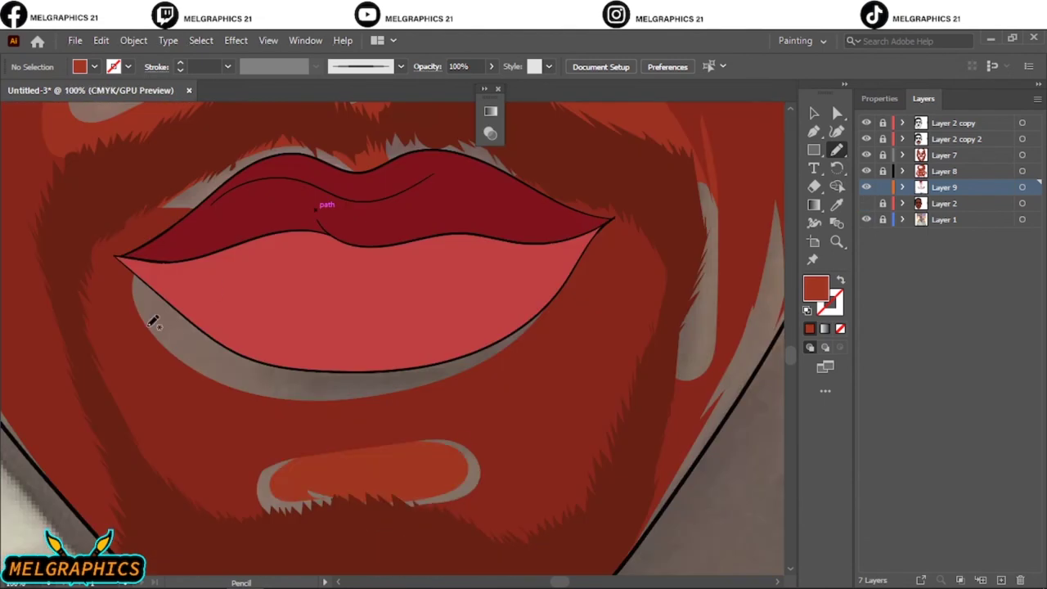
Recolour all highlight shapes to 76% saturation and 67% brightness.
{"action": "key", "text": "ctrl+0"}
{"action": "left_click", "coordinate": [1022, 186]}
{"action": "scroll", "coordinate": [491, 286], "scroll_direction": "up", "scroll_amount": 5}
{"action": "left_click", "coordinate": [101, 40]}
{"action": "left_click", "coordinate": [409, 310]}
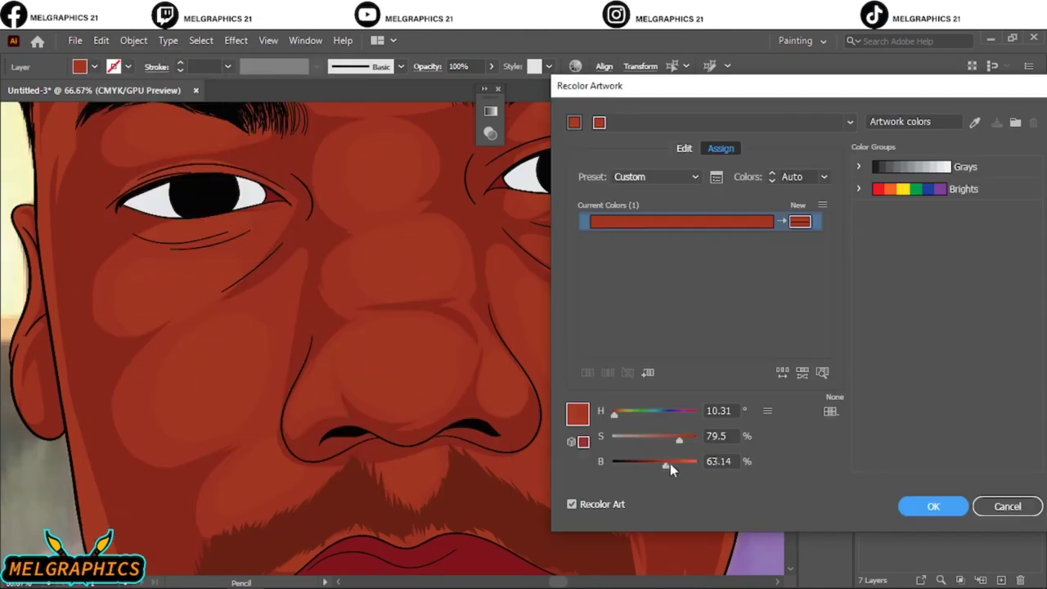
{"action": "left_click_drag", "start_coordinate": [670, 463], "coordinate": [665, 467]}
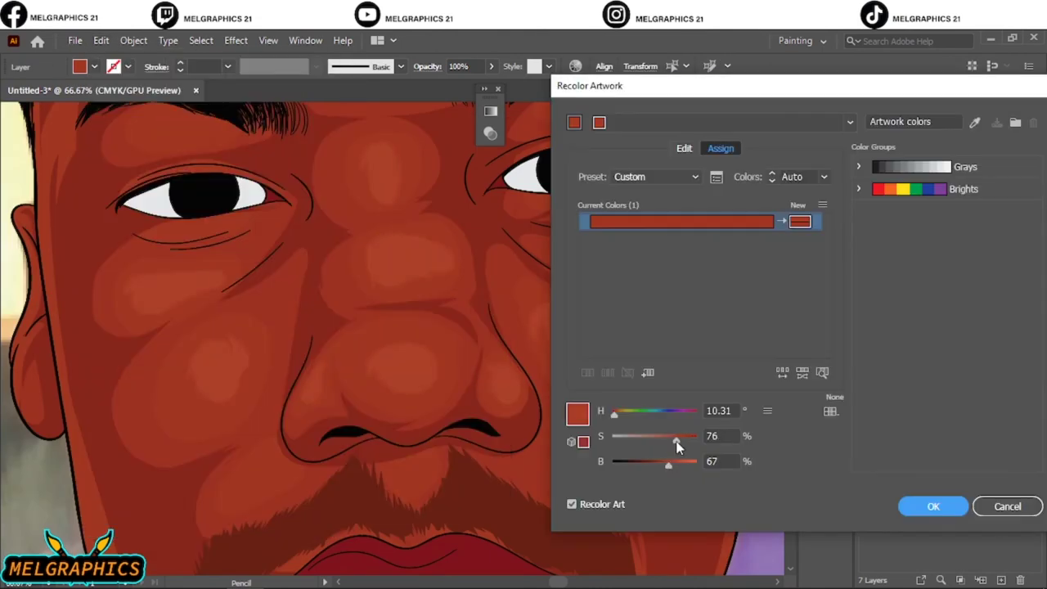
{"action": "left_click", "coordinate": [933, 506]}
Hide the reference photo and add Layer 10 for more highlights.
{"action": "key", "text": "ctrl+0"}
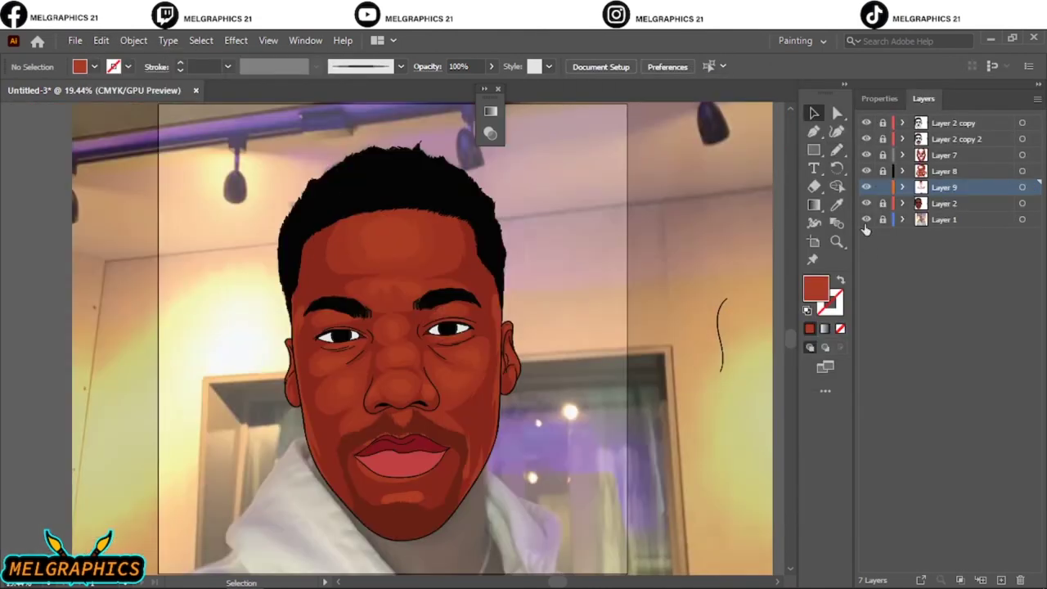
{"action": "left_click", "coordinate": [867, 220]}
{"action": "left_click", "coordinate": [1001, 579]}
{"action": "scroll", "coordinate": [442, 396], "scroll_direction": "up", "scroll_amount": 5}
Pencil a small nose highlight and recolour it brighter with saturation 70.
{"action": "key", "text": "n"}
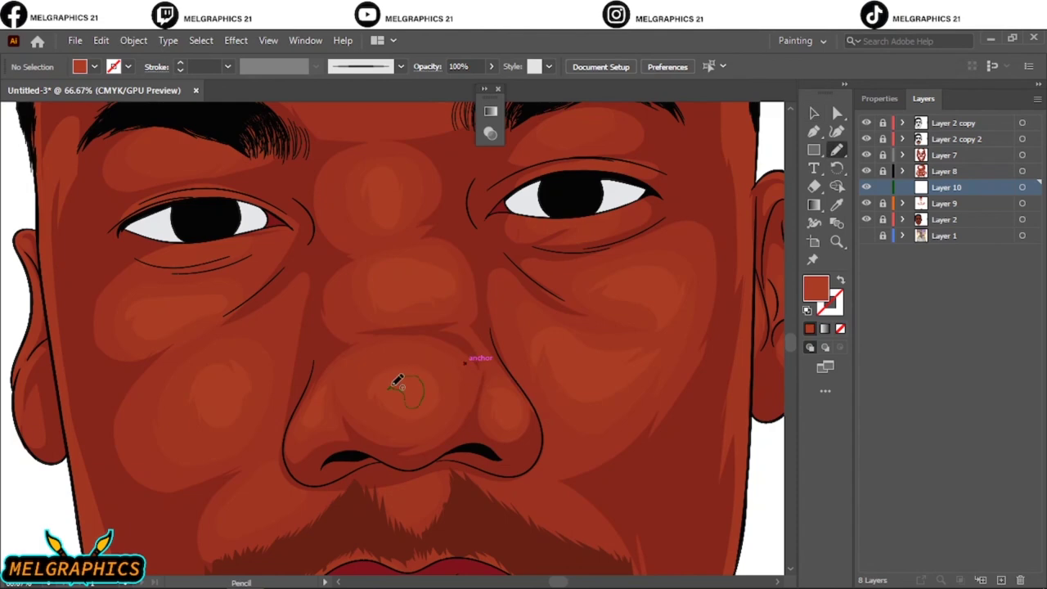
{"action": "left_click_drag", "start_coordinate": [398, 373], "coordinate": [401, 372]}
{"action": "scroll", "coordinate": [391, 382], "scroll_direction": "up", "scroll_amount": 5}
{"action": "left_click", "coordinate": [101, 40]}
{"action": "left_click", "coordinate": [393, 310]}
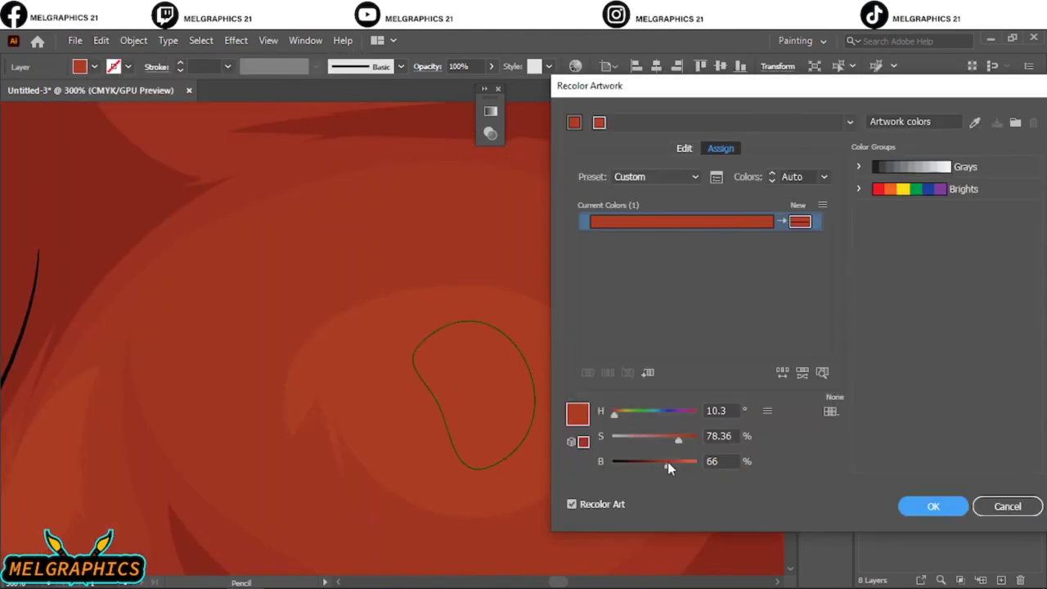
{"action": "mouse_move", "coordinate": [667, 462]}
{"action": "left_mouse_down"}
{"action": "mouse_move", "coordinate": [663, 438]}
{"action": "mouse_move", "coordinate": [688, 478]}
{"action": "left_mouse_up"}
{"action": "left_click_drag", "start_coordinate": [663, 437], "coordinate": [672, 438]}
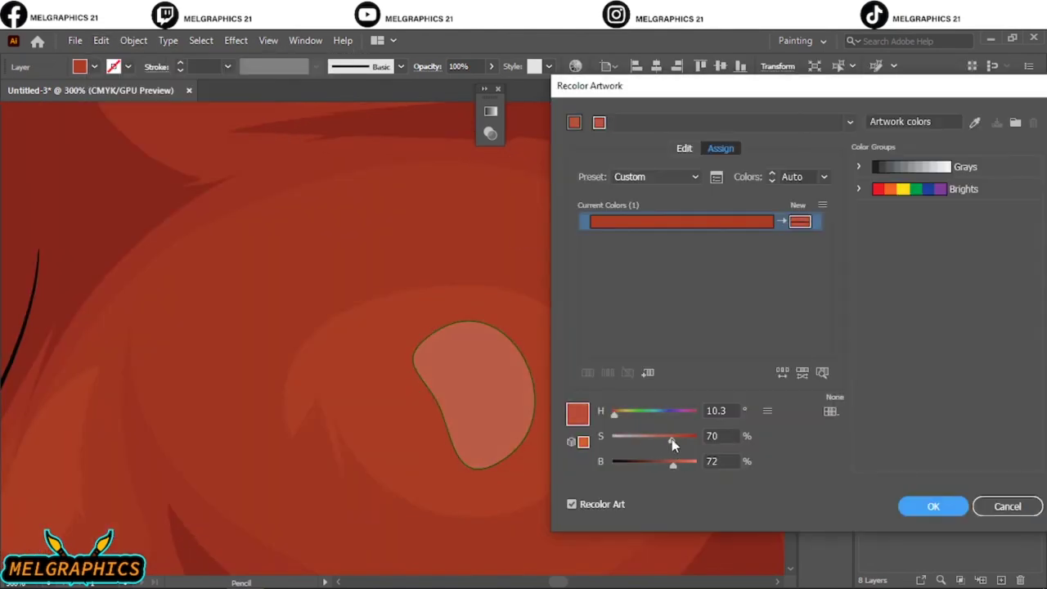
{"action": "key", "text": "Return"}
{"action": "key", "text": "ctrl+shift+a"}
Finish the nose highlight stroke and draw a highlight shape above the eyebrow.
{"action": "key", "text": "ctrl+0"}
{"action": "scroll", "coordinate": [391, 365], "scroll_direction": "up", "scroll_amount": 5}
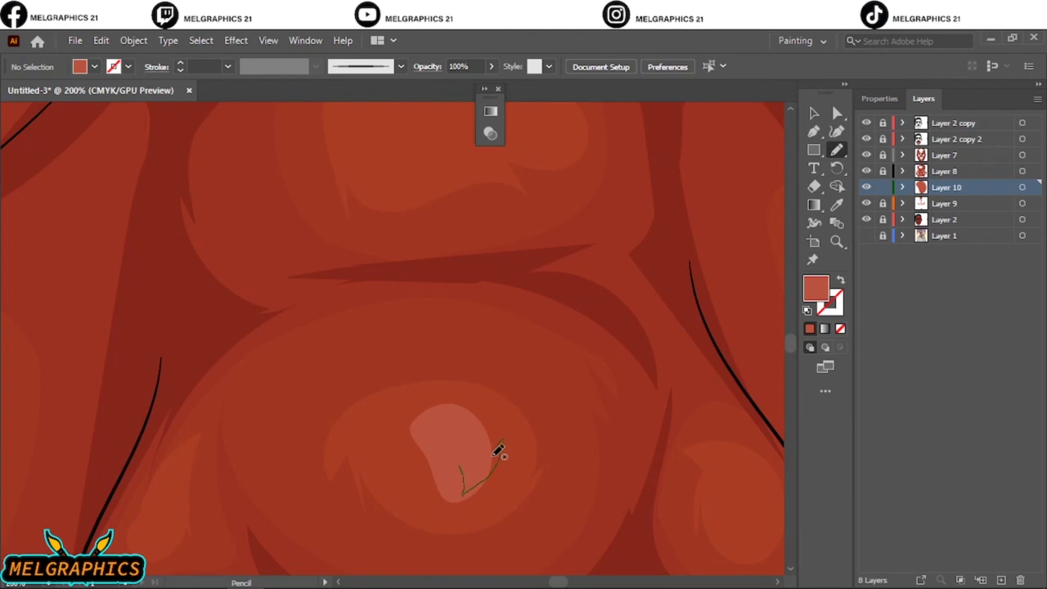
{"action": "left_click_drag", "start_coordinate": [499, 451], "coordinate": [459, 468]}
{"action": "key", "text": "ctrl+0"}
{"action": "scroll", "coordinate": [408, 241], "scroll_direction": "up", "scroll_amount": 5}
{"action": "left_click_drag", "start_coordinate": [503, 297], "coordinate": [564, 253]}
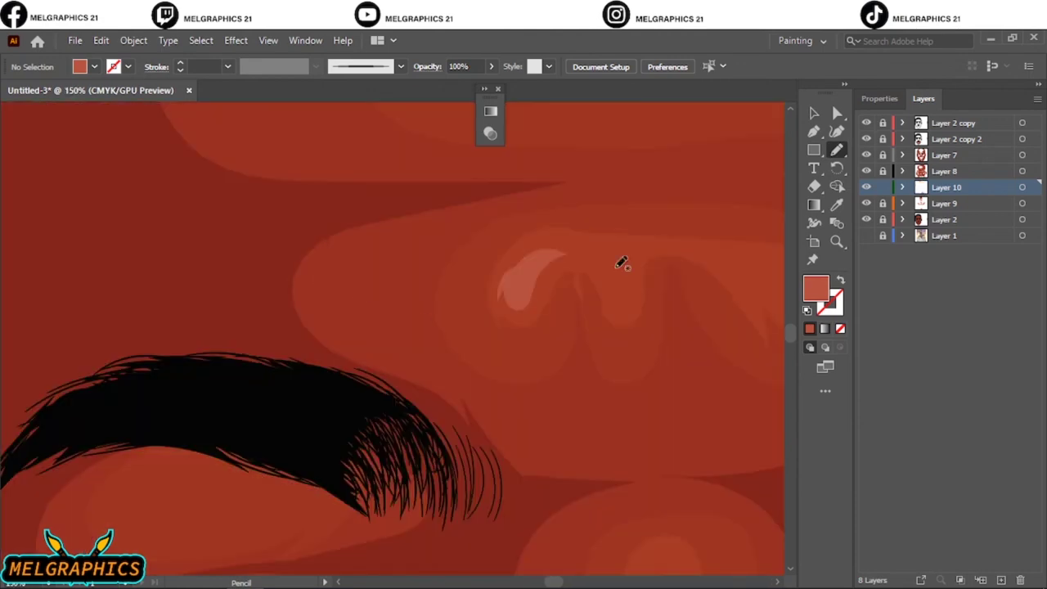
{"action": "scroll", "coordinate": [622, 264], "scroll_direction": "down", "scroll_amount": 3}
{"action": "key", "text": "ctrl+0"}
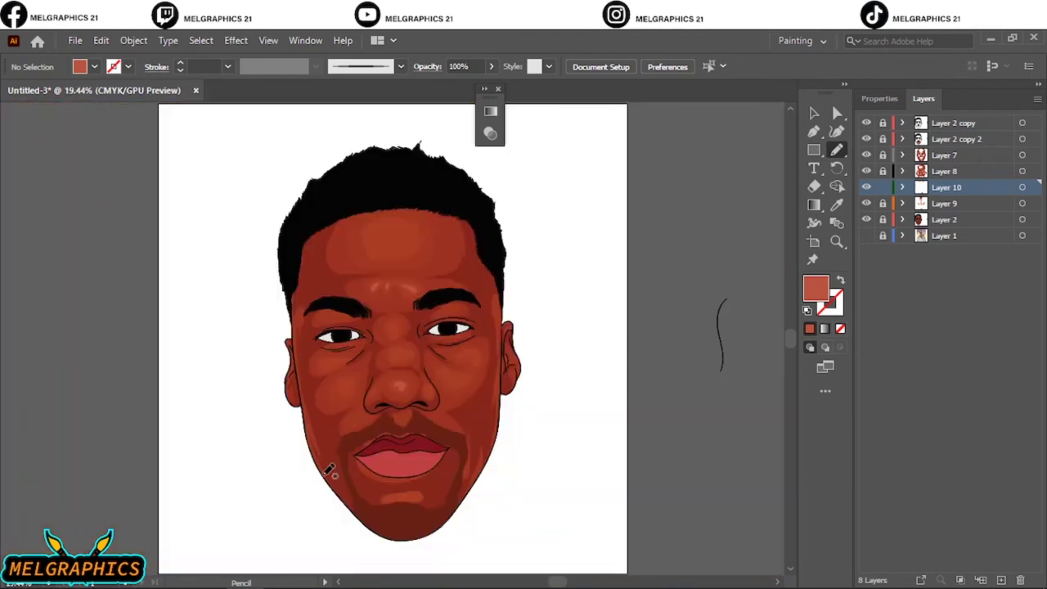
Draw a highlight shape along the jaw.
{"action": "scroll", "coordinate": [328, 471], "scroll_direction": "up", "scroll_amount": 3}
{"action": "scroll", "coordinate": [278, 425], "scroll_direction": "up", "scroll_amount": 3}
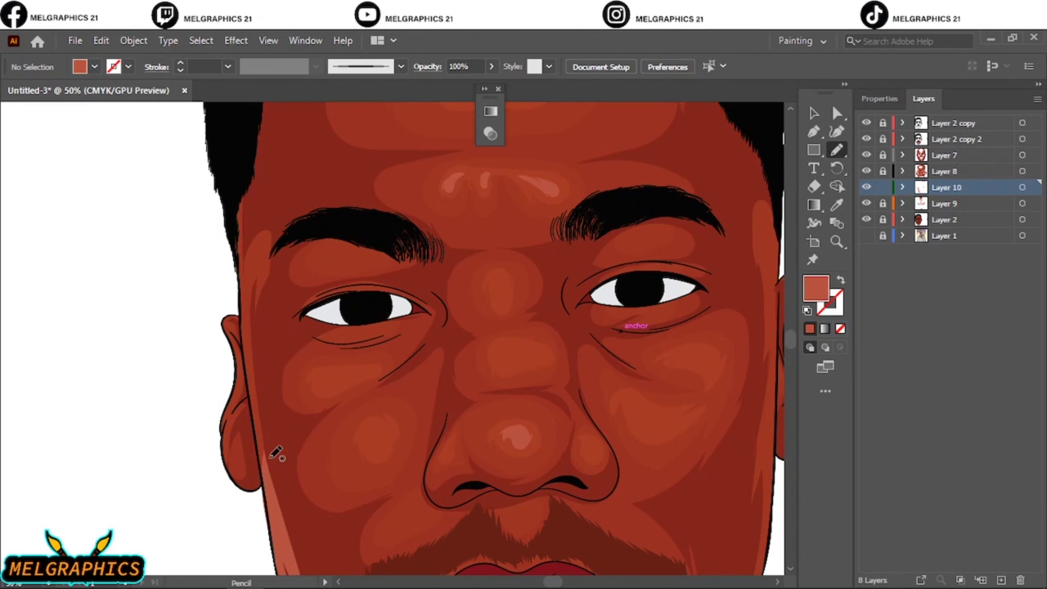
{"action": "key", "text": "ctrl+0"}
{"action": "scroll", "coordinate": [573, 315], "scroll_direction": "up", "scroll_amount": 4}
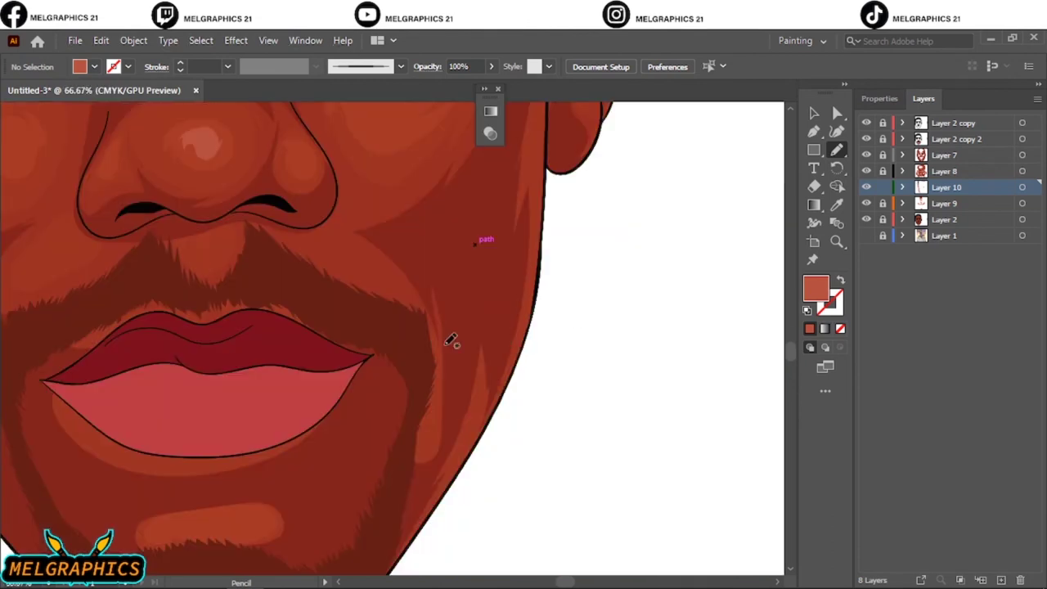
{"action": "left_click_drag", "start_coordinate": [441, 497], "coordinate": [416, 546]}
{"action": "scroll", "coordinate": [464, 326], "scroll_direction": "up", "scroll_amount": 4}
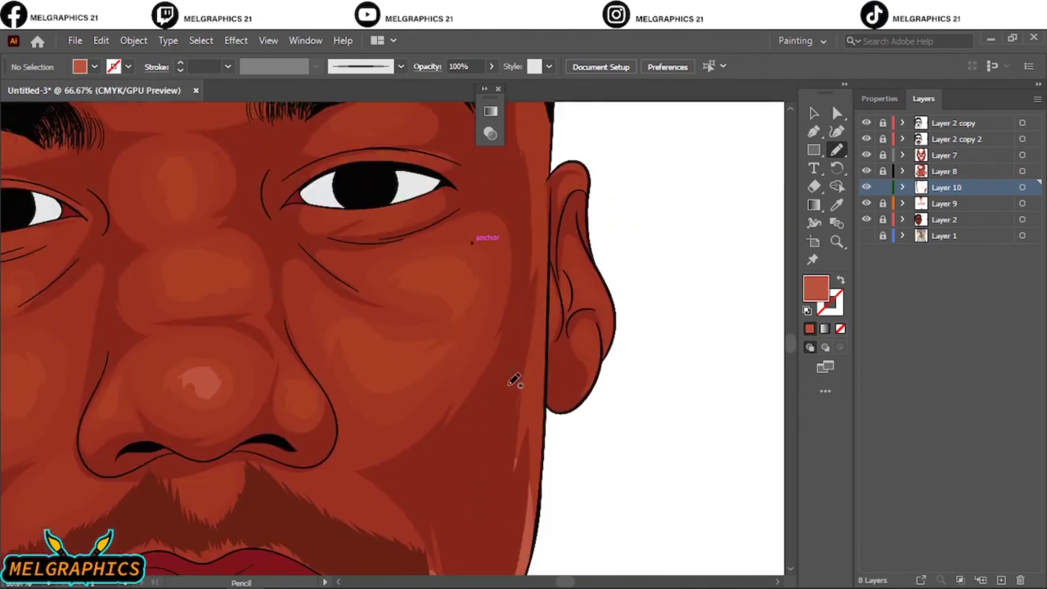
{"action": "scroll", "coordinate": [519, 405], "scroll_direction": "up", "scroll_amount": 4}
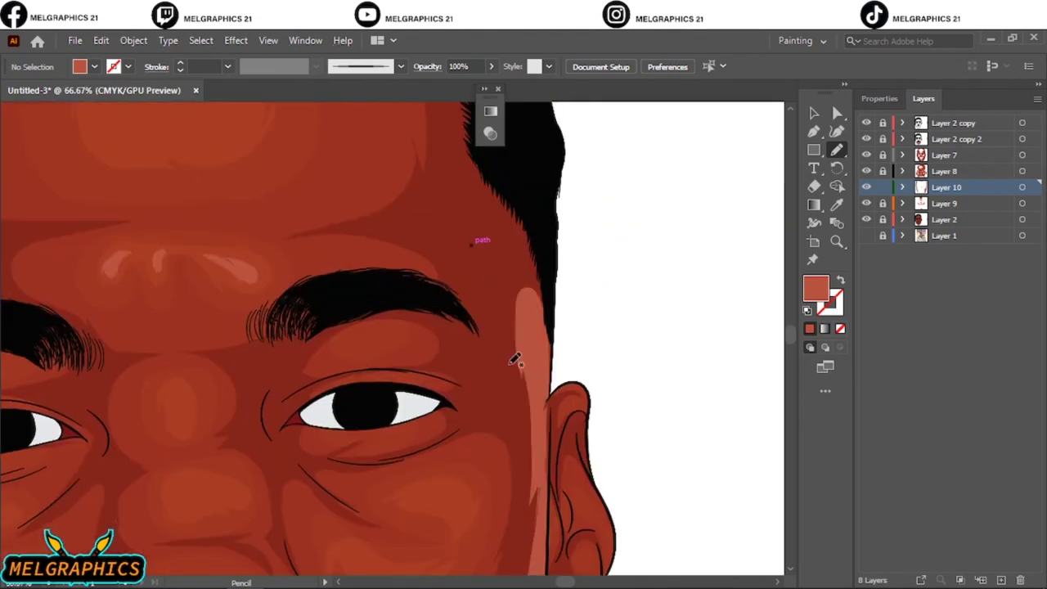
{"action": "key", "text": "ctrl+0"}
Hide Layer 10, unlock Layer 7, and draw a shading shape on the forehead.
{"action": "left_click", "coordinate": [866, 187]}
{"action": "left_click", "coordinate": [882, 154]}
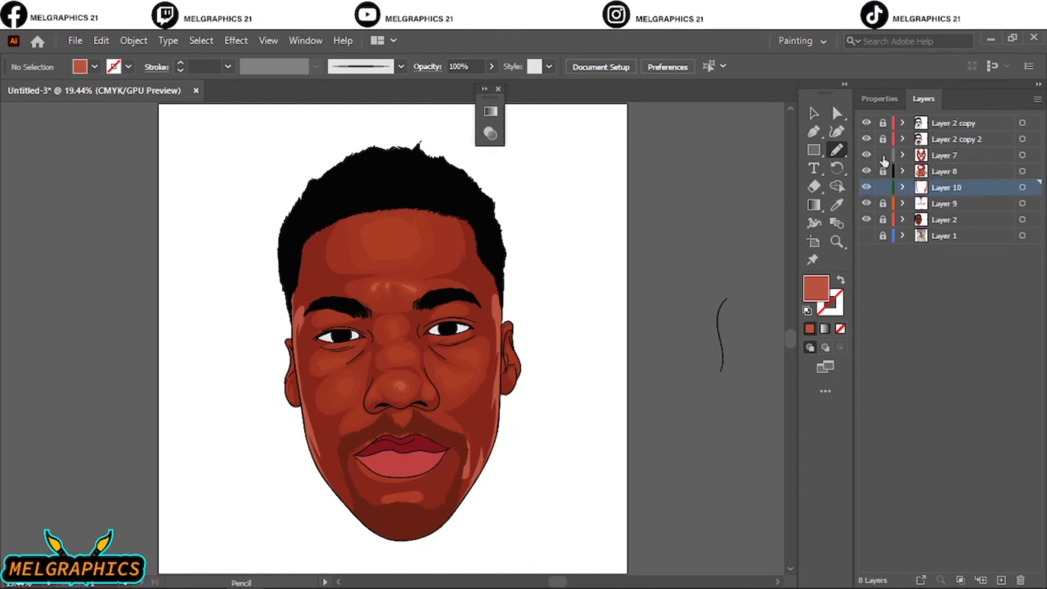
{"action": "left_click", "coordinate": [1022, 155]}
{"action": "key", "text": "ctrl+shift+a"}
{"action": "scroll", "coordinate": [322, 332], "scroll_direction": "up", "scroll_amount": 5}
{"action": "scroll", "coordinate": [420, 348], "scroll_direction": "down", "scroll_amount": 2}
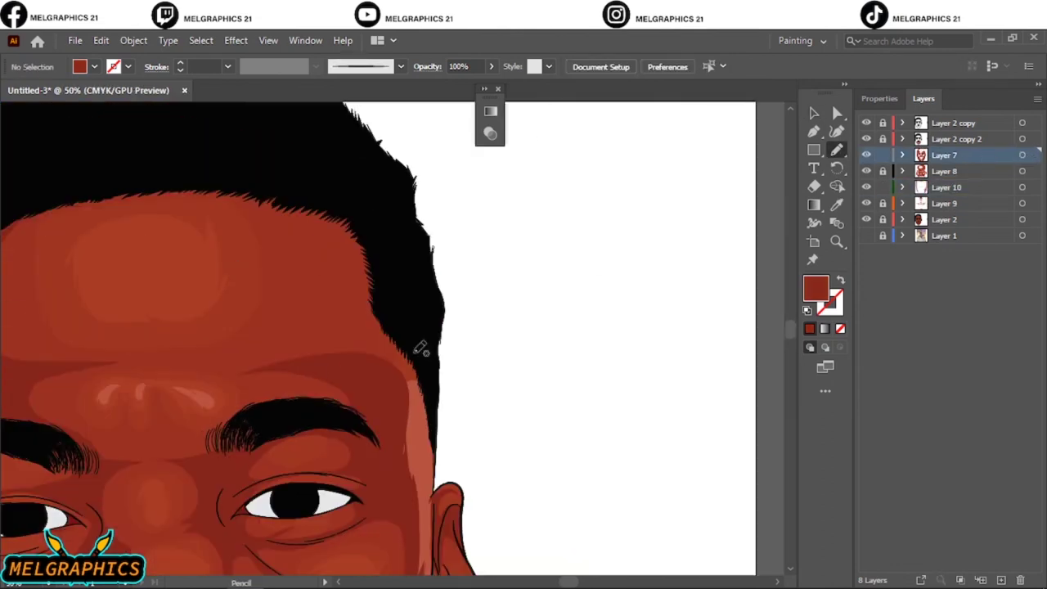
{"action": "left_click_drag", "start_coordinate": [324, 320], "coordinate": [409, 324]}
{"action": "key", "text": "ctrl+0"}
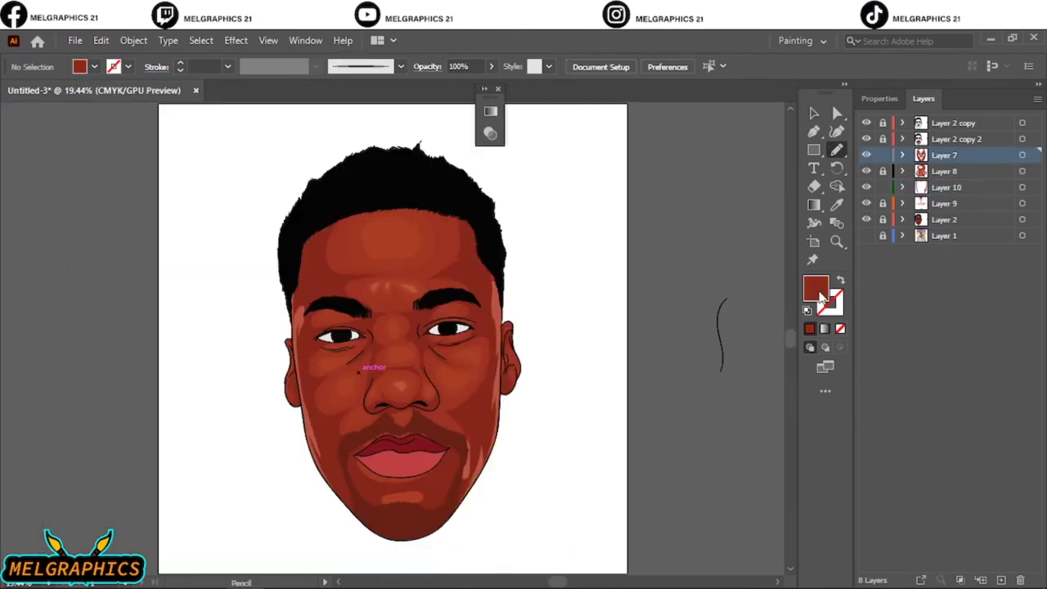
On Layer 10, draw a shading shape beneath the lower lip.
{"action": "left_click", "coordinate": [1023, 193]}
{"action": "scroll", "coordinate": [514, 262], "scroll_direction": "up", "scroll_amount": 5}
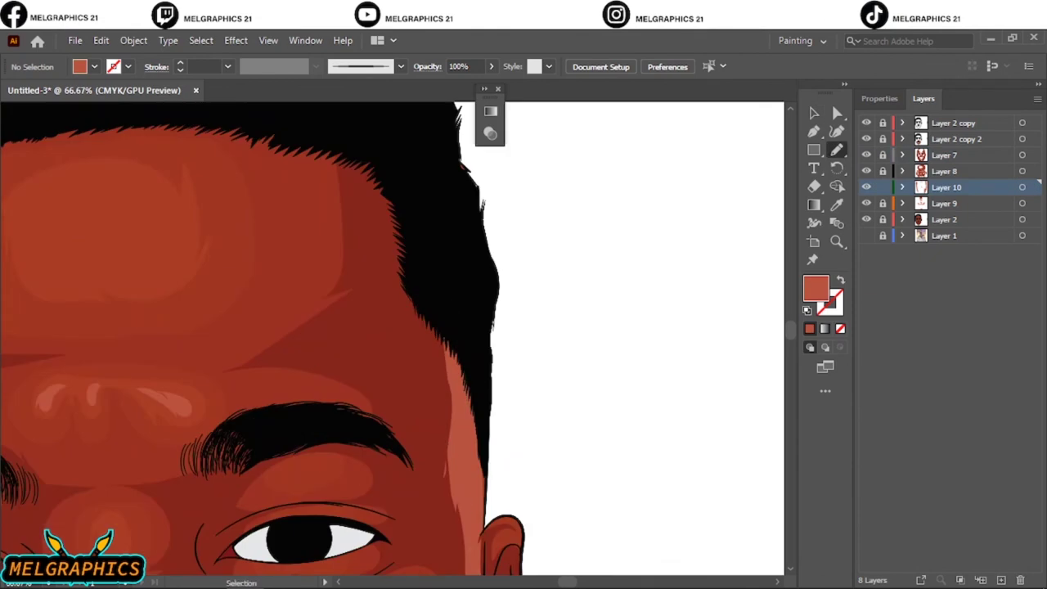
{"action": "key", "text": "ctrl+0"}
{"action": "scroll", "coordinate": [424, 439], "scroll_direction": "up", "scroll_amount": 3}
{"action": "scroll", "coordinate": [372, 352], "scroll_direction": "up", "scroll_amount": 2}
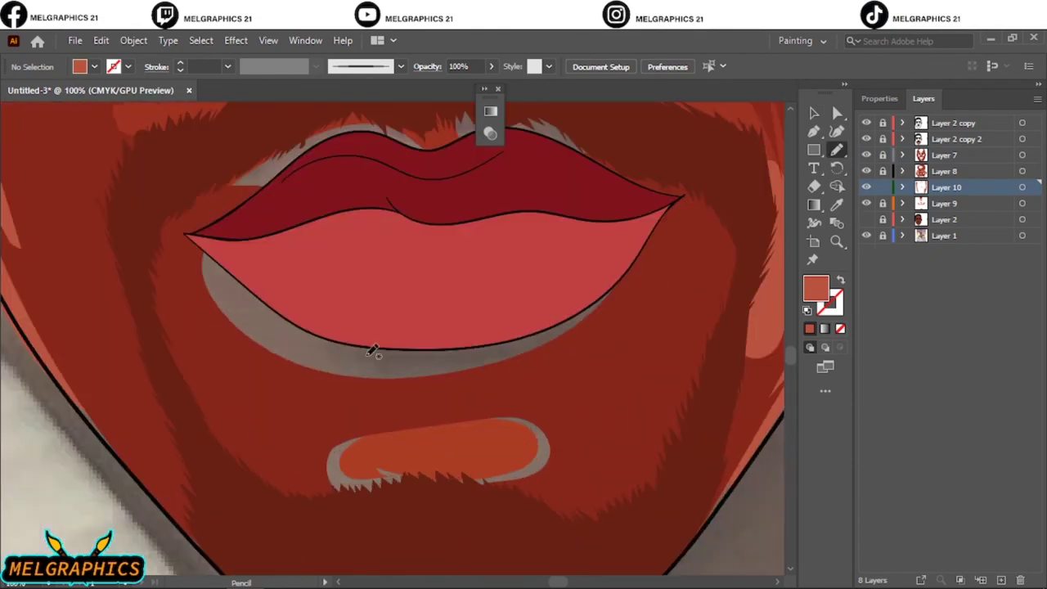
{"action": "left_click_drag", "start_coordinate": [469, 452], "coordinate": [473, 451]}
{"action": "key", "text": "ctrl+0"}
Make all artwork layers visible with the reference photo layer hidden, and add a new layer.
{"action": "left_click", "coordinate": [866, 235]}
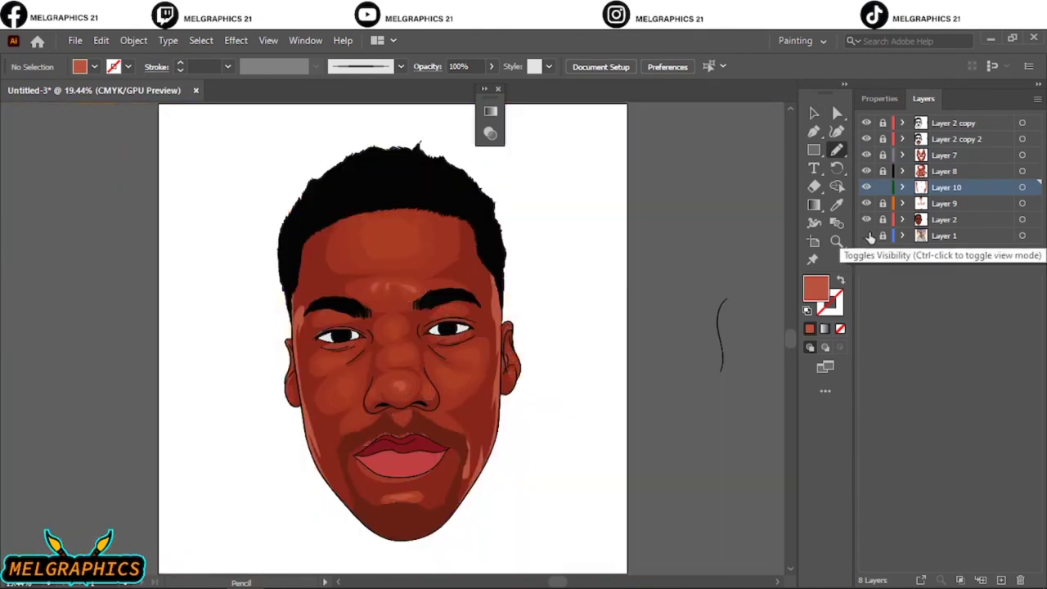
{"action": "left_click_drag", "start_coordinate": [866, 155], "coordinate": [867, 219]}
{"action": "left_click", "coordinate": [866, 235]}
{"action": "left_click", "coordinate": [981, 580]}
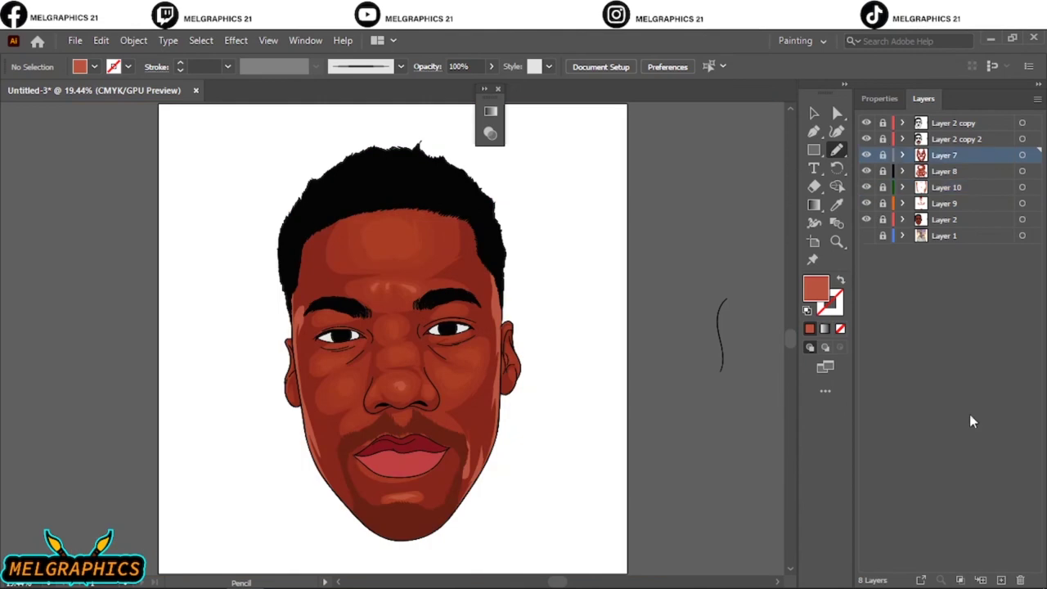
Move Layer 11 above Layer 2 copy 2 and draw an ear shading shape on Layer 9.
{"action": "left_click_drag", "start_coordinate": [1023, 154], "coordinate": [1022, 136]}
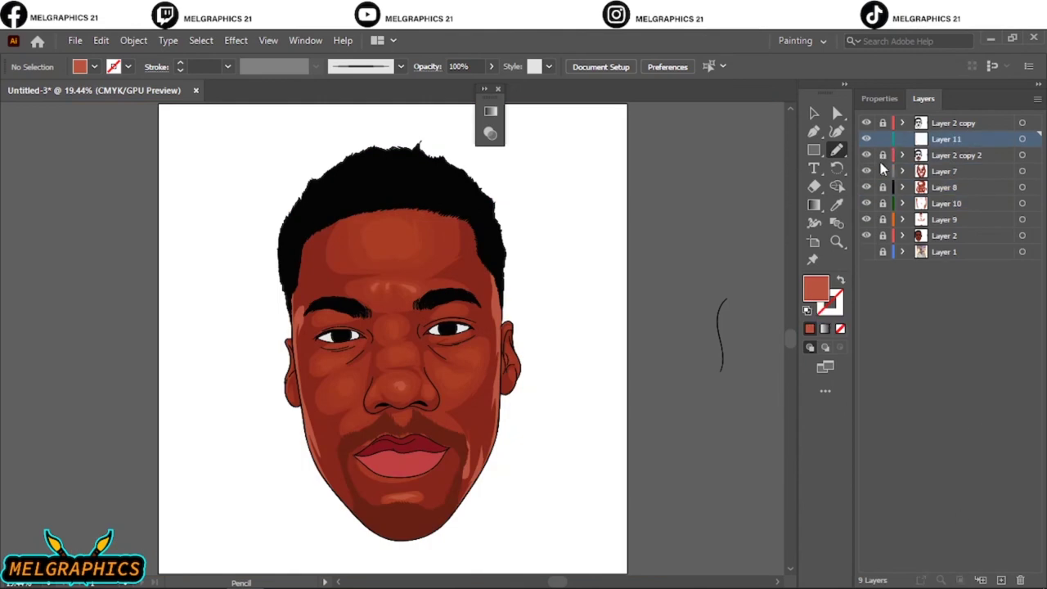
{"action": "left_click", "coordinate": [883, 219]}
{"action": "scroll", "coordinate": [496, 367], "scroll_direction": "up", "scroll_amount": 5}
{"action": "left_click_drag", "start_coordinate": [484, 238], "coordinate": [518, 221]}
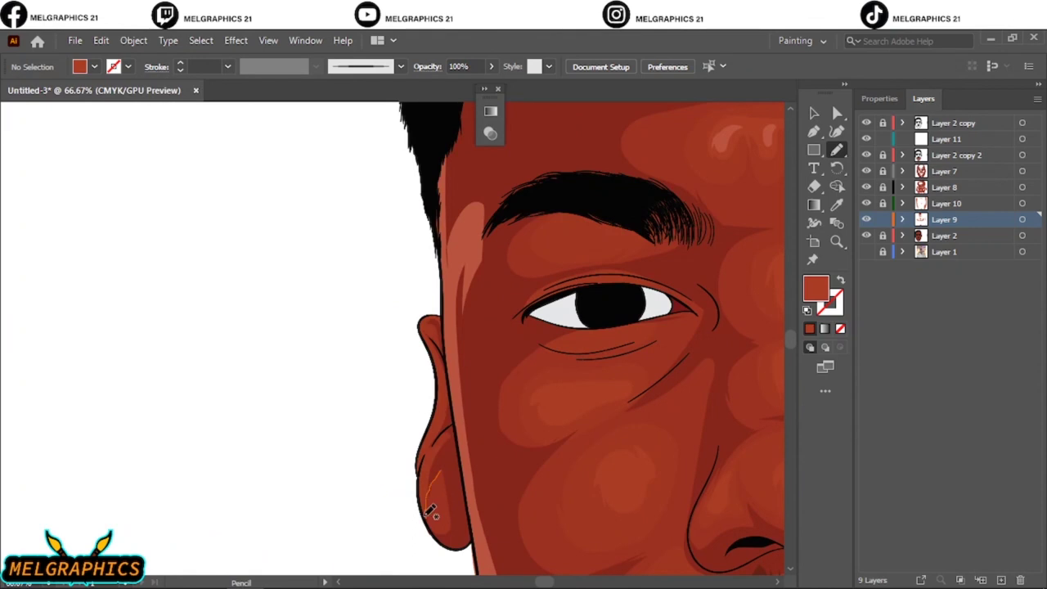
{"action": "left_click_drag", "start_coordinate": [427, 325], "coordinate": [425, 323]}
{"action": "key", "text": "v"}
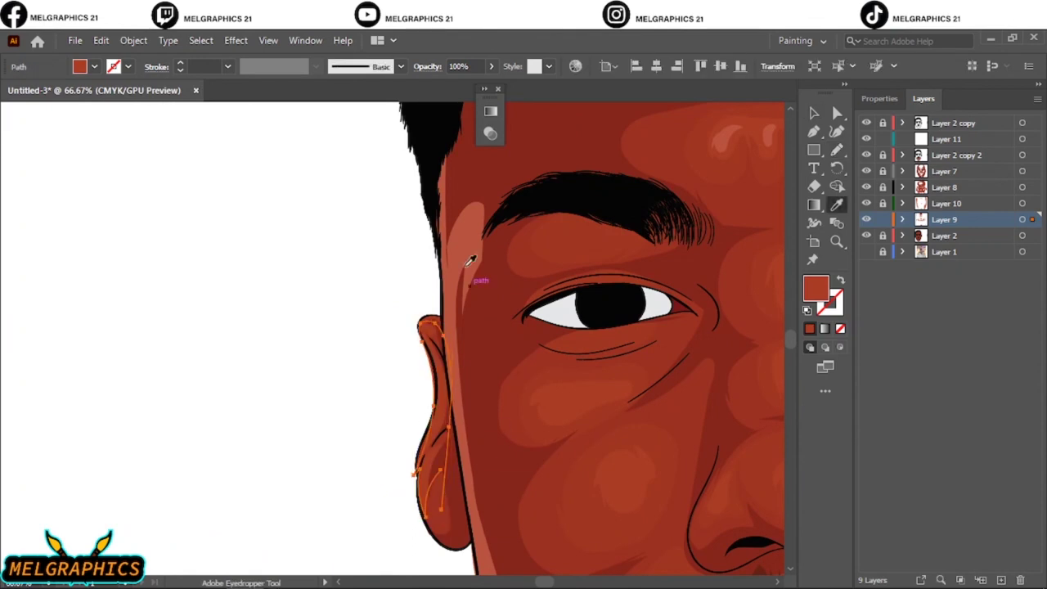
{"action": "key", "text": "ctrl+0"}
Make Layer 11 active and set a darker red fill colour.
{"action": "left_click", "coordinate": [947, 139]}
{"action": "scroll", "coordinate": [402, 458], "scroll_direction": "up", "scroll_amount": 5}
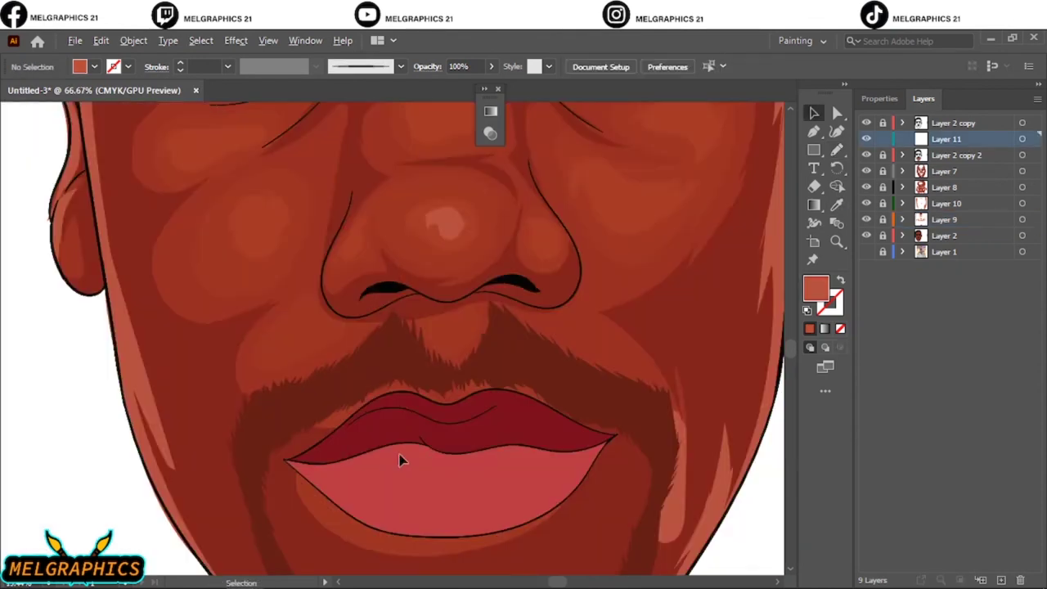
{"action": "scroll", "coordinate": [402, 458], "scroll_direction": "up", "scroll_amount": 3}
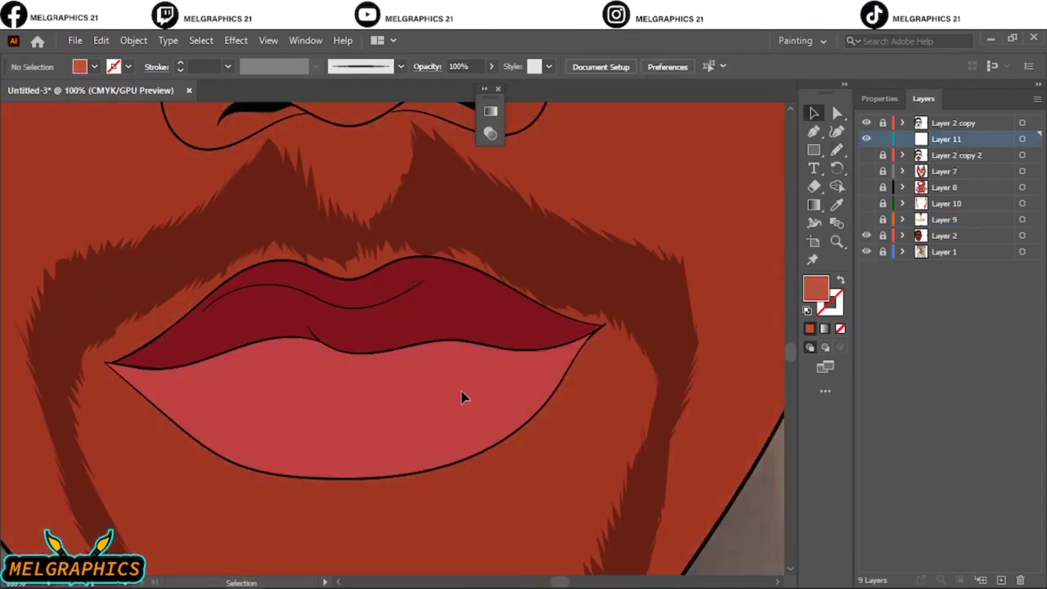
{"action": "double_click", "coordinate": [815, 288]}
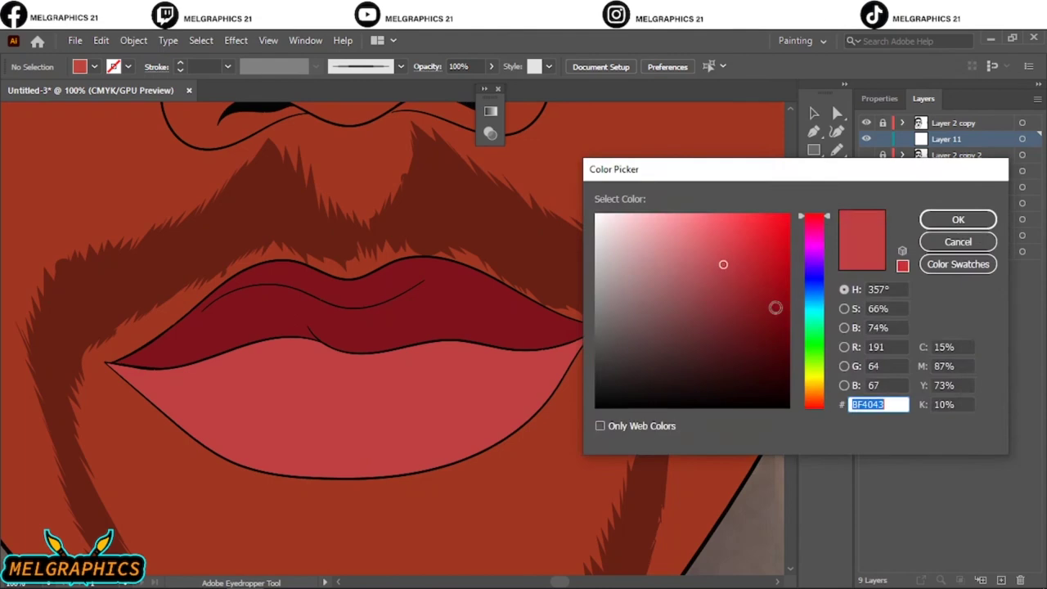
{"action": "left_click", "coordinate": [727, 285]}
{"action": "left_click", "coordinate": [956, 218]}
Pencil darker red shadows on the lower lip's left, right, corner and bottom edge.
{"action": "key", "text": "n"}
{"action": "scroll", "coordinate": [292, 375], "scroll_direction": "up", "scroll_amount": 1}
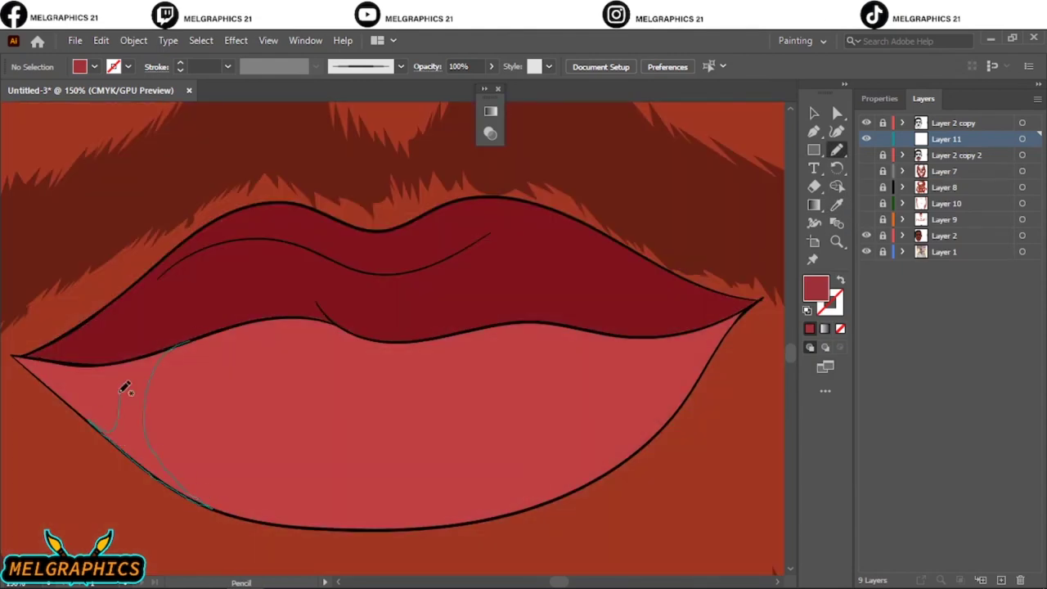
{"action": "left_click_drag", "start_coordinate": [124, 389], "coordinate": [113, 364]}
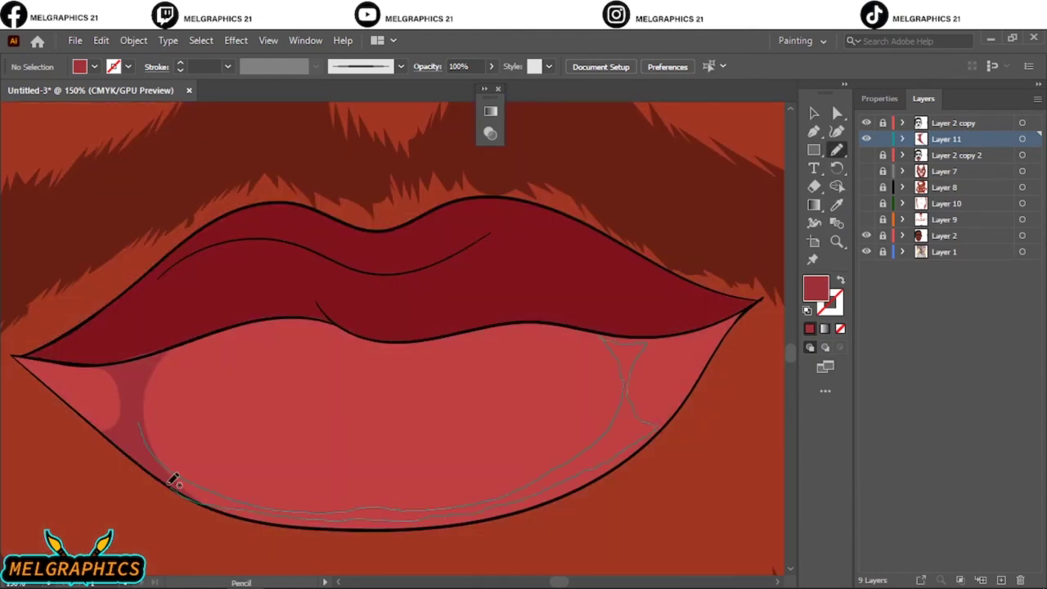
{"action": "mouse_move", "coordinate": [174, 481]}
{"action": "left_mouse_down"}
{"action": "mouse_move", "coordinate": [223, 508]}
{"action": "mouse_move", "coordinate": [223, 497]}
{"action": "left_mouse_up"}
{"action": "left_click_drag", "start_coordinate": [750, 308], "coordinate": [752, 305]}
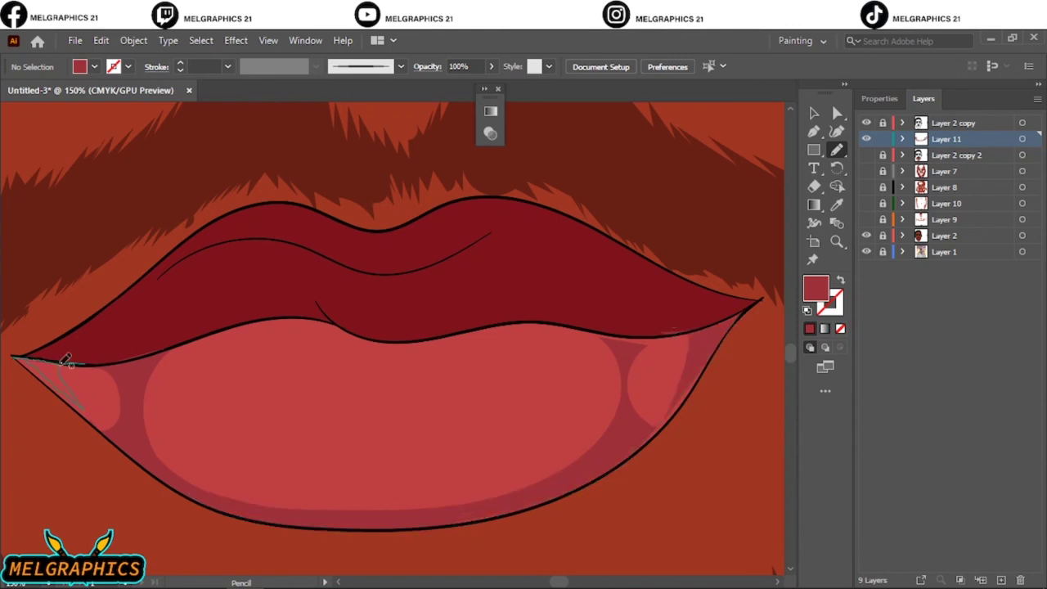
{"action": "left_click_drag", "start_coordinate": [66, 358], "coordinate": [62, 360]}
{"action": "scroll", "coordinate": [95, 313], "scroll_direction": "down", "scroll_amount": 5}
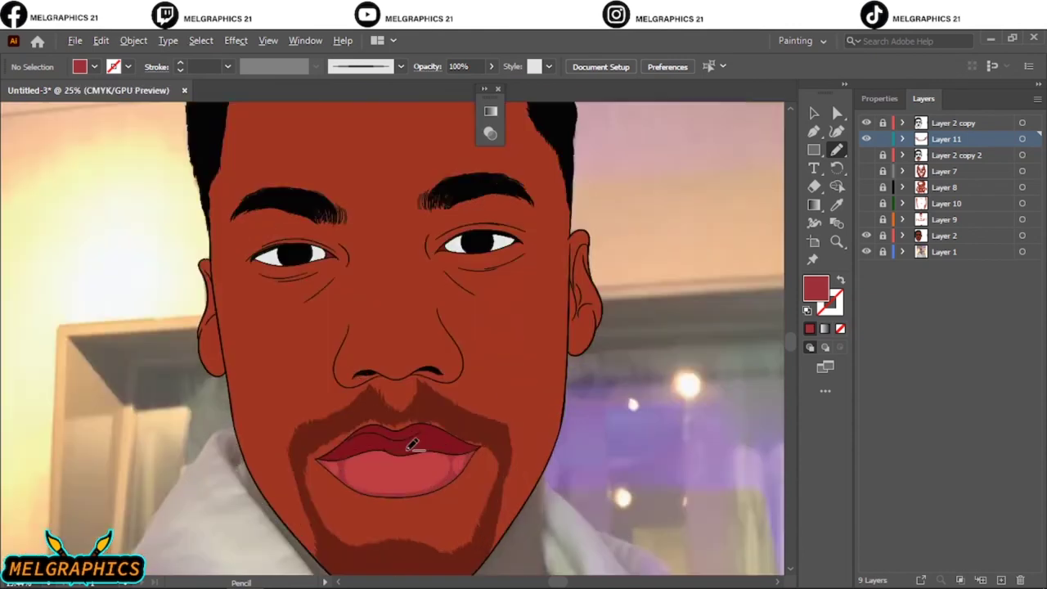
{"action": "scroll", "coordinate": [95, 313], "scroll_direction": "up", "scroll_amount": 5}
{"action": "left_click_drag", "start_coordinate": [489, 518], "coordinate": [74, 335]}
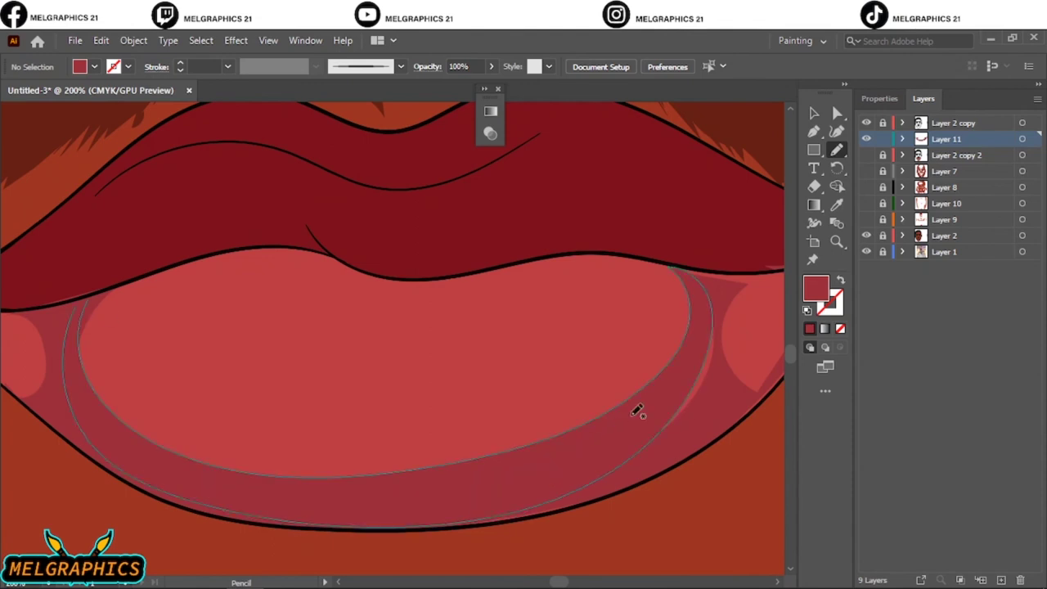
{"action": "key", "text": "ctrl+0"}
Show the reference photo again and sample a deep red fill colour.
{"action": "left_click", "coordinate": [867, 251]}
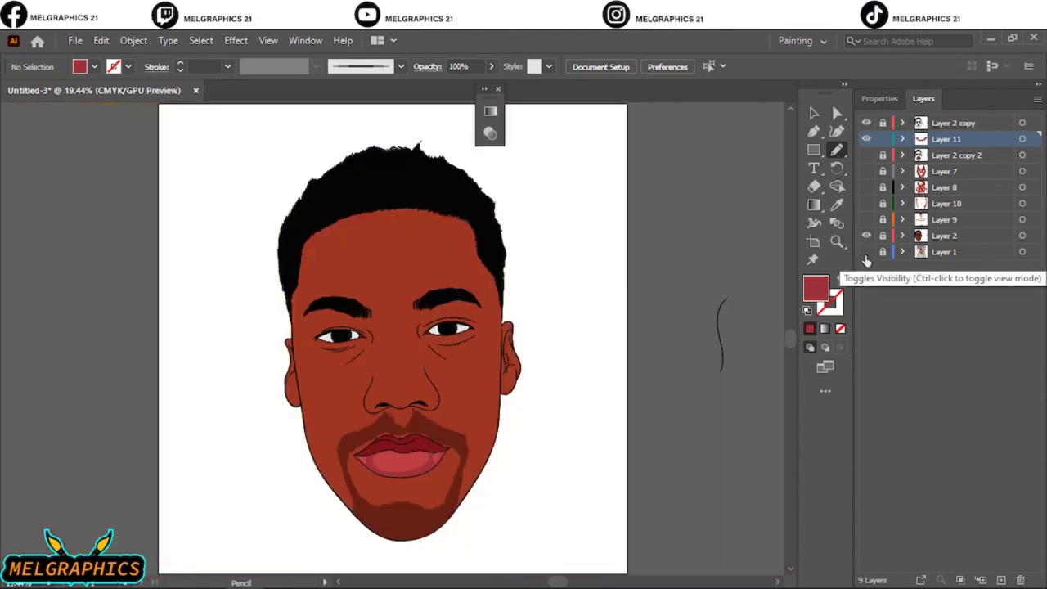
{"action": "key", "text": "i"}
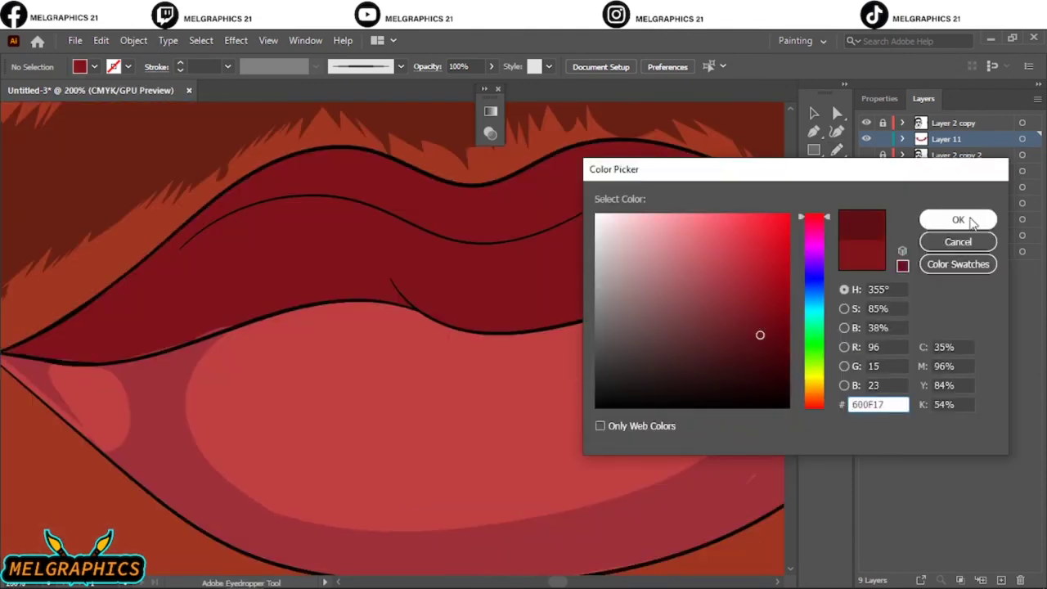
{"action": "left_click", "coordinate": [959, 220]}
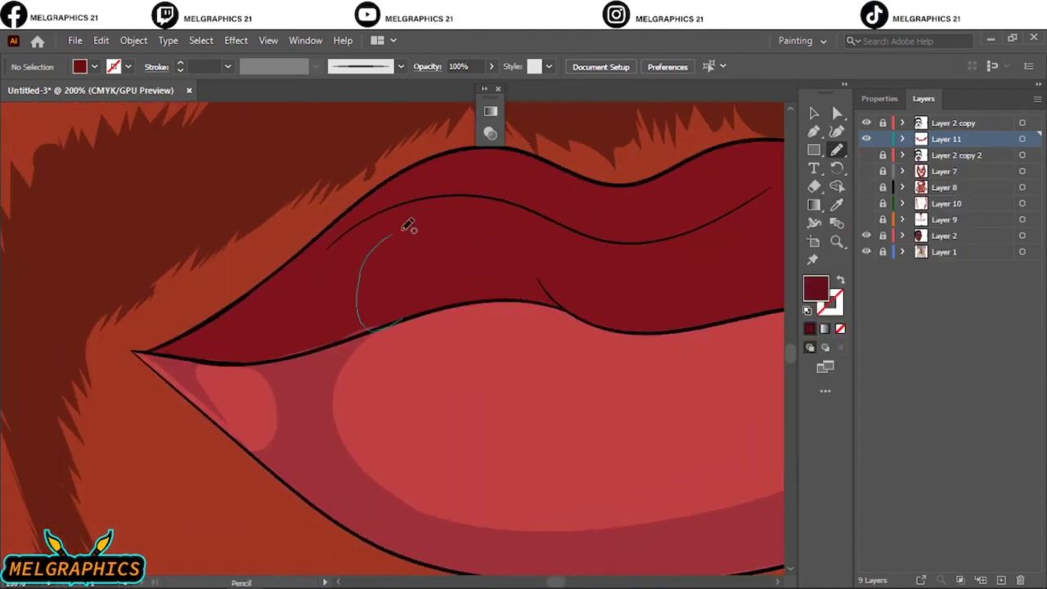
Pencil deep red shadow shapes along the upper lip and add Layer 12 on top.
{"action": "left_click_drag", "start_coordinate": [408, 225], "coordinate": [161, 350]}
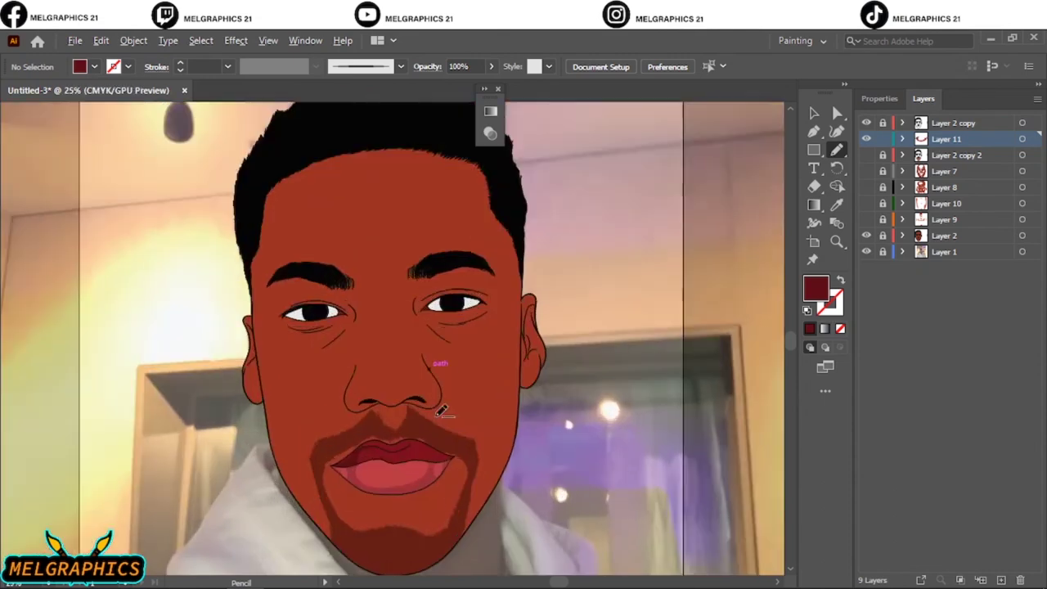
{"action": "mouse_move", "coordinate": [323, 446]}
{"action": "left_mouse_down"}
{"action": "mouse_move", "coordinate": [175, 437]}
{"action": "mouse_move", "coordinate": [519, 374]}
{"action": "mouse_move", "coordinate": [741, 409]}
{"action": "mouse_move", "coordinate": [246, 447]}
{"action": "left_mouse_up"}
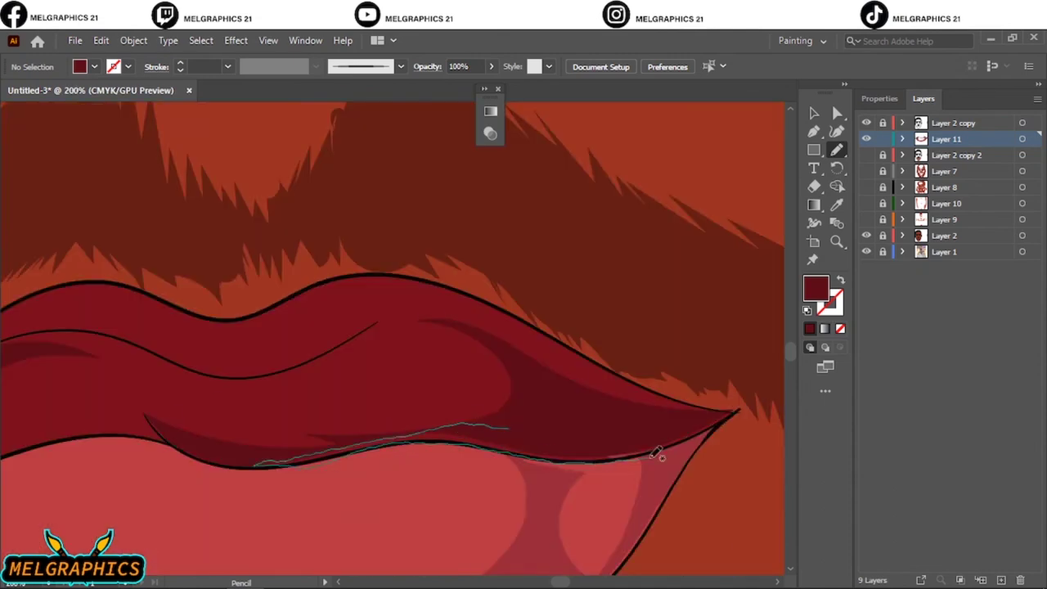
{"action": "left_click_drag", "start_coordinate": [657, 453], "coordinate": [720, 417]}
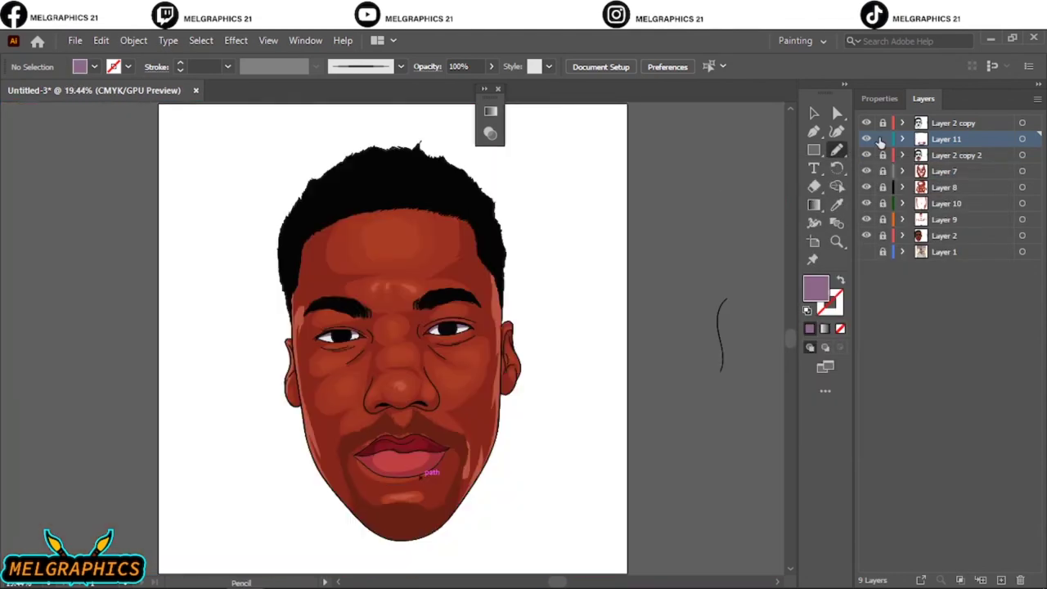
{"action": "left_click", "coordinate": [981, 579]}
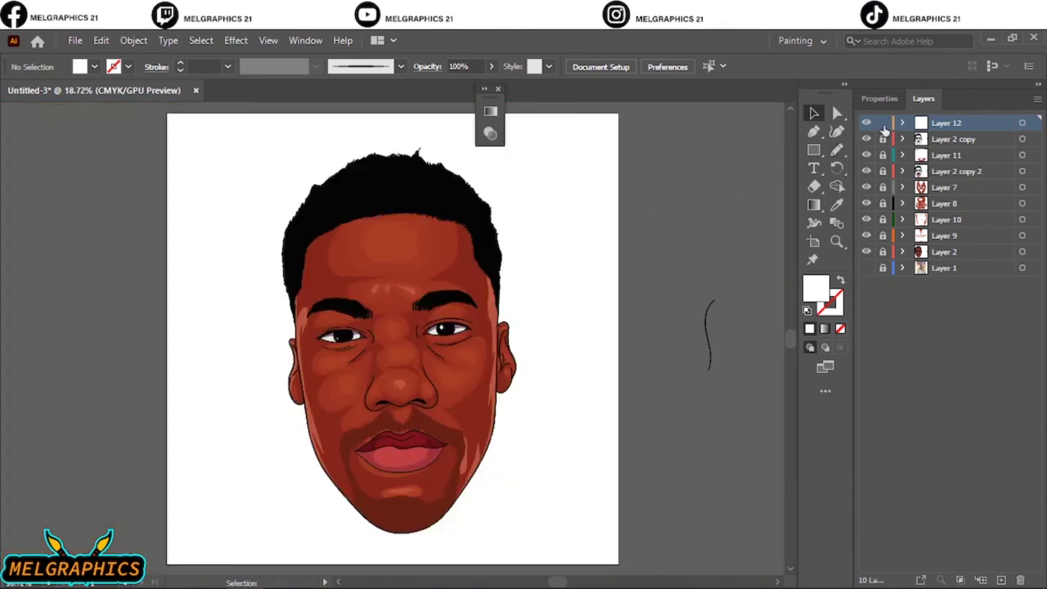
Add Layer 13 and set up the Paintbrush with the 5 pt. Oval brush.
{"action": "left_click", "coordinate": [1002, 579]}
{"action": "scroll", "coordinate": [374, 171], "scroll_direction": "up", "scroll_amount": 3}
{"action": "left_click", "coordinate": [401, 66]}
{"action": "left_click", "coordinate": [288, 99]}
{"action": "key", "text": "b"}
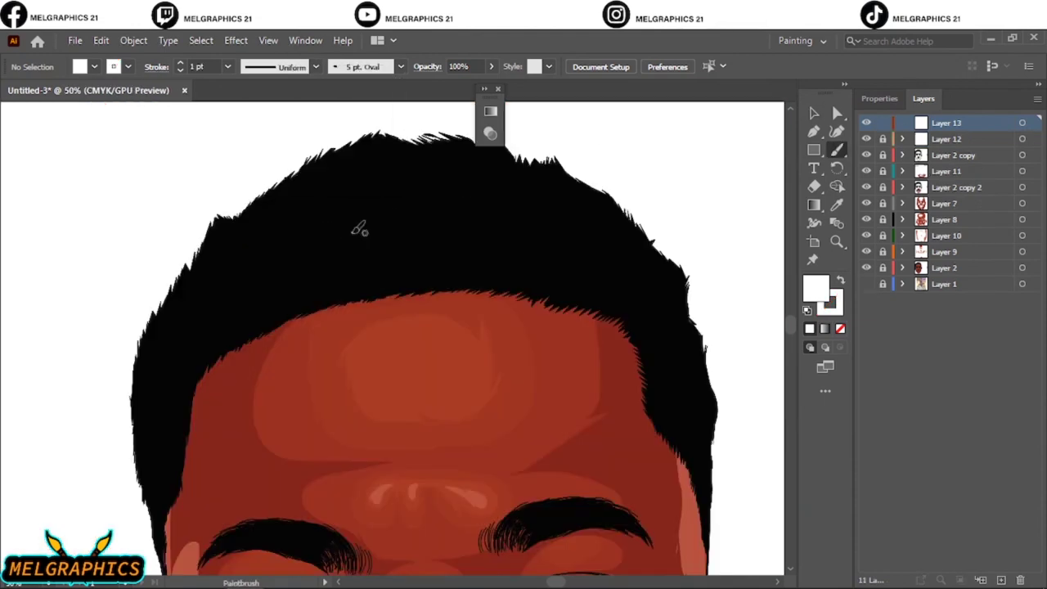
{"action": "scroll", "coordinate": [360, 229], "scroll_direction": "up", "scroll_amount": 5}
{"action": "left_click_drag", "start_coordinate": [323, 199], "coordinate": [601, 217]}
Paint several wavy strands across the hair and colour them dark grey.
{"action": "left_click_drag", "start_coordinate": [338, 181], "coordinate": [444, 162]}
{"action": "scroll", "coordinate": [210, 346], "scroll_direction": "down", "scroll_amount": 4}
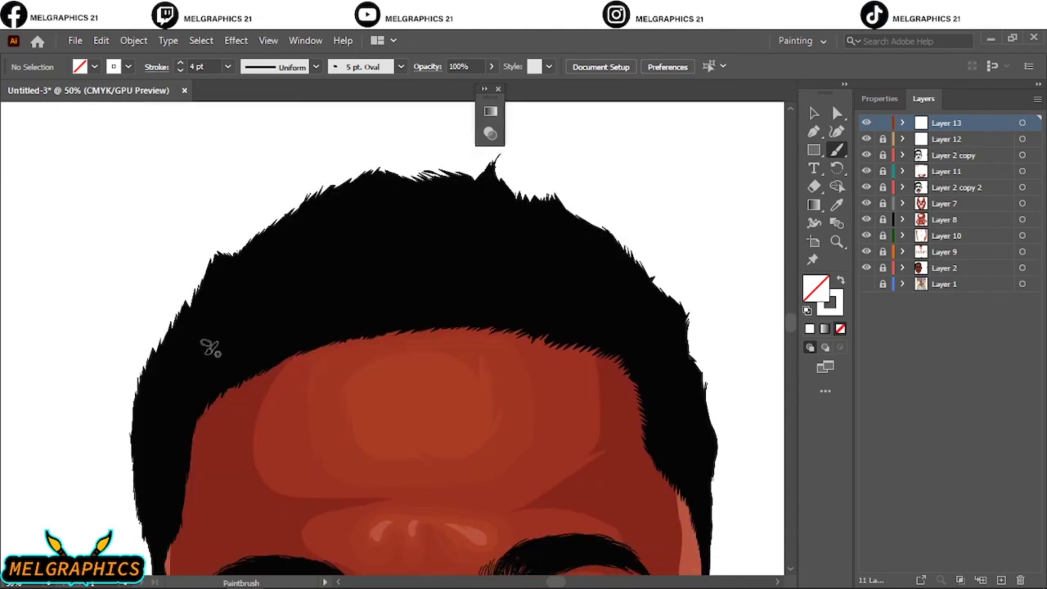
{"action": "left_click_drag", "start_coordinate": [187, 370], "coordinate": [643, 305]}
{"action": "left_click_drag", "start_coordinate": [193, 334], "coordinate": [623, 280]}
{"action": "left_click_drag", "start_coordinate": [211, 292], "coordinate": [587, 241]}
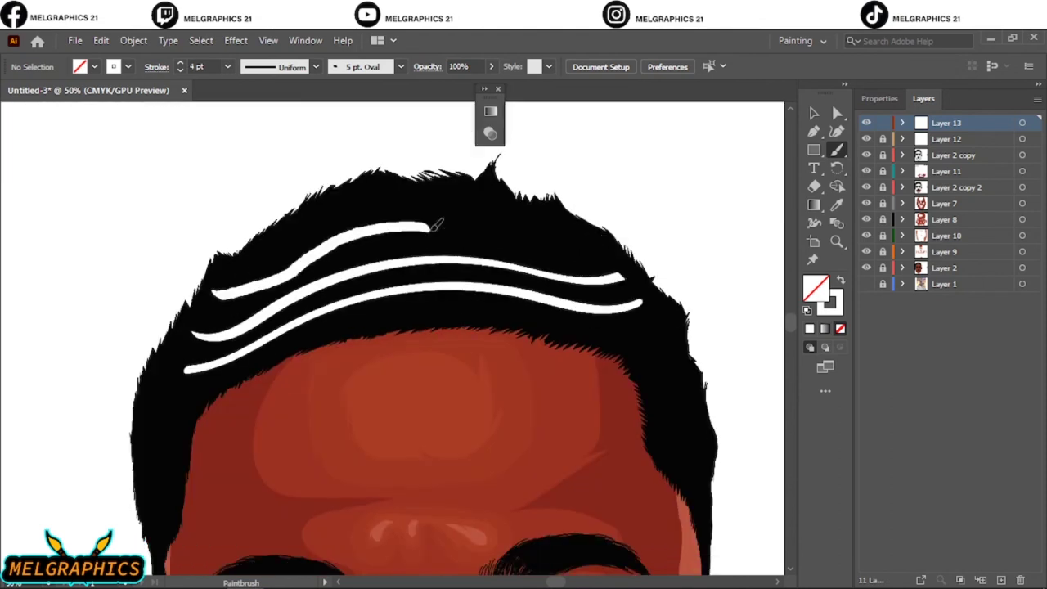
{"action": "left_click_drag", "start_coordinate": [248, 260], "coordinate": [553, 215]}
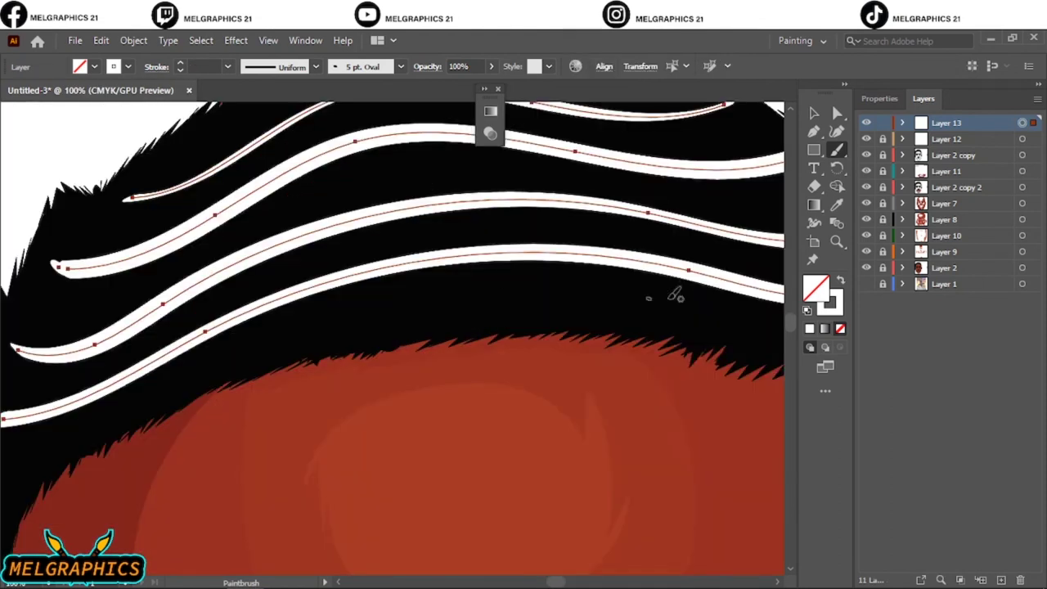
{"action": "left_click", "coordinate": [947, 222]}
Paint a thin wave strand near the right hairline, then clear the selection.
{"action": "key", "text": "ctrl+0"}
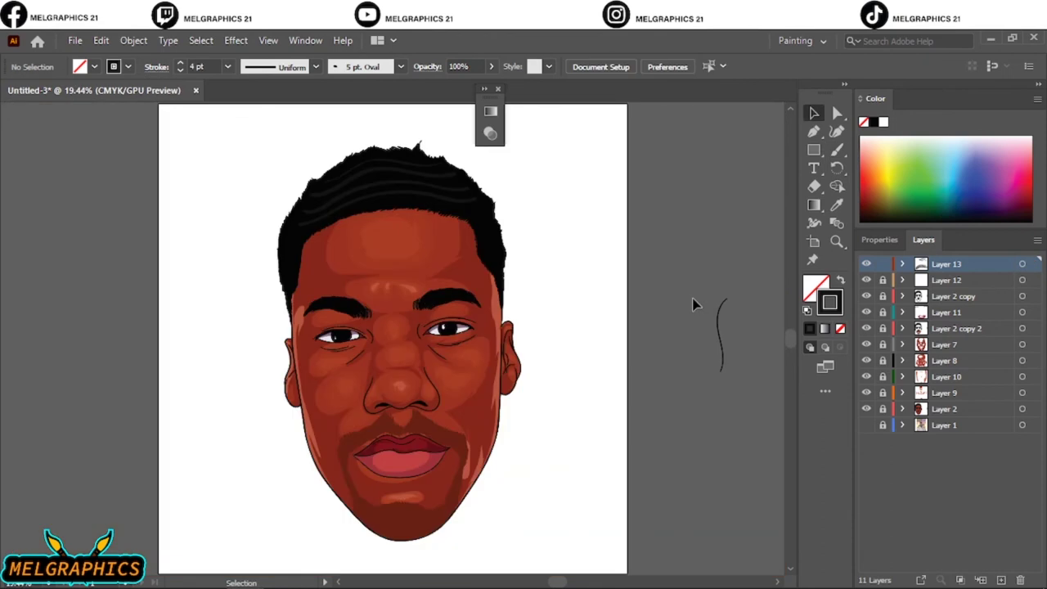
{"action": "scroll", "coordinate": [296, 244], "scroll_direction": "up", "scroll_amount": 3}
{"action": "key", "text": "b"}
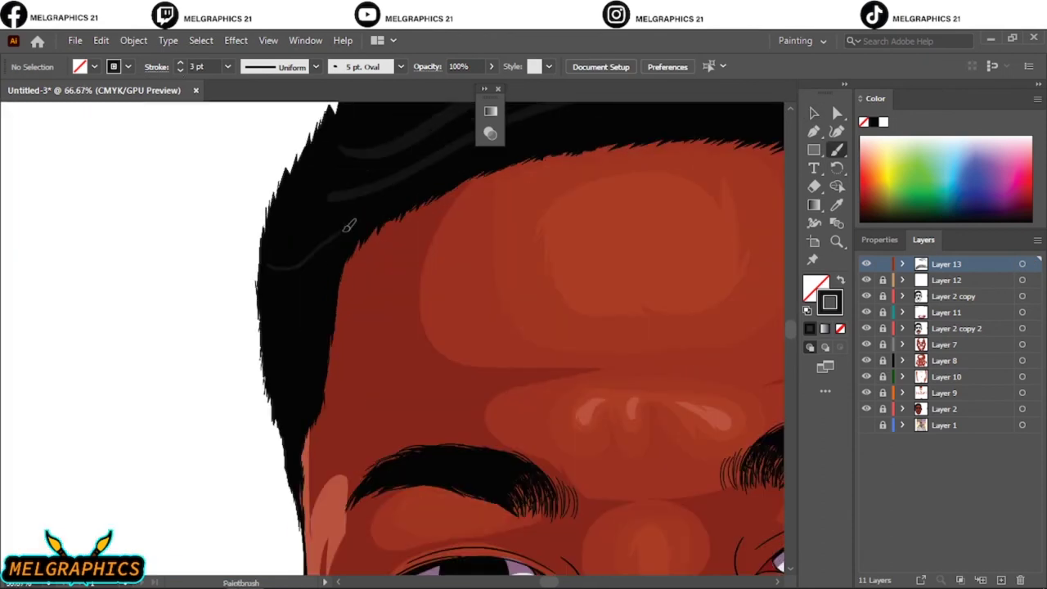
{"action": "scroll", "coordinate": [393, 328], "scroll_direction": "down", "scroll_amount": 3}
{"action": "scroll", "coordinate": [436, 205], "scroll_direction": "up", "scroll_amount": 3}
{"action": "left_click_drag", "start_coordinate": [497, 191], "coordinate": [427, 173]}
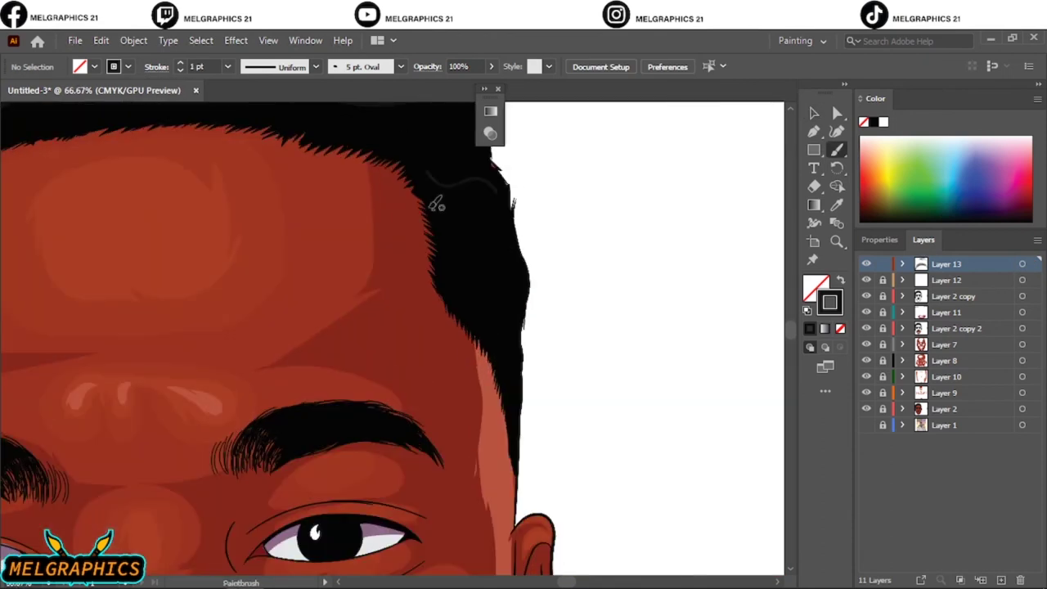
{"action": "scroll", "coordinate": [519, 282], "scroll_direction": "down", "scroll_amount": 5}
{"action": "left_click", "coordinate": [814, 113]}
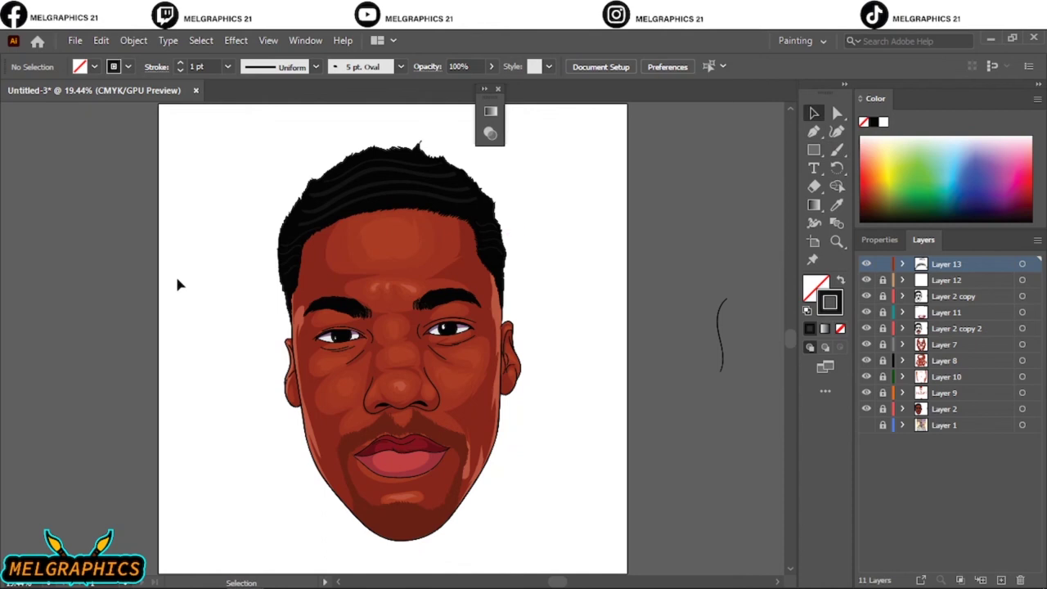
Rotate the existing hair wave strands to follow the hairline.
{"action": "scroll", "coordinate": [429, 327], "scroll_direction": "up", "scroll_amount": 5}
{"action": "left_click", "coordinate": [459, 213]}
{"action": "left_click_drag", "start_coordinate": [650, 171], "coordinate": [519, 234]}
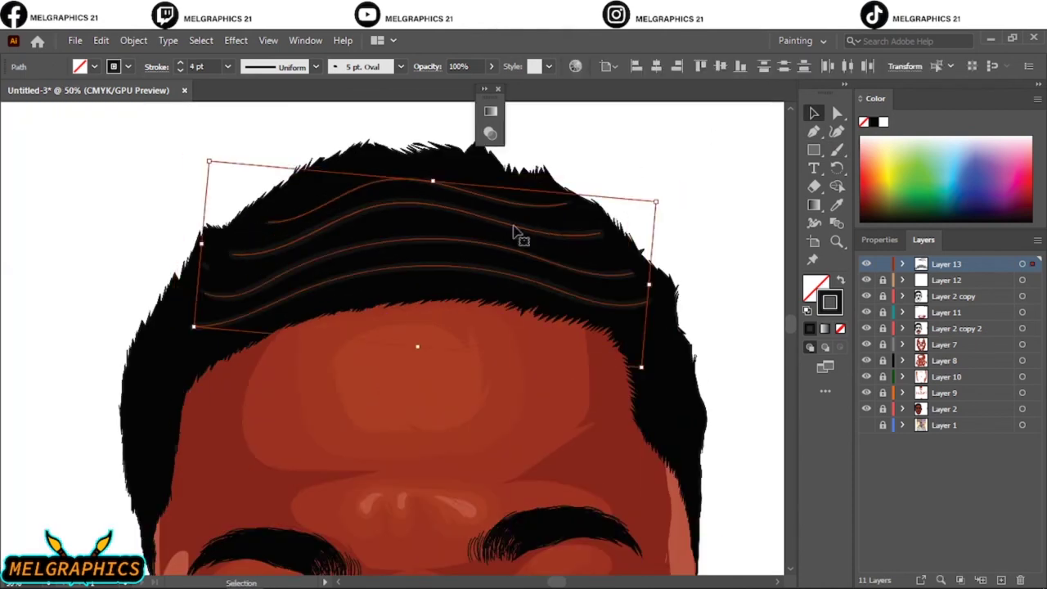
{"action": "key", "text": "ctrl+shift+a"}
{"action": "key", "text": "ctrl+0"}
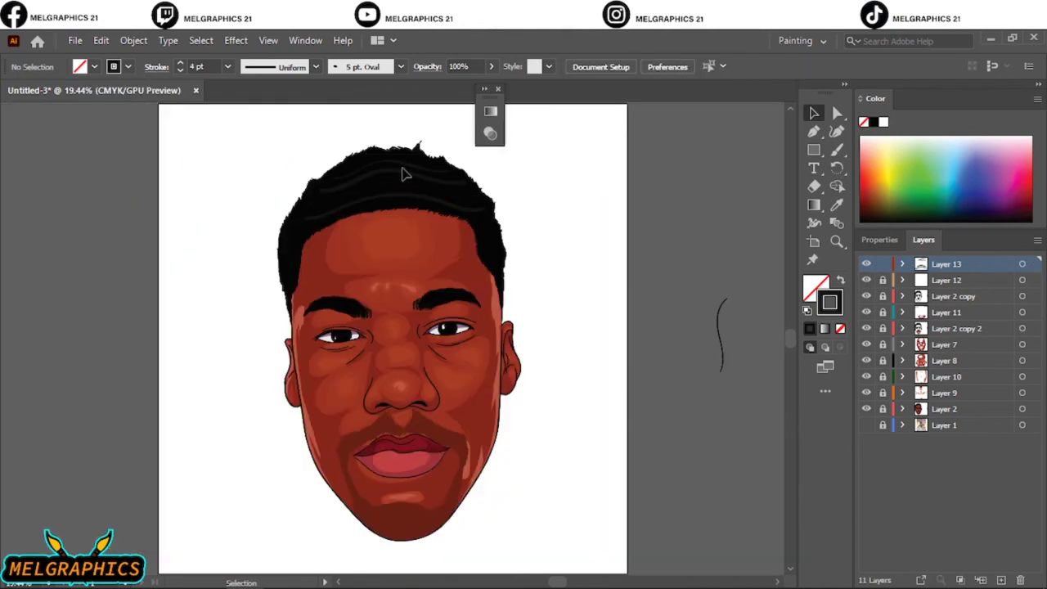
{"action": "left_click", "coordinate": [420, 196]}
{"action": "left_click", "coordinate": [201, 166]}
Zoom into the hair and paint four gray wave strokes across it.
{"action": "left_click_drag", "start_coordinate": [317, 150], "coordinate": [618, 265]}
{"action": "key", "text": "b"}
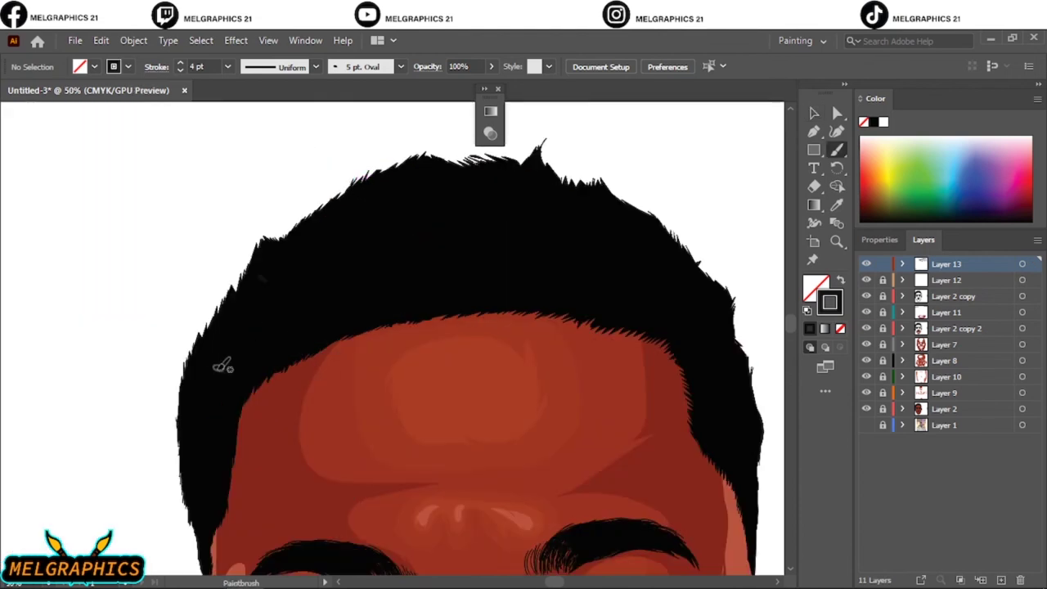
{"action": "left_click_drag", "start_coordinate": [216, 370], "coordinate": [713, 336]}
{"action": "mouse_move", "coordinate": [227, 330]}
{"action": "left_mouse_down"}
{"action": "mouse_move", "coordinate": [328, 280]}
{"action": "mouse_move", "coordinate": [695, 294]}
{"action": "left_mouse_up"}
{"action": "left_click_drag", "start_coordinate": [262, 280], "coordinate": [524, 221]}
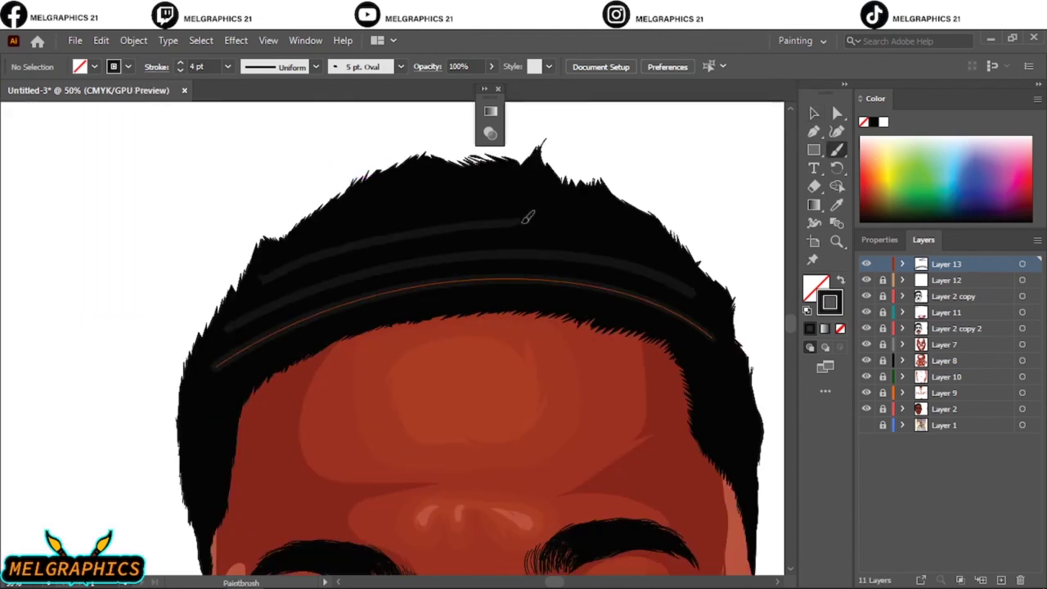
{"action": "mouse_move", "coordinate": [304, 237]}
{"action": "left_mouse_down"}
{"action": "mouse_move", "coordinate": [416, 197]}
{"action": "mouse_move", "coordinate": [626, 205]}
{"action": "left_mouse_up"}
{"action": "key", "text": "ctrl+0"}
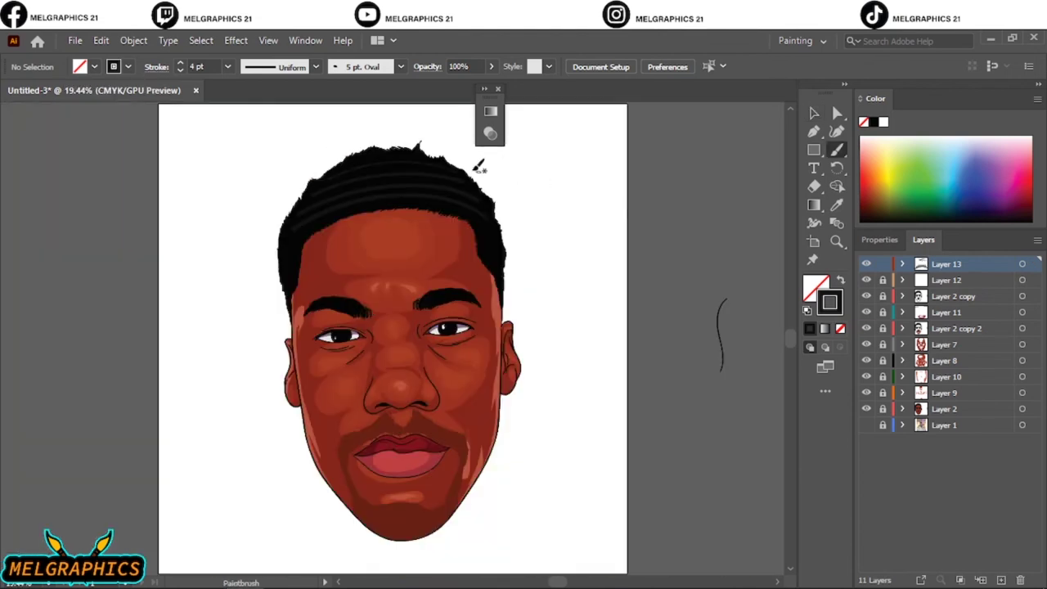
Paint one more gray wave stroke across the hair and hide the Color panel.
{"action": "key", "text": "ctrl+1"}
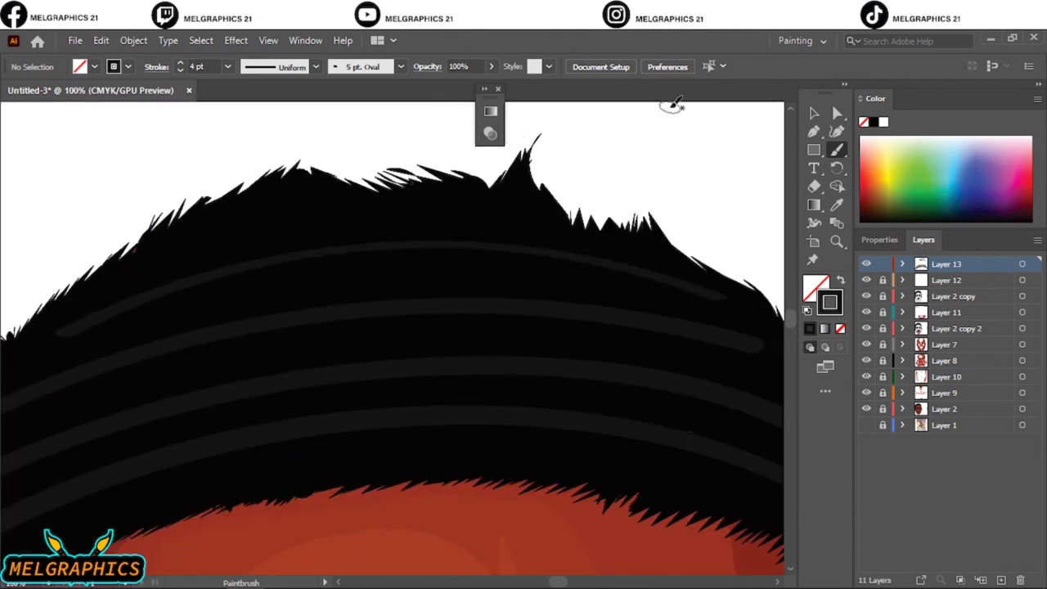
{"action": "key", "text": "v"}
{"action": "key", "text": "b"}
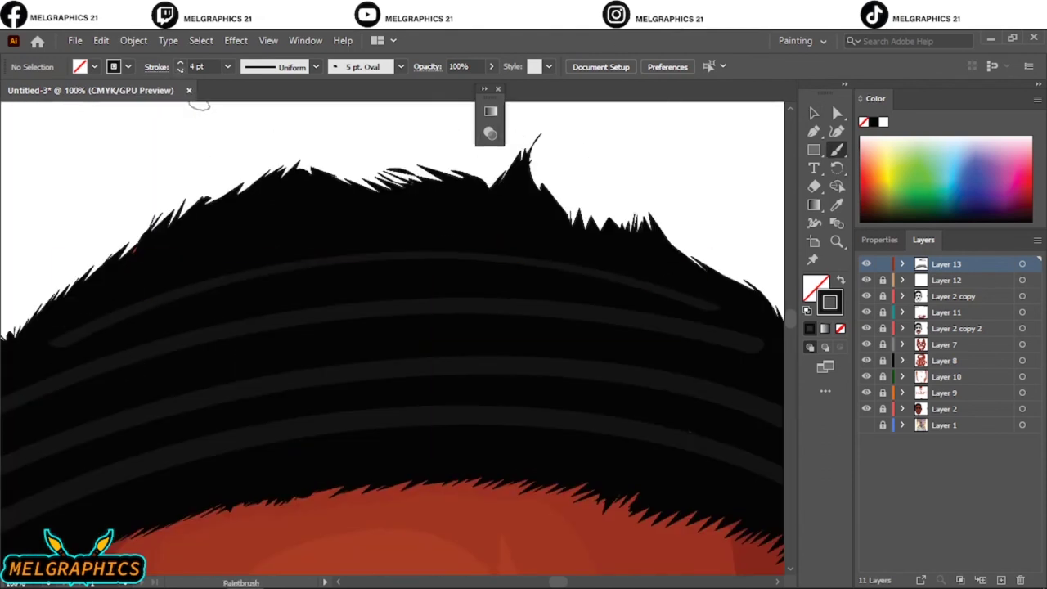
{"action": "left_click_drag", "start_coordinate": [160, 262], "coordinate": [683, 258]}
{"action": "key", "text": "ctrl+0"}
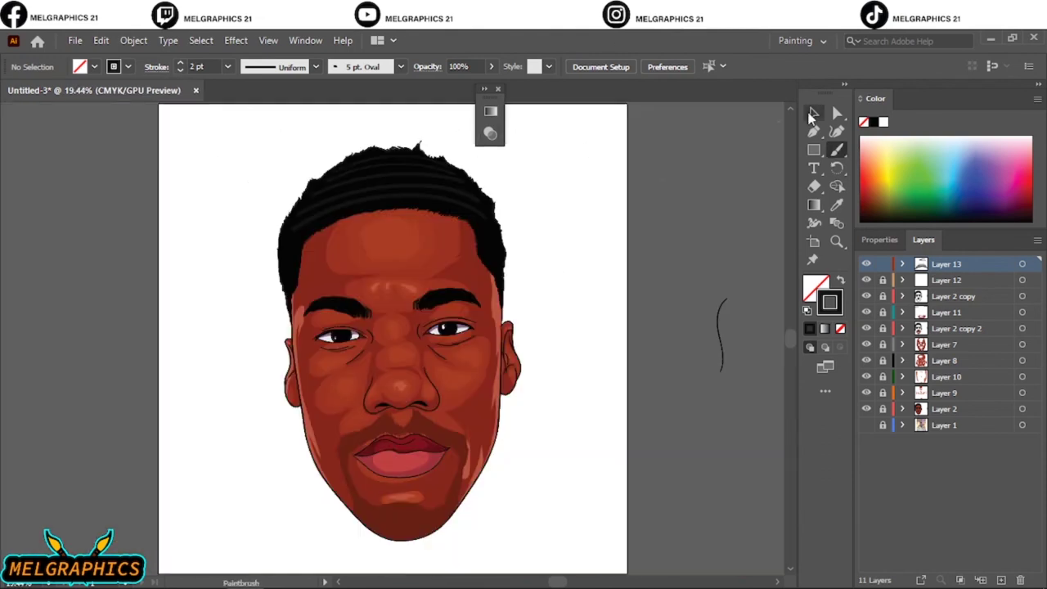
{"action": "left_click", "coordinate": [813, 114]}
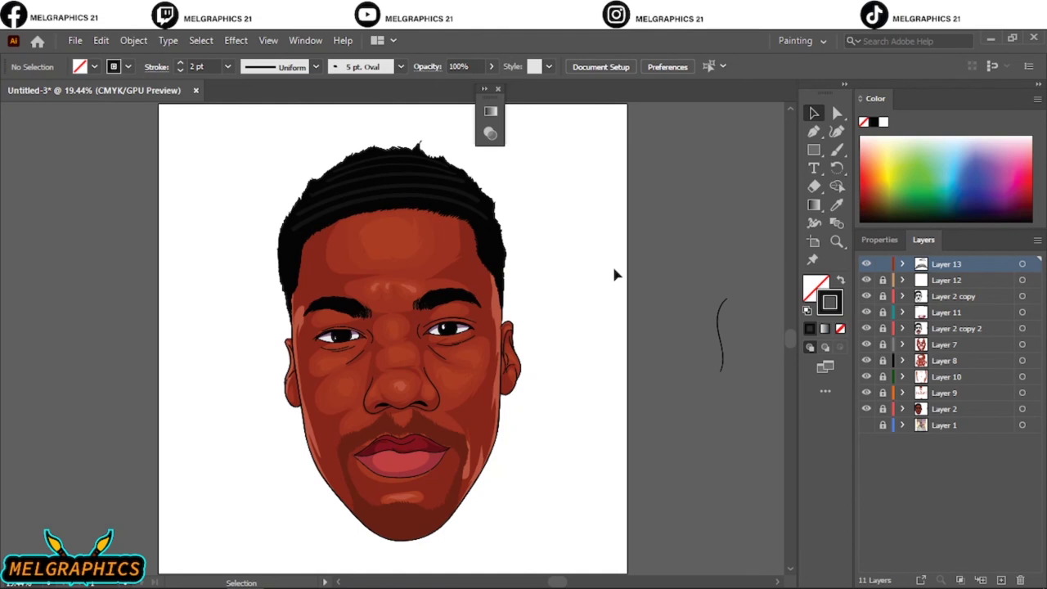
{"action": "left_click", "coordinate": [860, 98]}
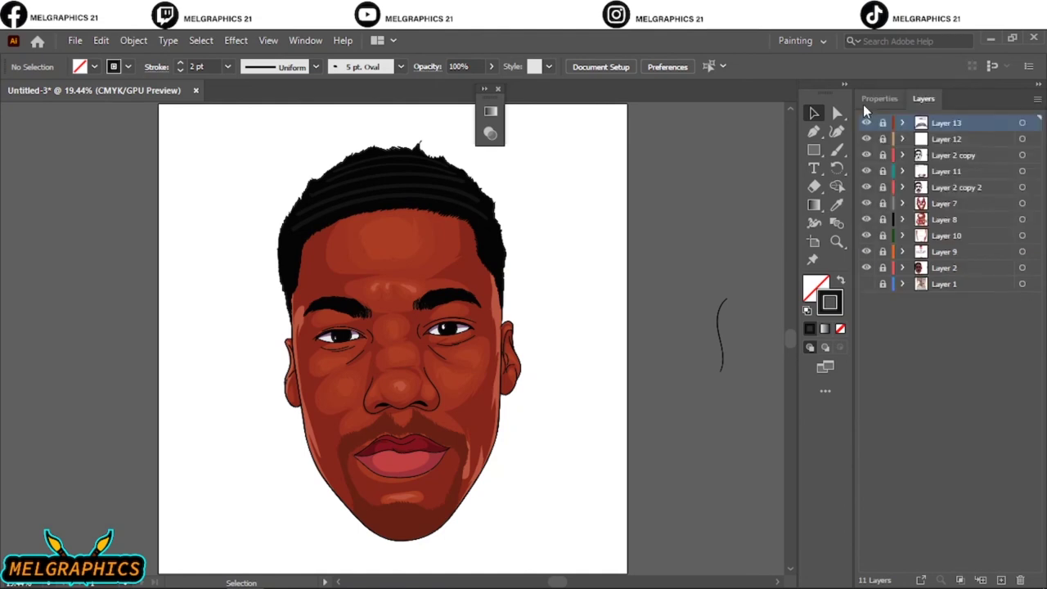
Add a new layer above Layer 7 and sample the dark red skin shadow as fill.
{"action": "left_click", "coordinate": [942, 206]}
{"action": "key", "text": "ctrl+l"}
{"action": "key", "text": "i"}
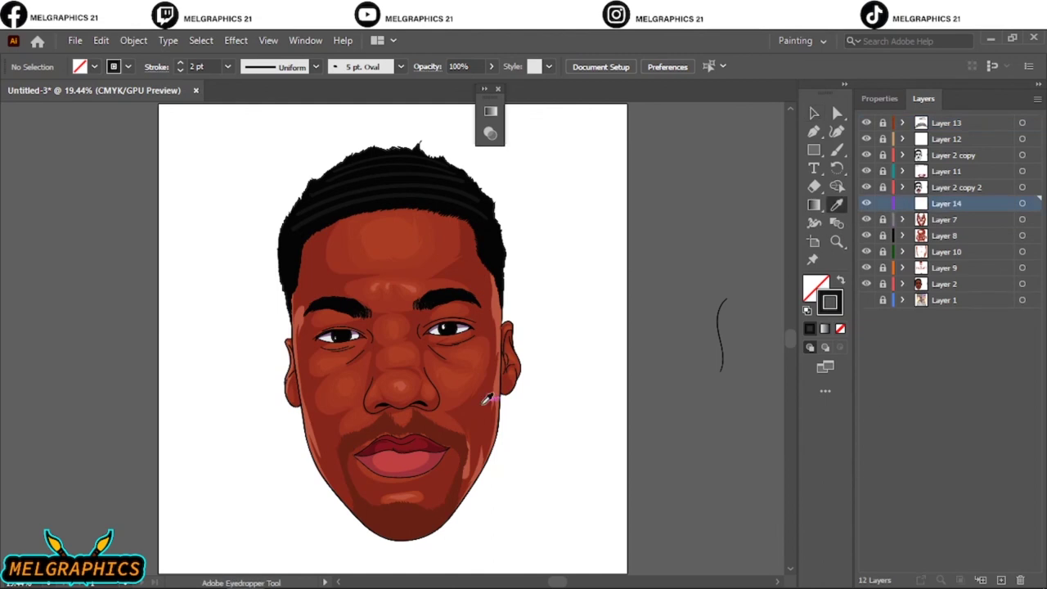
{"action": "left_click", "coordinate": [486, 398]}
{"action": "double_click", "coordinate": [815, 288]}
{"action": "left_click", "coordinate": [958, 217]}
Pencil a closed dark red shadow shape around the right eye.
{"action": "key", "text": "ctrl+1"}
{"action": "key", "text": "n"}
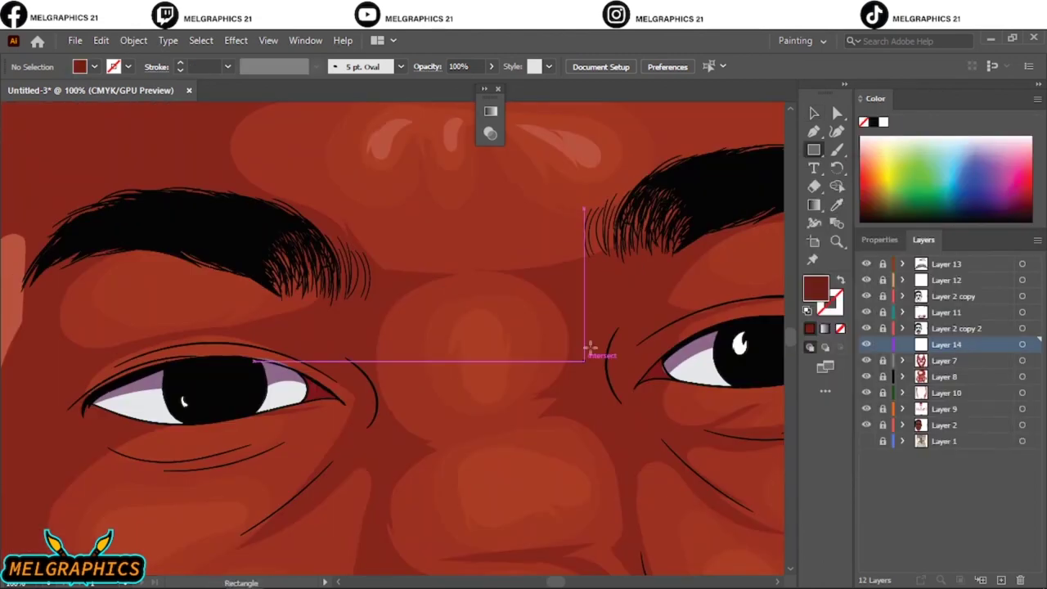
{"action": "scroll", "coordinate": [385, 362], "scroll_direction": "right", "scroll_amount": 5}
{"action": "left_click_drag", "start_coordinate": [497, 363], "coordinate": [424, 250]}
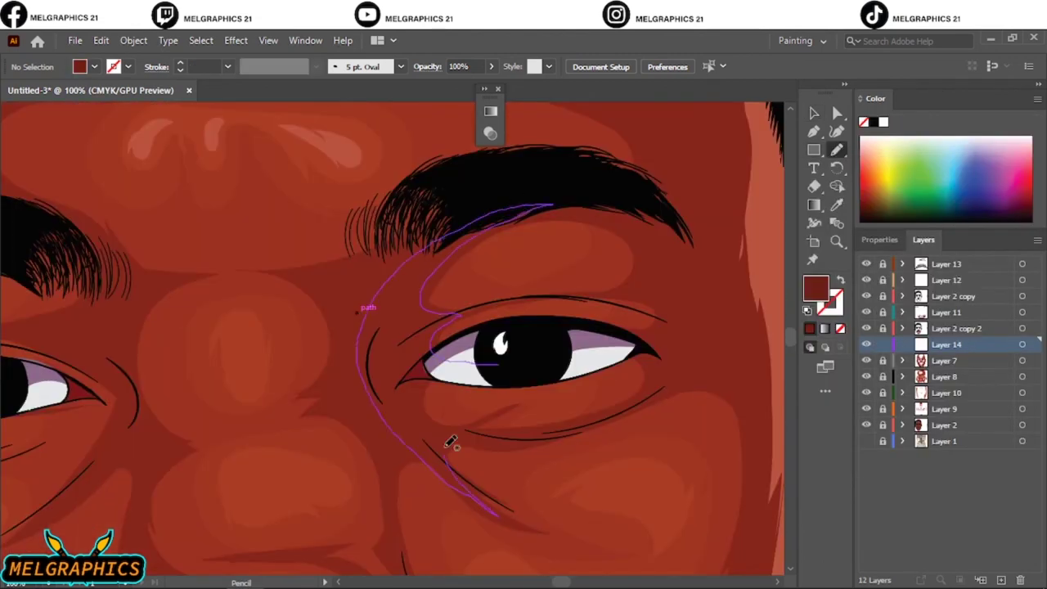
{"action": "left_click_drag", "start_coordinate": [450, 442], "coordinate": [515, 396]}
{"action": "left_click_drag", "start_coordinate": [401, 446], "coordinate": [429, 251]}
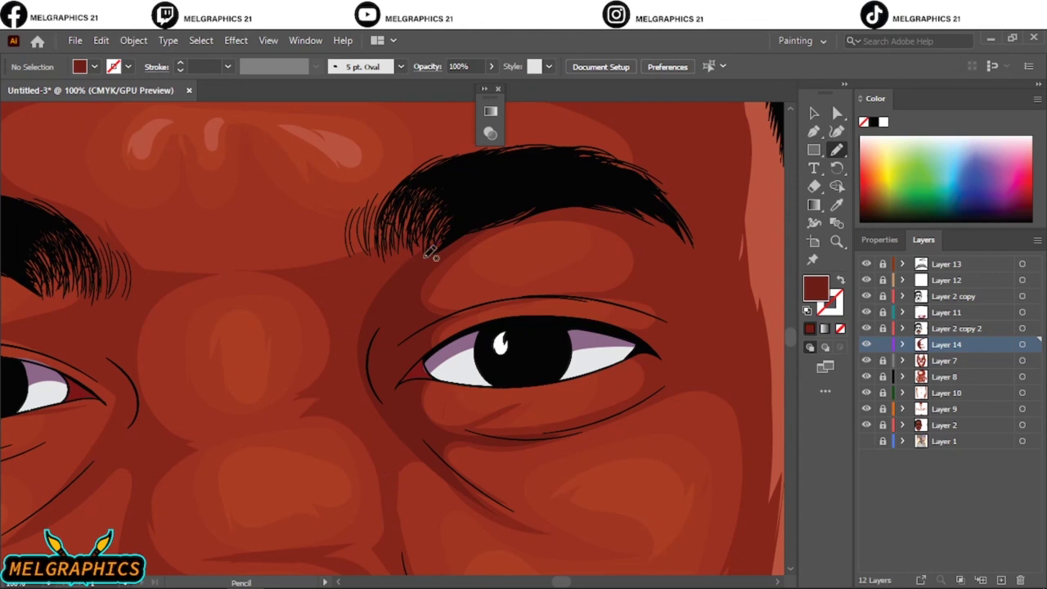
{"action": "left_click_drag", "start_coordinate": [362, 413], "coordinate": [392, 419]}
{"action": "left_click_drag", "start_coordinate": [392, 489], "coordinate": [388, 524]}
Draw dark red shadows below the nose and along both nostrils.
{"action": "key", "text": "ctrl+0"}
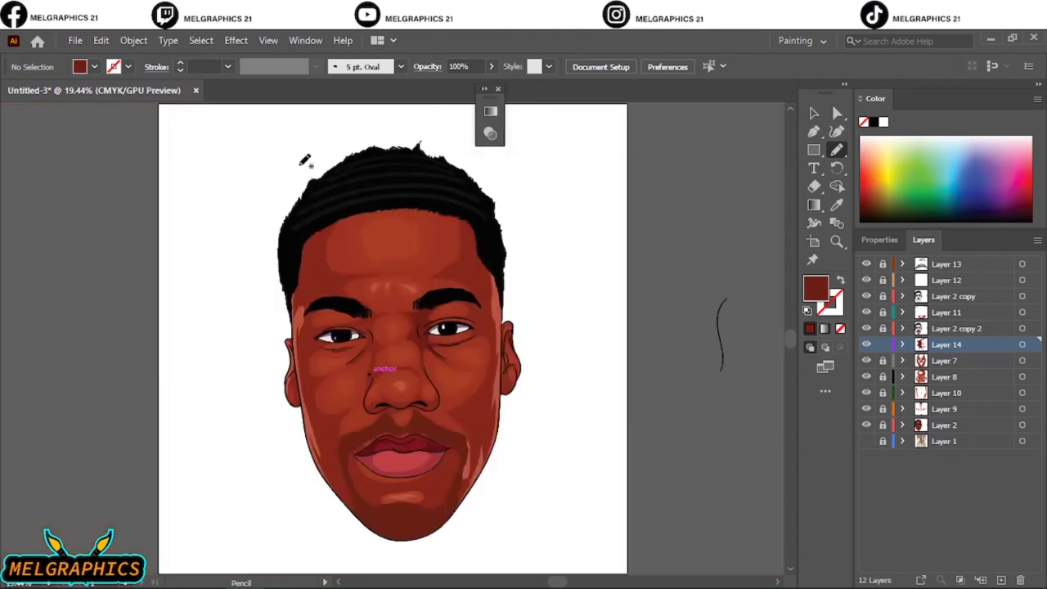
{"action": "scroll", "coordinate": [221, 249], "scroll_direction": "up", "scroll_amount": 5}
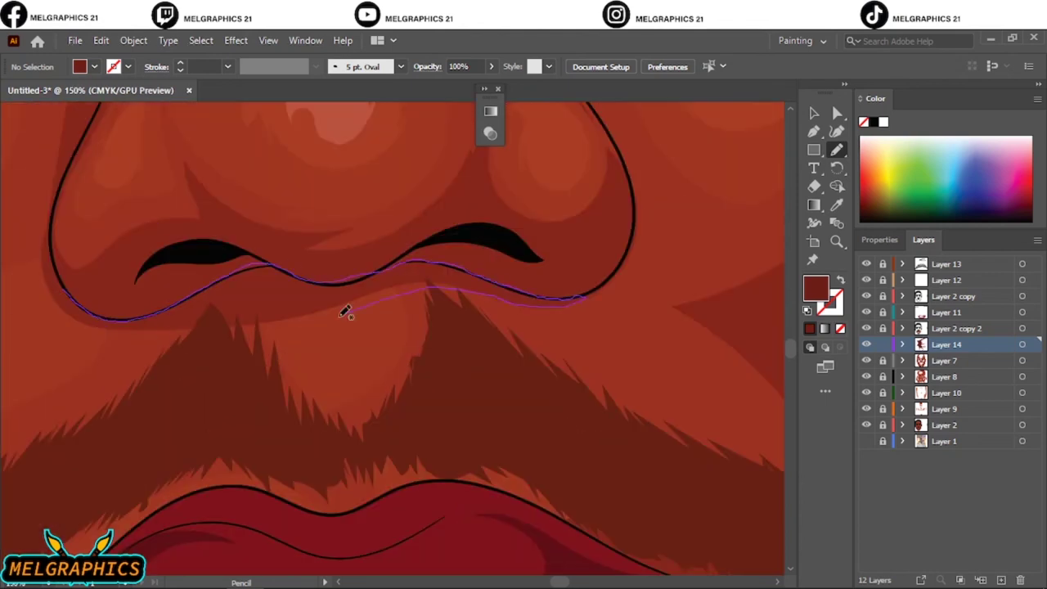
{"action": "left_click_drag", "start_coordinate": [345, 312], "coordinate": [428, 257]}
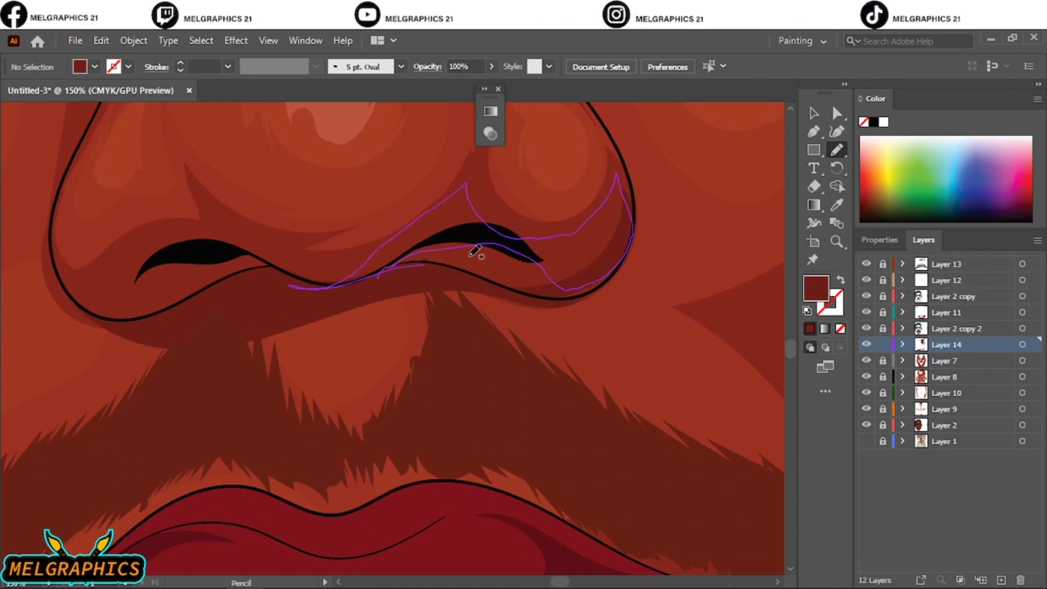
{"action": "left_click_drag", "start_coordinate": [575, 283], "coordinate": [477, 248]}
{"action": "left_click_drag", "start_coordinate": [301, 277], "coordinate": [236, 234]}
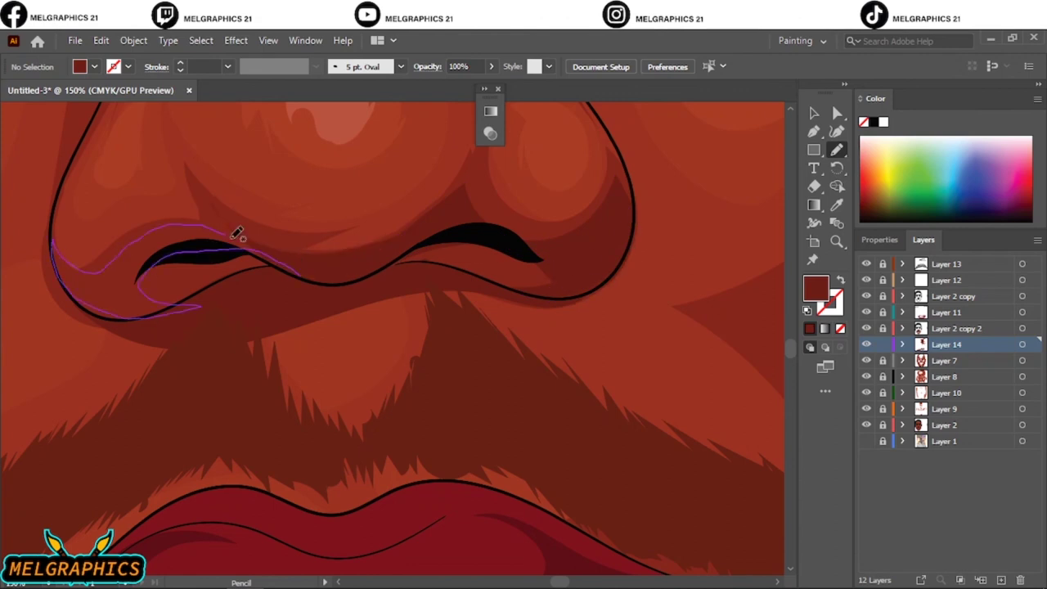
Draw a shadow under the left eye and a cheek shadow beside the mouth.
{"action": "key", "text": "ctrl+0"}
{"action": "scroll", "coordinate": [375, 340], "scroll_direction": "up", "scroll_amount": 4}
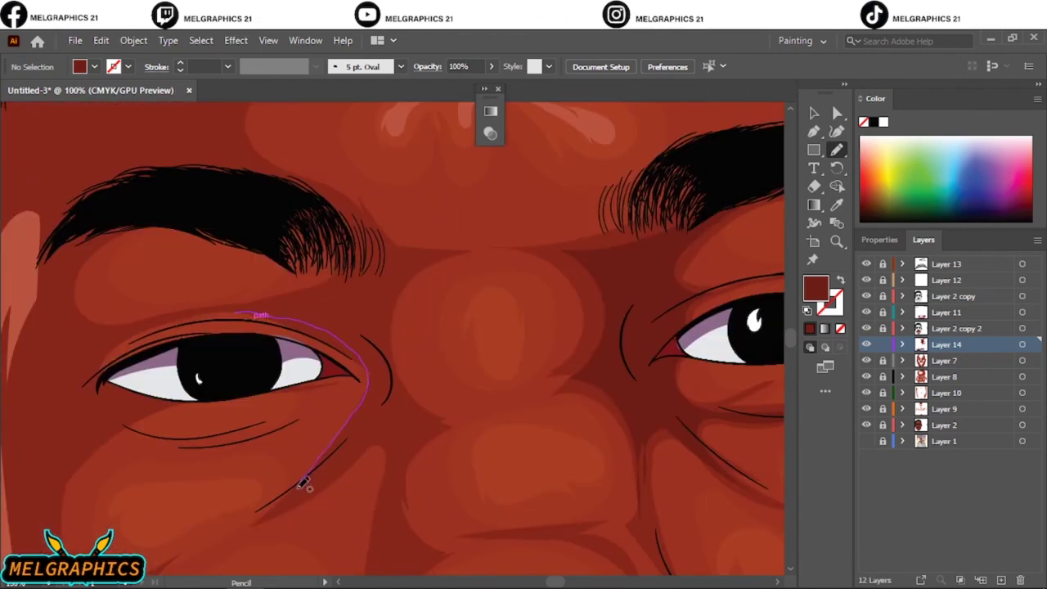
{"action": "left_click_drag", "start_coordinate": [303, 485], "coordinate": [225, 304]}
{"action": "key", "text": "ctrl+0"}
{"action": "scroll", "coordinate": [446, 419], "scroll_direction": "up", "scroll_amount": 3}
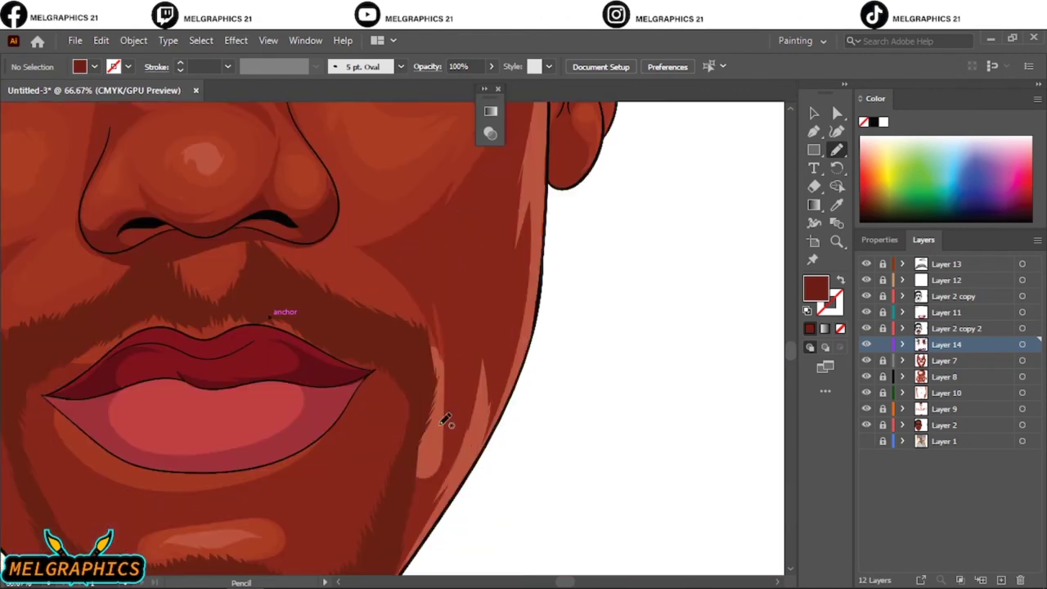
{"action": "mouse_move", "coordinate": [423, 227]}
{"action": "left_mouse_down"}
{"action": "mouse_move", "coordinate": [446, 435]}
{"action": "mouse_move", "coordinate": [461, 411]}
{"action": "left_mouse_up"}
Draw dark red shading across the chin and on the left cheek.
{"action": "key", "text": "ctrl+0"}
{"action": "scroll", "coordinate": [524, 357], "scroll_direction": "up", "scroll_amount": 2}
{"action": "key", "text": "ctrl+0"}
{"action": "scroll", "coordinate": [343, 484], "scroll_direction": "up", "scroll_amount": 3}
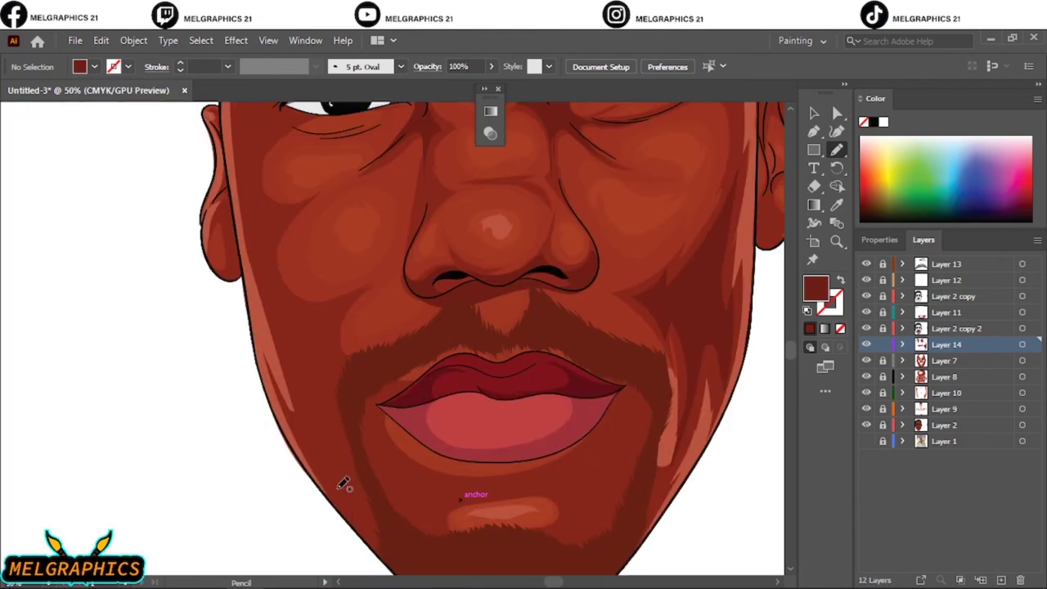
{"action": "mouse_move", "coordinate": [448, 531]}
{"action": "left_mouse_down"}
{"action": "mouse_move", "coordinate": [523, 526]}
{"action": "mouse_move", "coordinate": [643, 428]}
{"action": "mouse_move", "coordinate": [615, 551]}
{"action": "mouse_move", "coordinate": [607, 472]}
{"action": "left_mouse_up"}
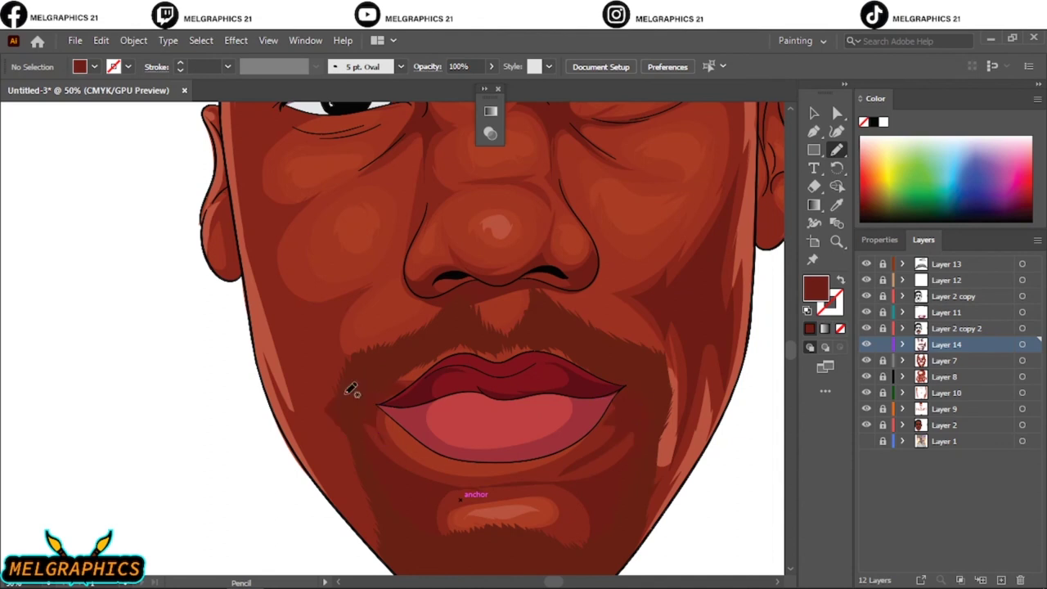
{"action": "mouse_move", "coordinate": [351, 391]}
{"action": "left_mouse_down"}
{"action": "mouse_move", "coordinate": [276, 310]}
{"action": "mouse_move", "coordinate": [405, 463]}
{"action": "left_mouse_up"}
Draw dark red shading on the forehead, right temple and right brow.
{"action": "key", "text": "ctrl+0"}
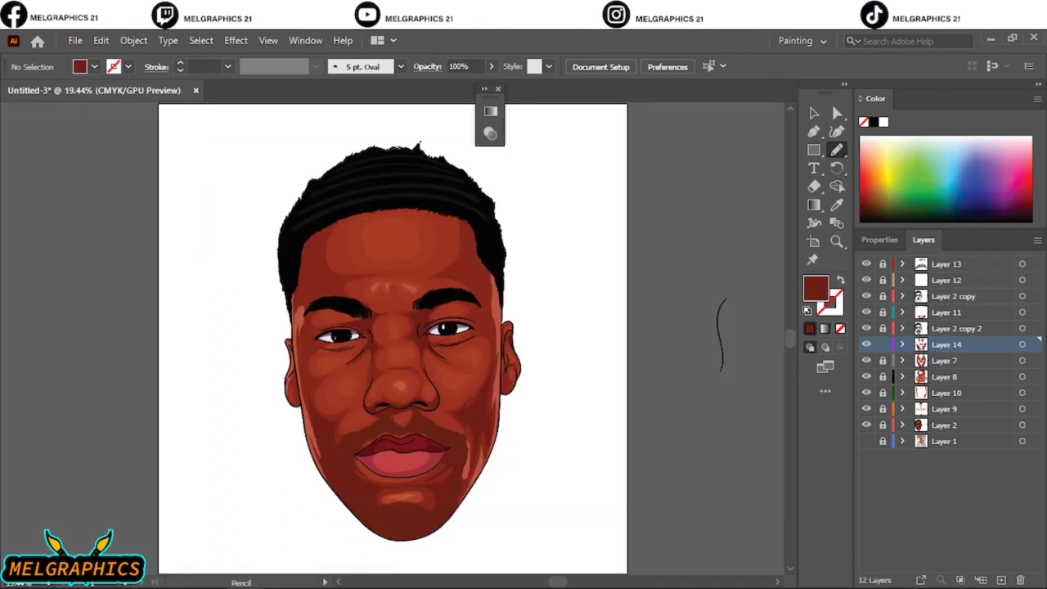
{"action": "scroll", "coordinate": [335, 259], "scroll_direction": "up", "scroll_amount": 3}
{"action": "mouse_move", "coordinate": [360, 304]}
{"action": "left_mouse_down"}
{"action": "mouse_move", "coordinate": [337, 190]}
{"action": "mouse_move", "coordinate": [278, 376]}
{"action": "left_mouse_up"}
{"action": "mouse_move", "coordinate": [311, 246]}
{"action": "left_mouse_down"}
{"action": "mouse_move", "coordinate": [267, 321]}
{"action": "mouse_move", "coordinate": [250, 381]}
{"action": "left_mouse_up"}
{"action": "key", "text": "ctrl+0"}
{"action": "scroll", "coordinate": [484, 163], "scroll_direction": "up", "scroll_amount": 4}
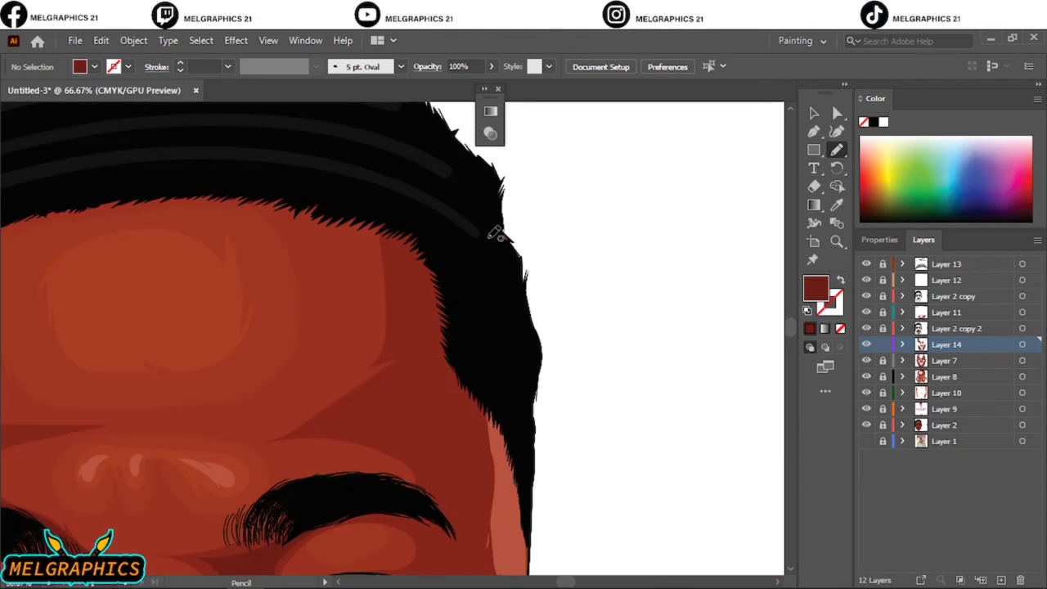
{"action": "mouse_move", "coordinate": [389, 217]}
{"action": "left_mouse_down"}
{"action": "mouse_move", "coordinate": [346, 416]}
{"action": "mouse_move", "coordinate": [496, 329]}
{"action": "left_mouse_up"}
{"action": "left_click_drag", "start_coordinate": [409, 486], "coordinate": [311, 423]}
Add shadows below the brow, on the right cheek and beside the nose.
{"action": "scroll", "coordinate": [323, 218], "scroll_direction": "down", "scroll_amount": 4}
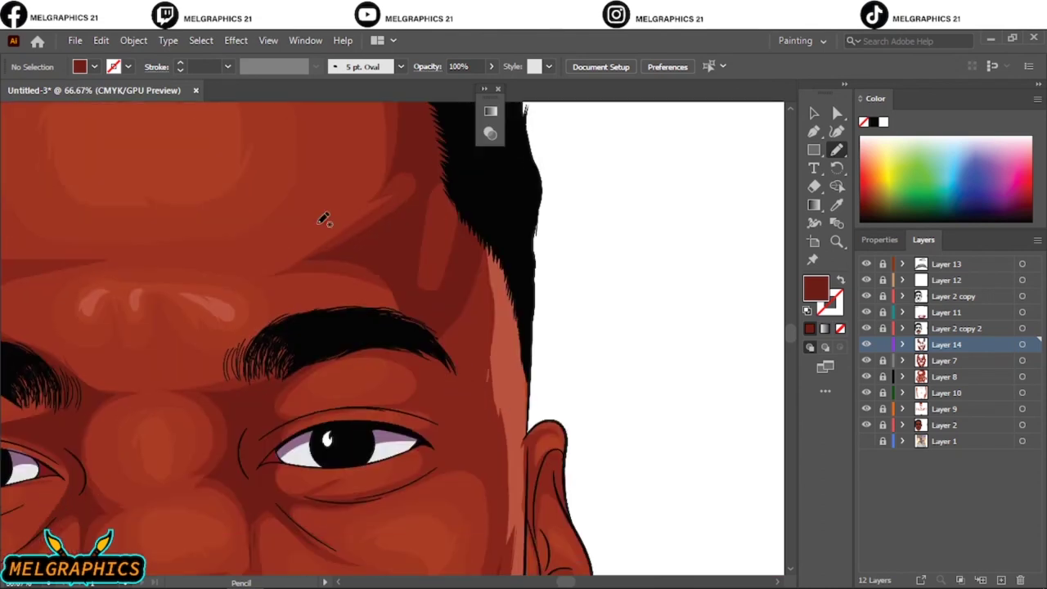
{"action": "left_click_drag", "start_coordinate": [360, 336], "coordinate": [412, 348]}
{"action": "left_click_drag", "start_coordinate": [474, 301], "coordinate": [495, 531]}
{"action": "key", "text": "ctrl+0"}
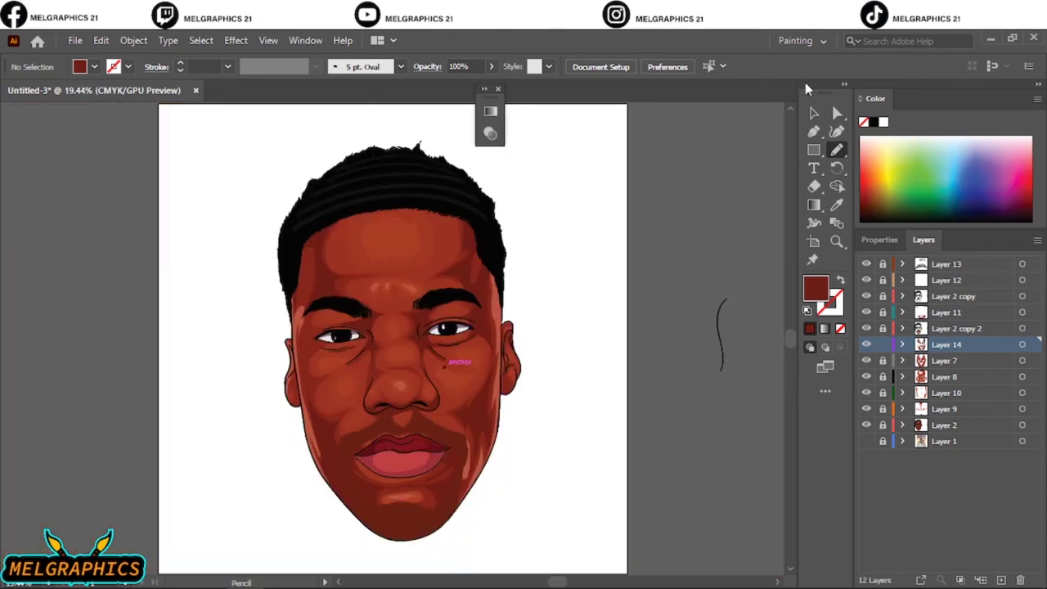
{"action": "key", "text": "v"}
{"action": "scroll", "coordinate": [405, 390], "scroll_direction": "up", "scroll_amount": 4}
{"action": "scroll", "coordinate": [405, 390], "scroll_direction": "up", "scroll_amount": 3}
{"action": "key", "text": "n"}
{"action": "left_click_drag", "start_coordinate": [199, 351], "coordinate": [490, 381]}
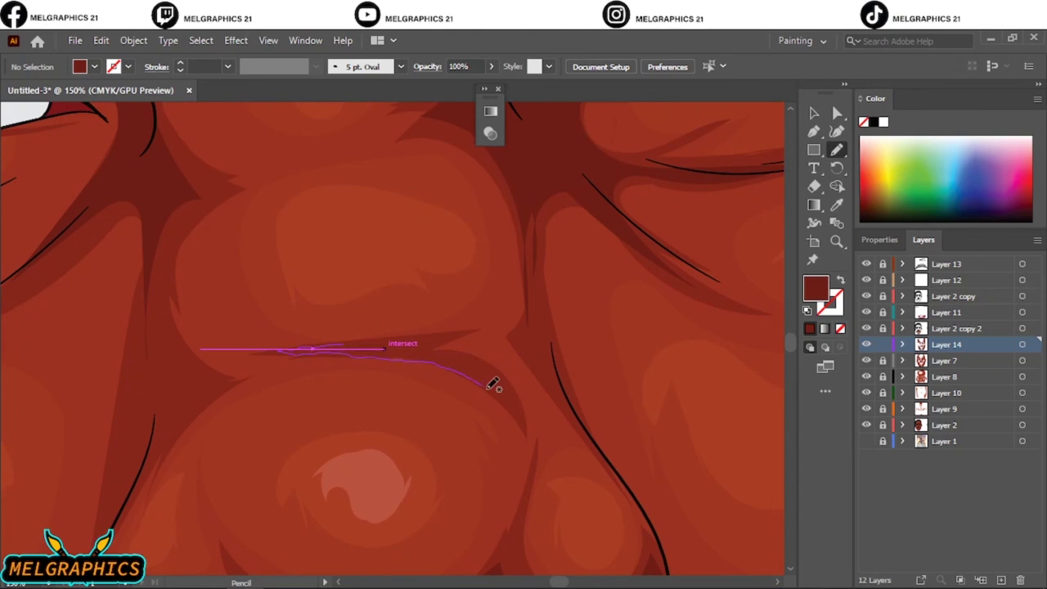